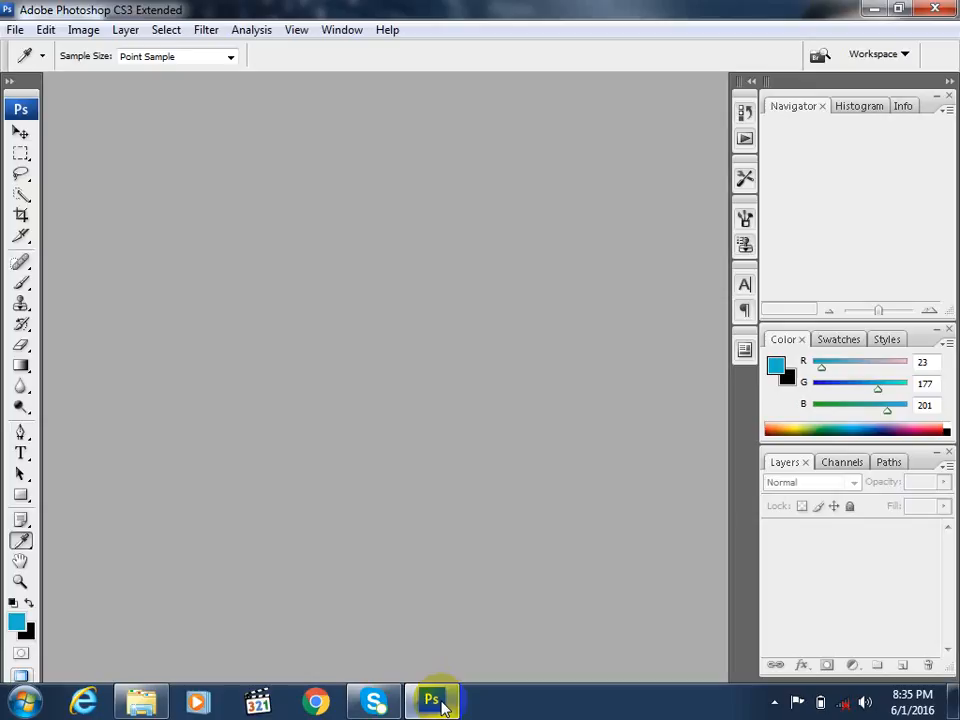
- Start a new document with the U.S. Paper preset and the Letter size
key("ctrl+n")
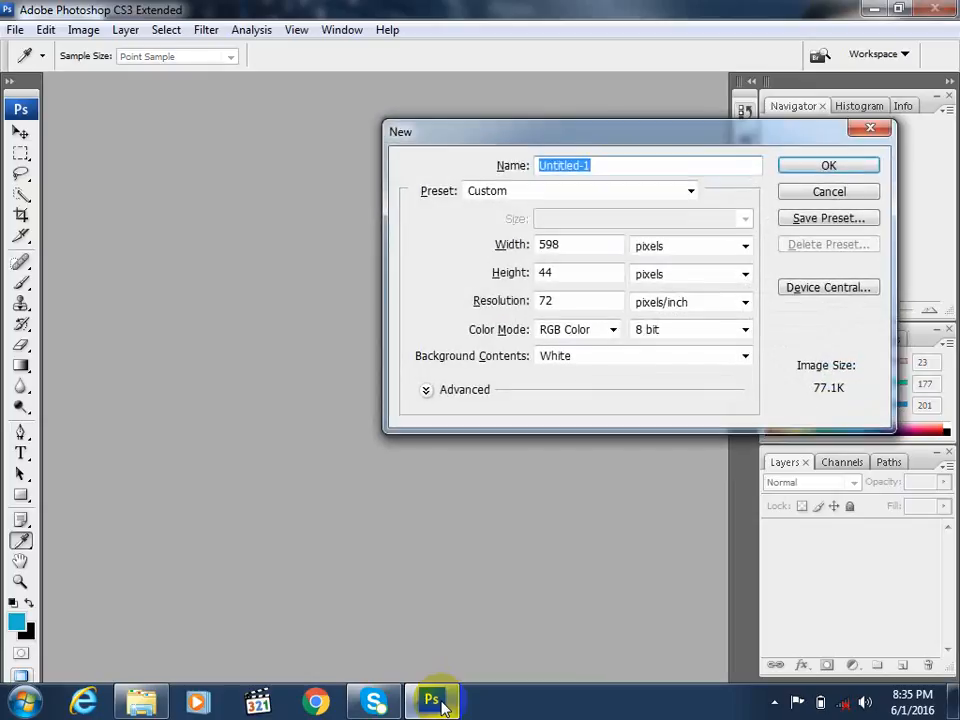
left_click(534, 197)
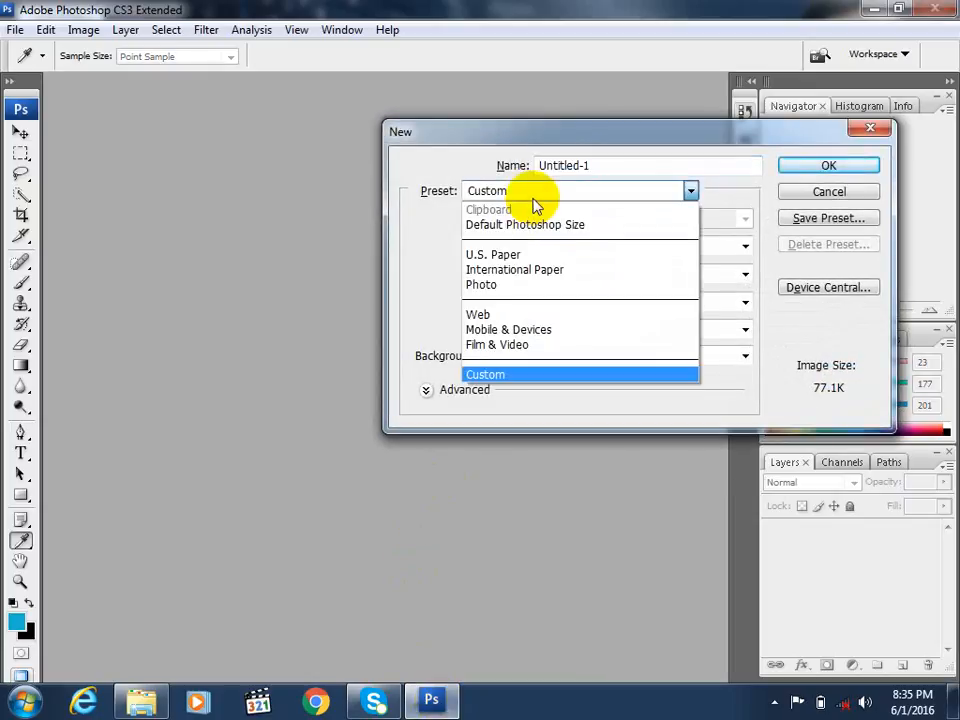
left_click(510, 258)
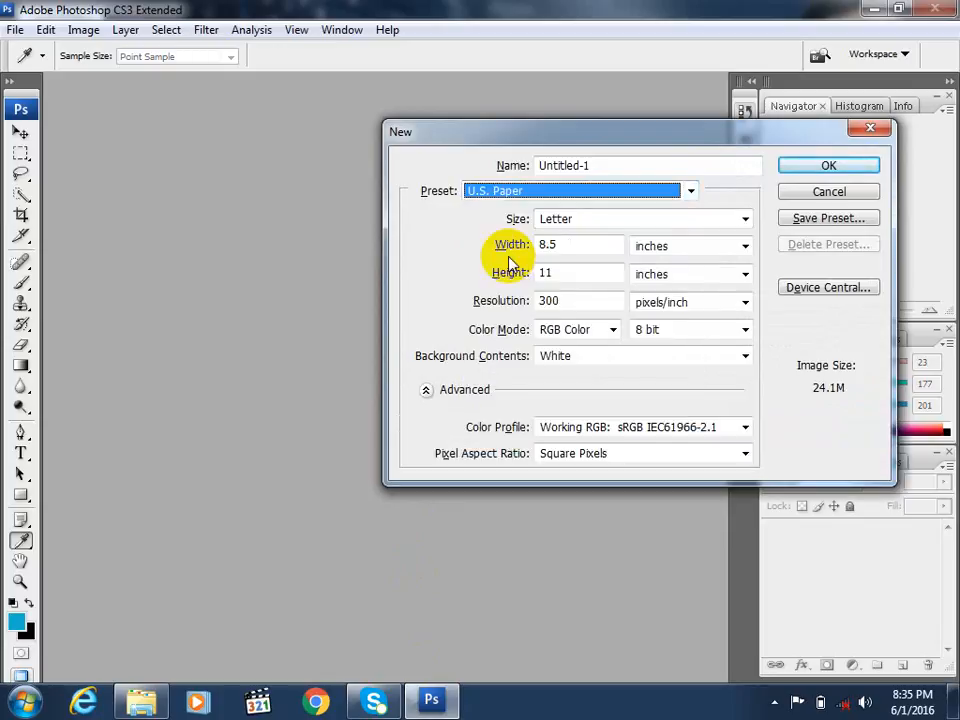
left_click(568, 222)
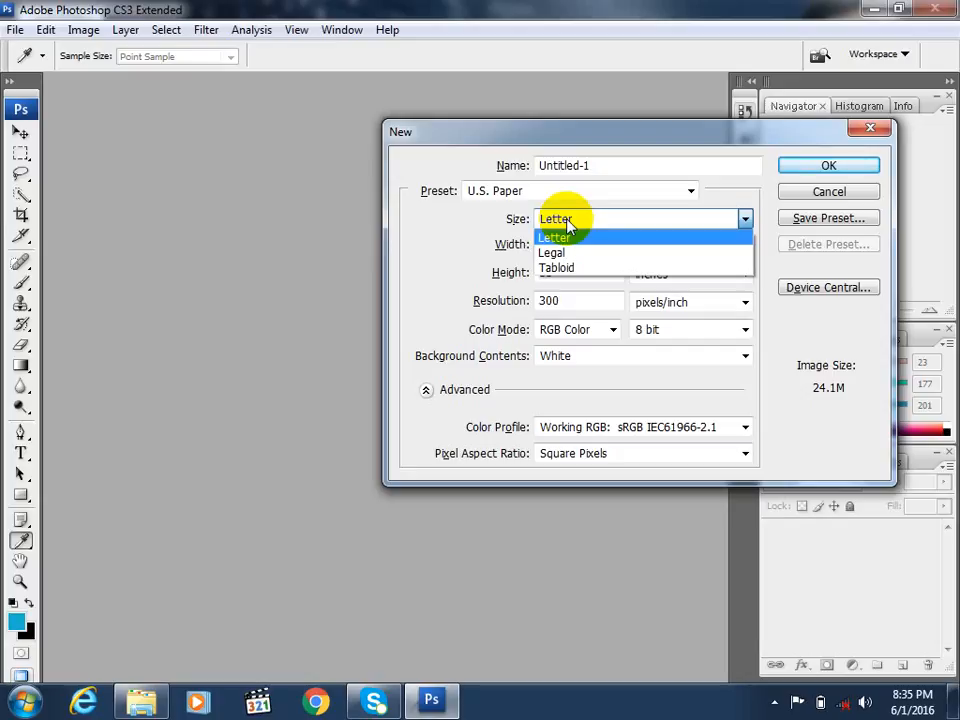
left_click(570, 225)
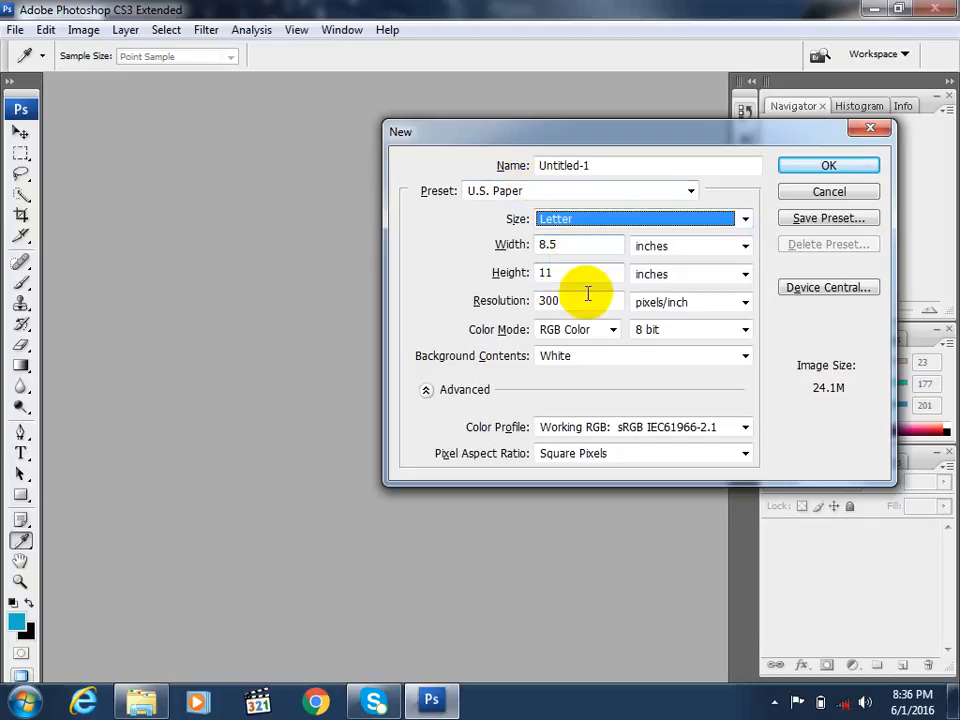
- Switch the preset to International Paper, choose the A4 size and create the document
left_click(544, 193)
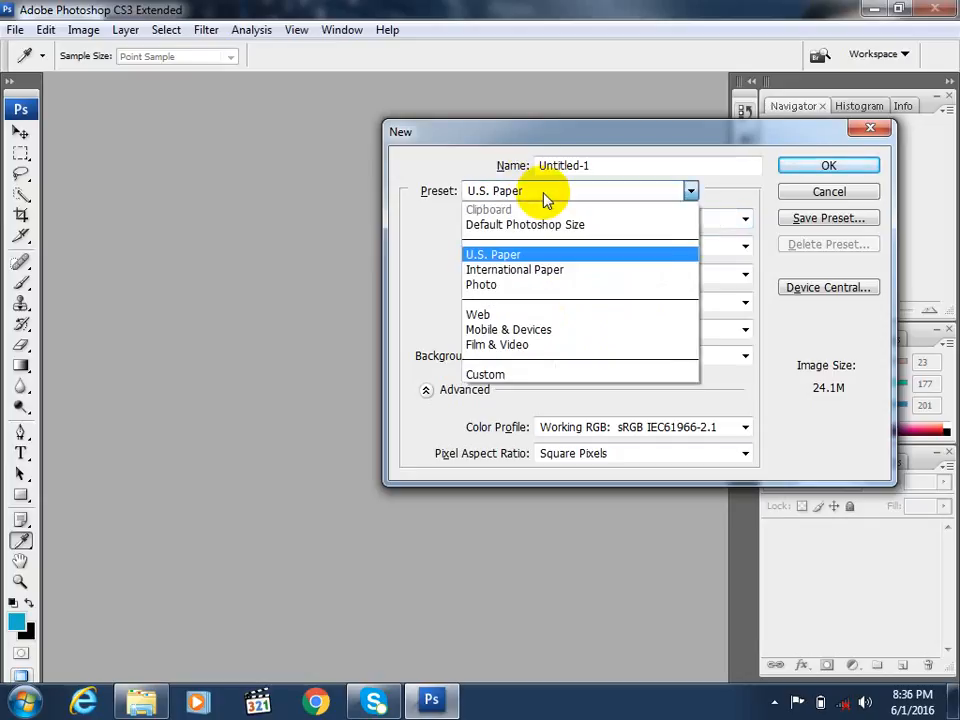
left_click(519, 271)
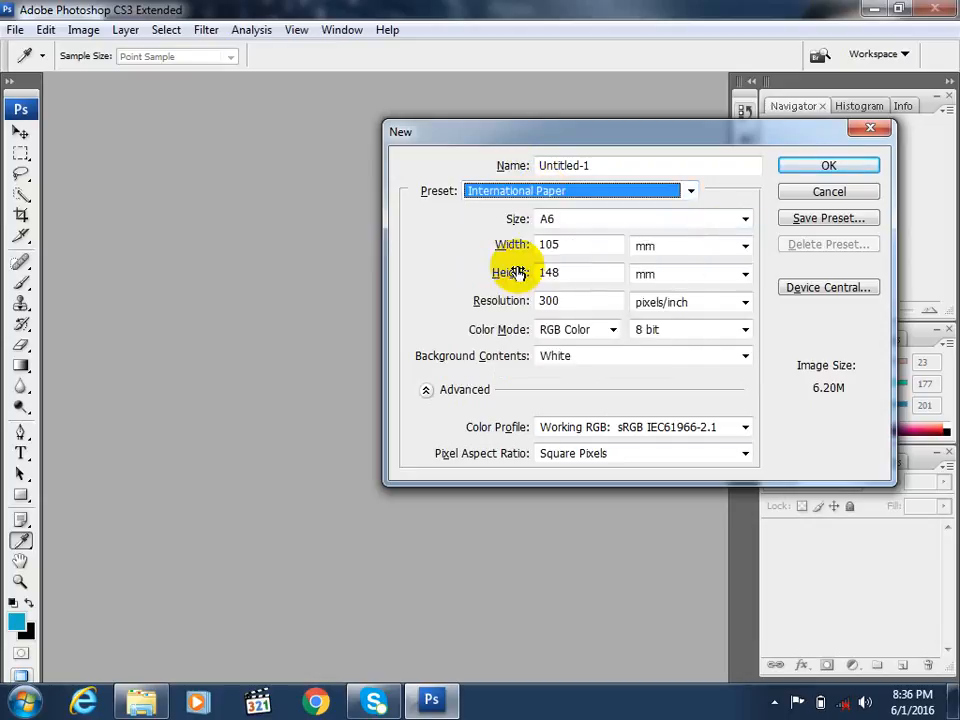
left_click(562, 221)
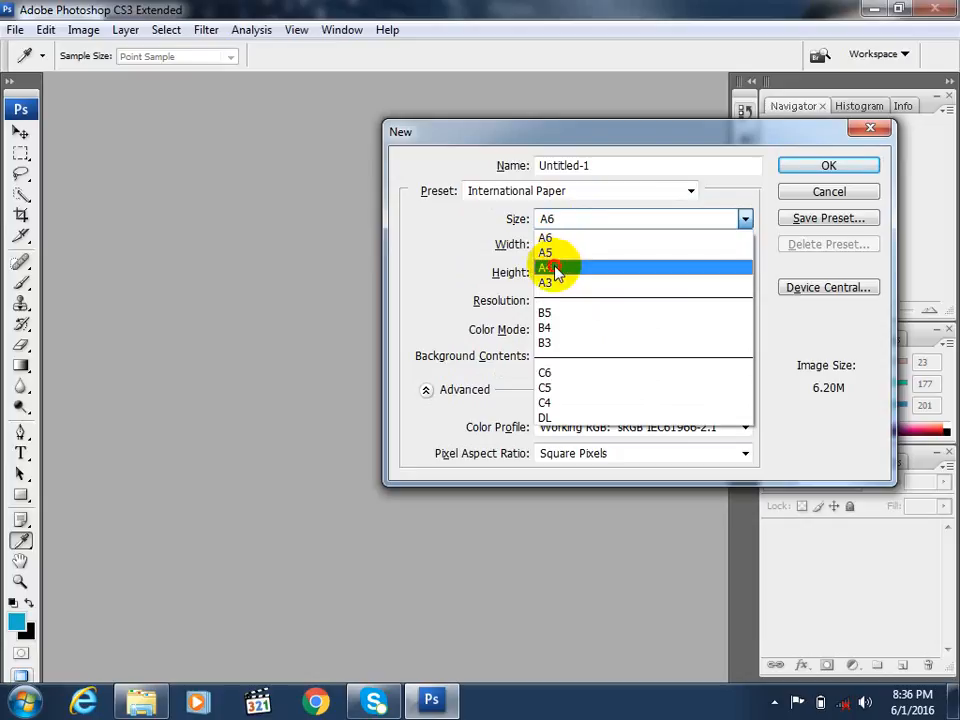
left_click(560, 268)
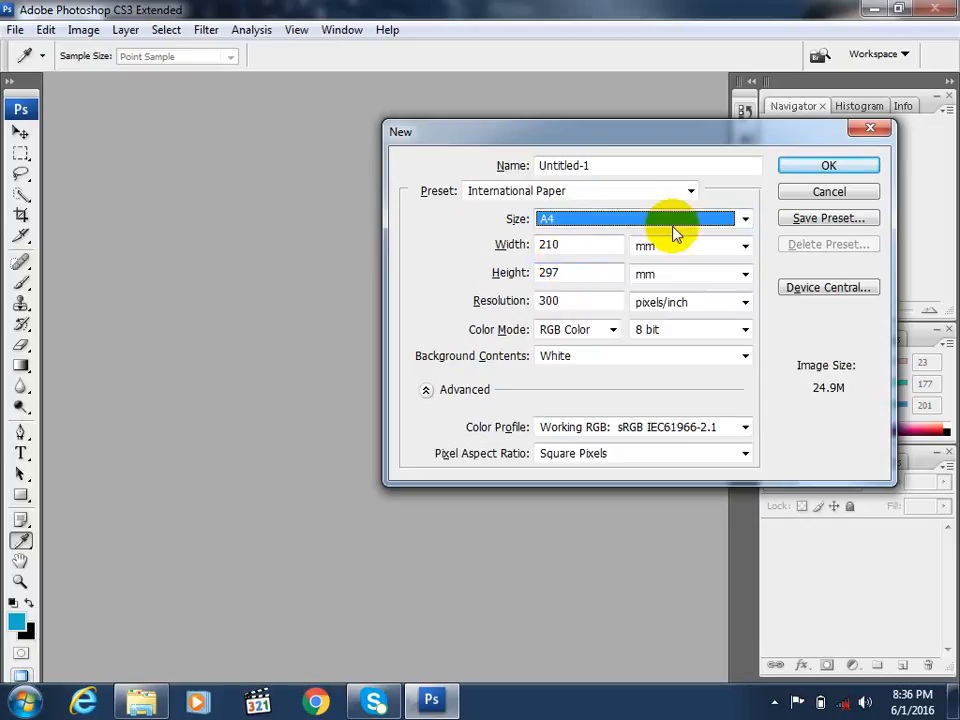
left_click(800, 167)
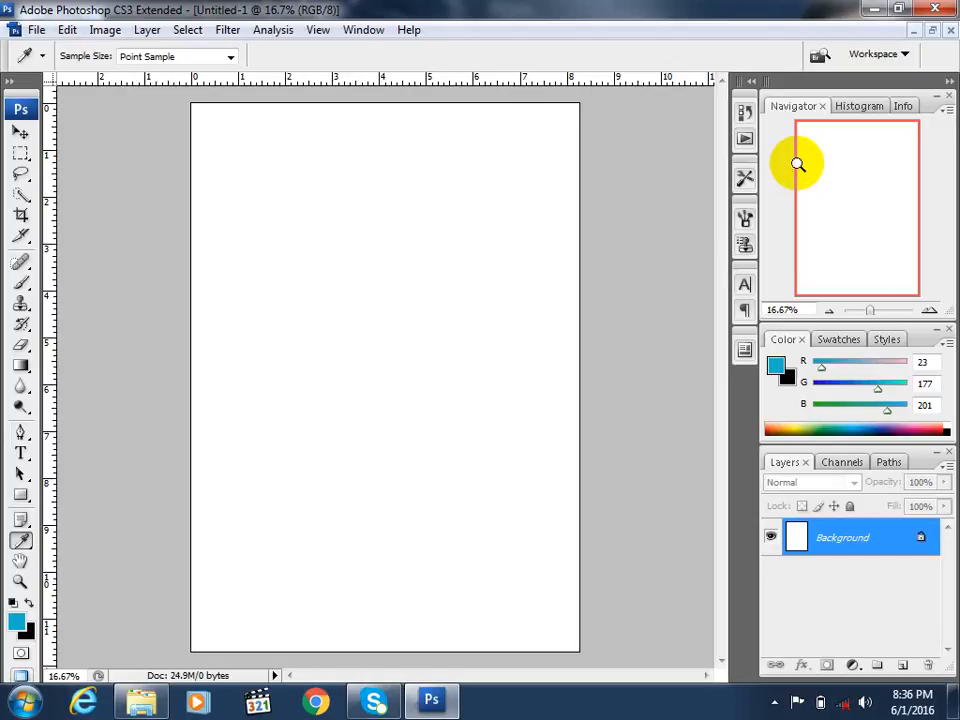
- Start a second new document, choose the Photo preset and review its size options
key("ctrl+n")
left_click(592, 196)
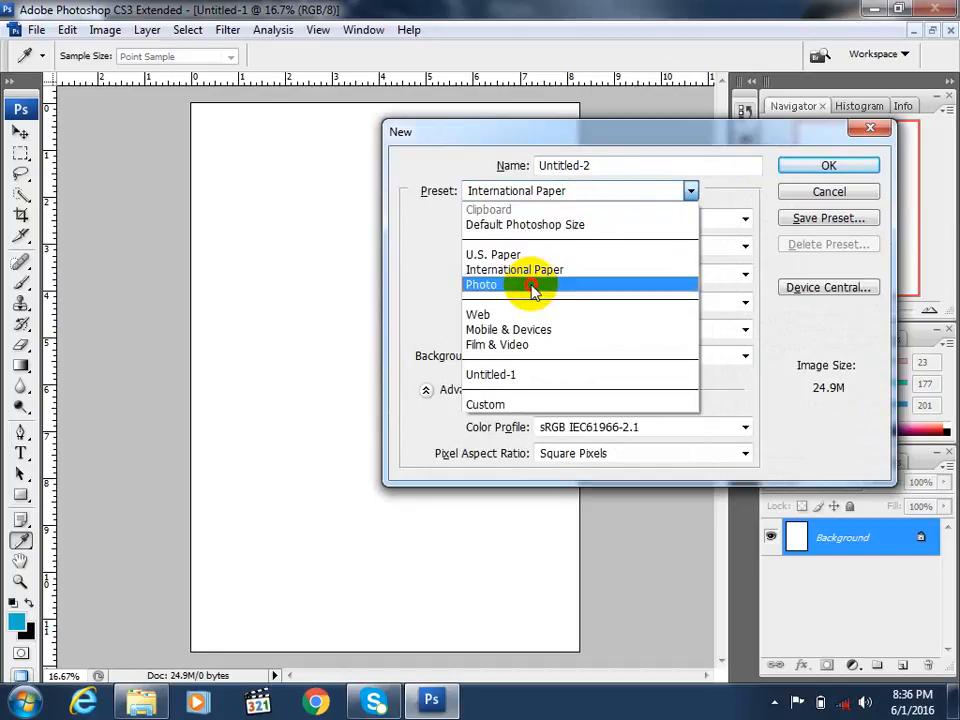
left_click(533, 286)
left_click(576, 226)
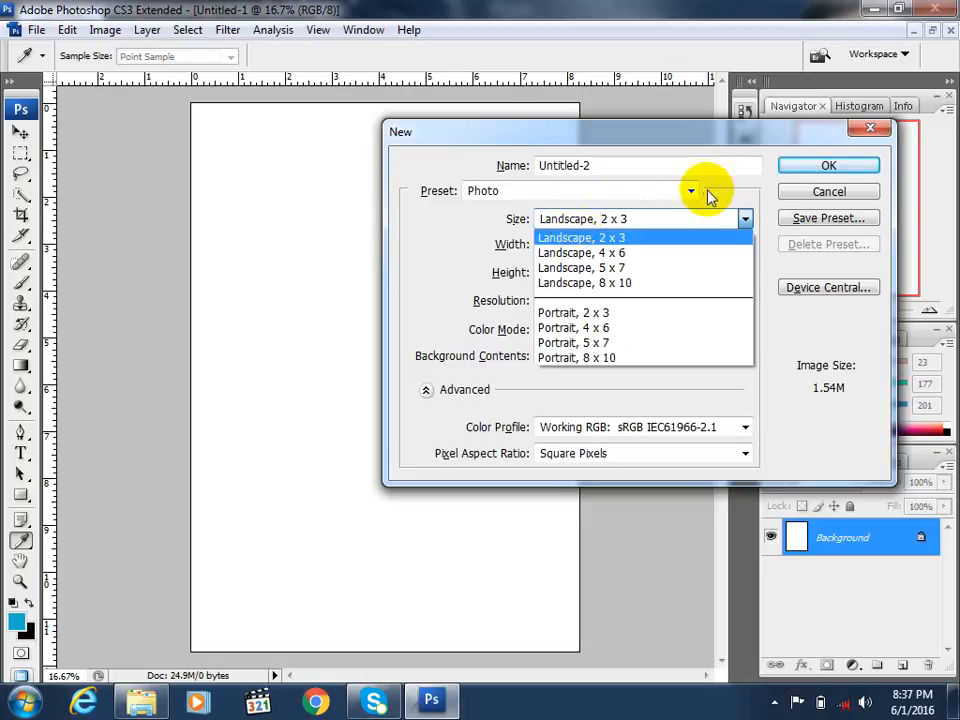
left_click(655, 192)
- Switch the new document's preset to Web and review its size options
left_click(655, 192)
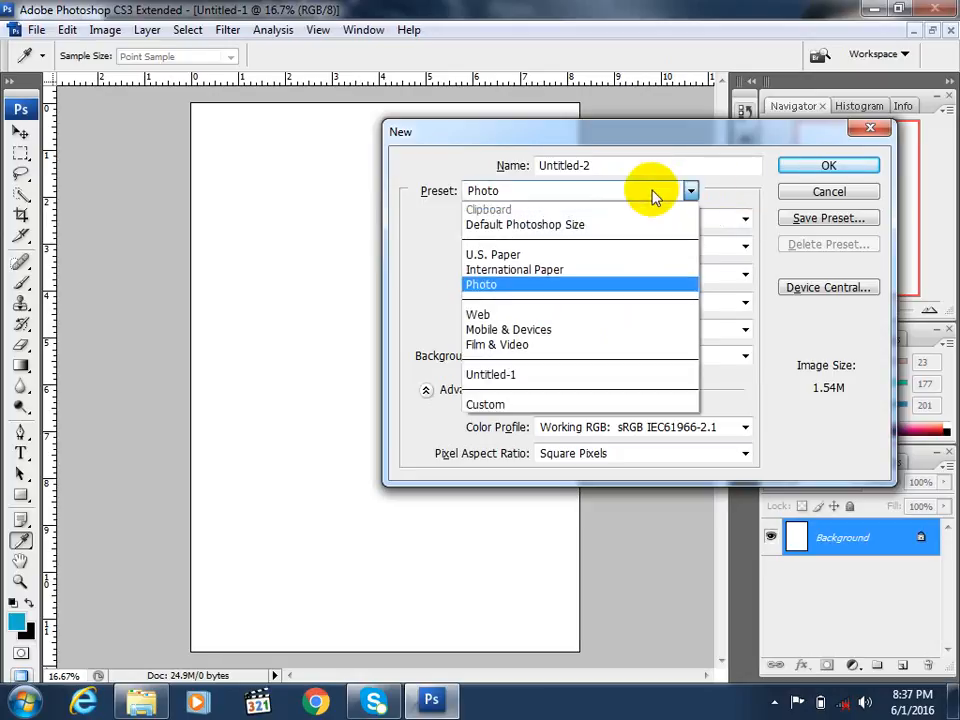
left_click(529, 315)
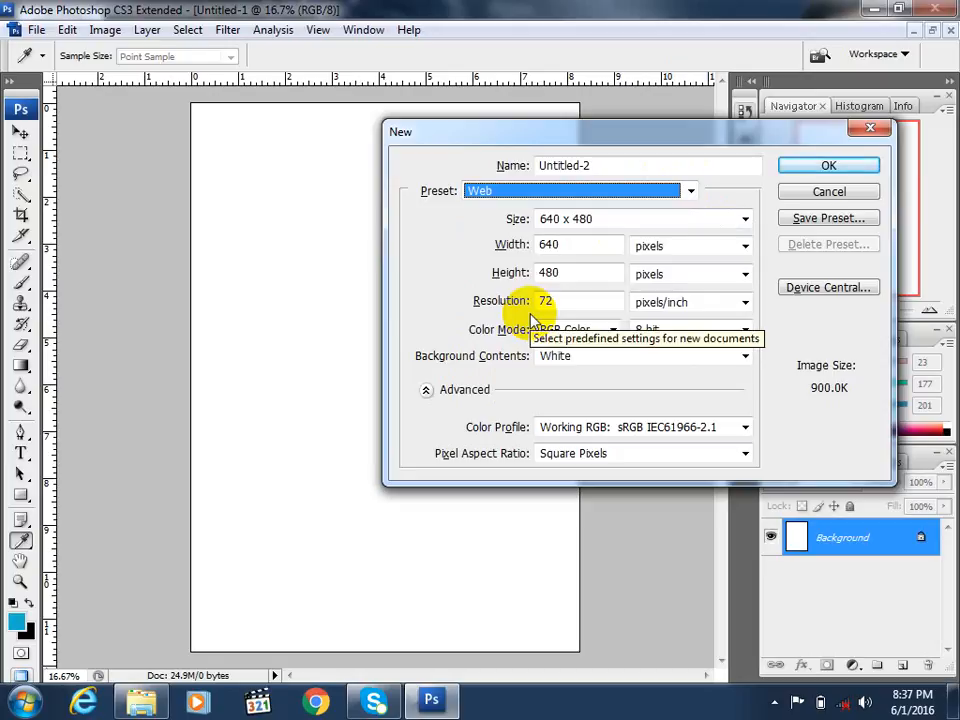
left_click(592, 220)
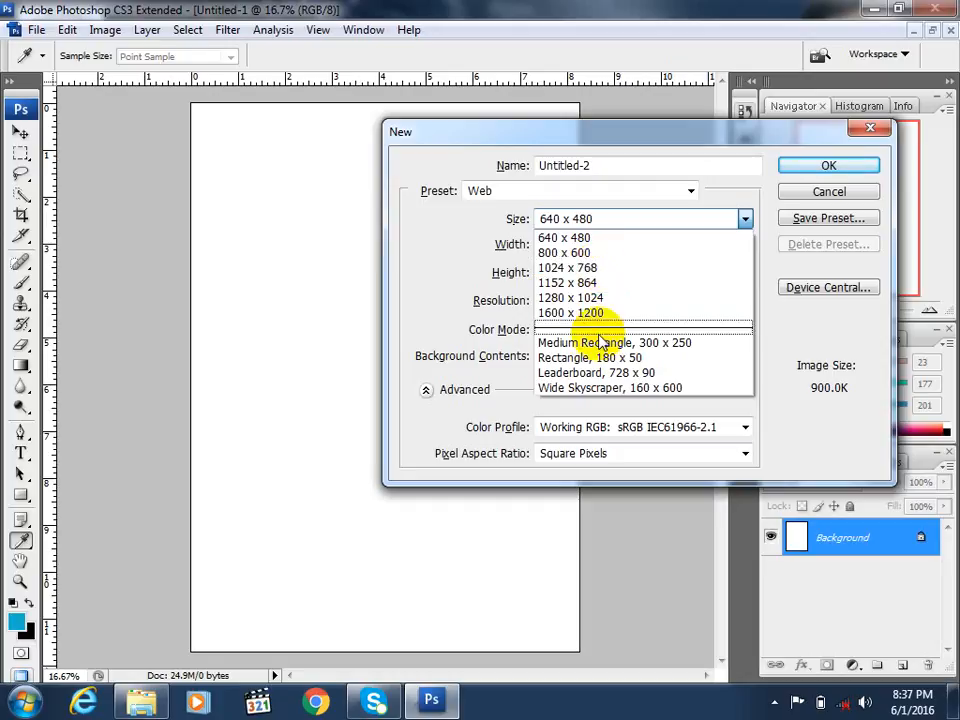
left_click(589, 197)
- Switch the new document's preset to Mobile & Devices and review its size options
left_click(589, 197)
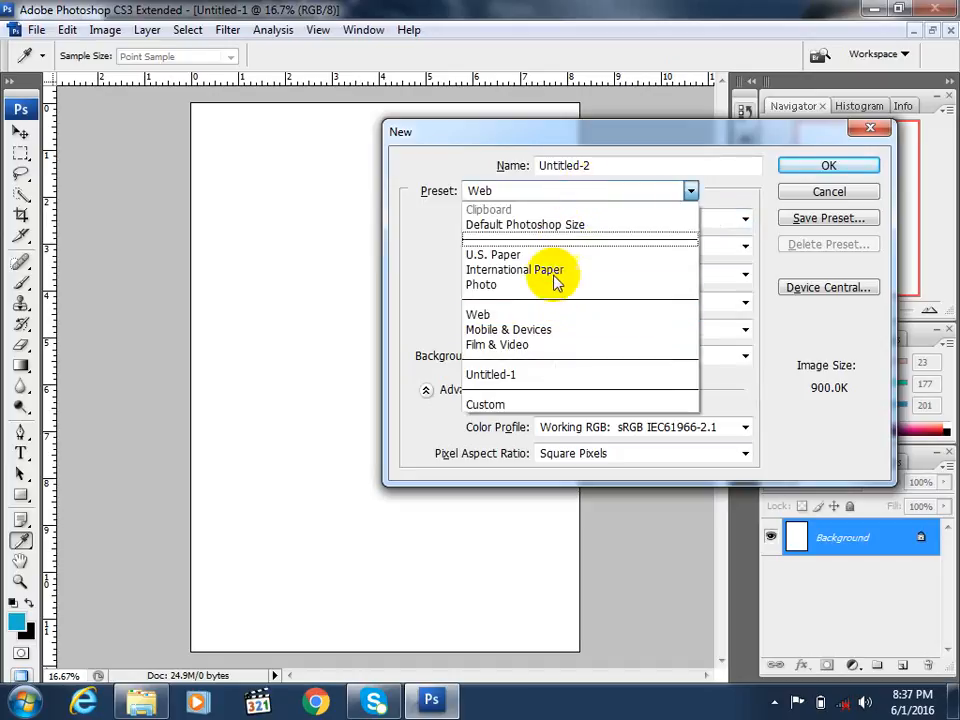
left_click(546, 330)
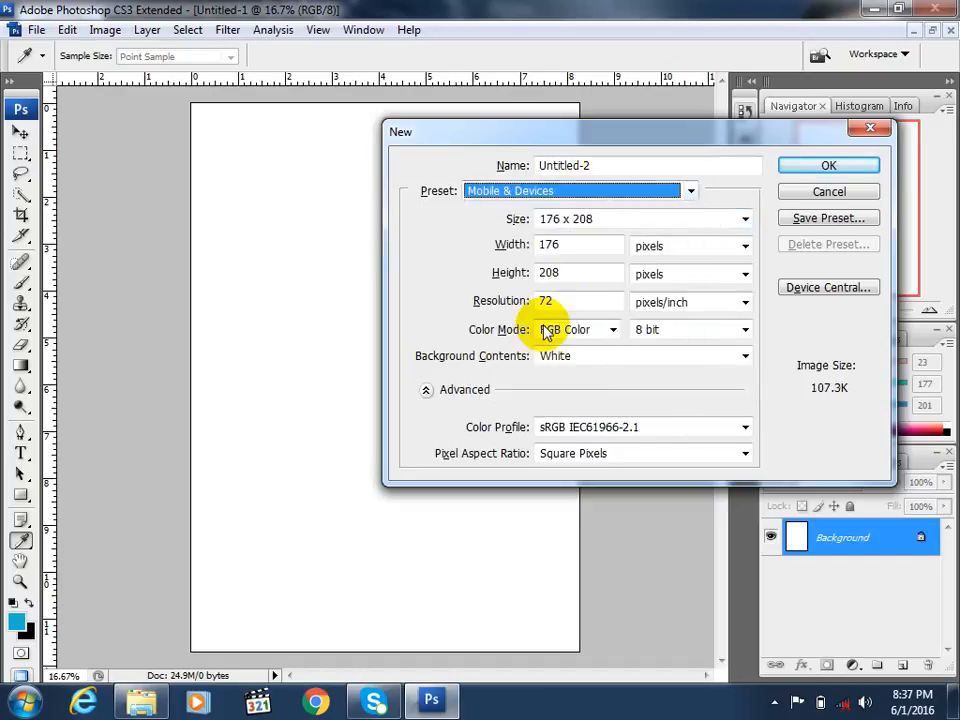
left_click(574, 226)
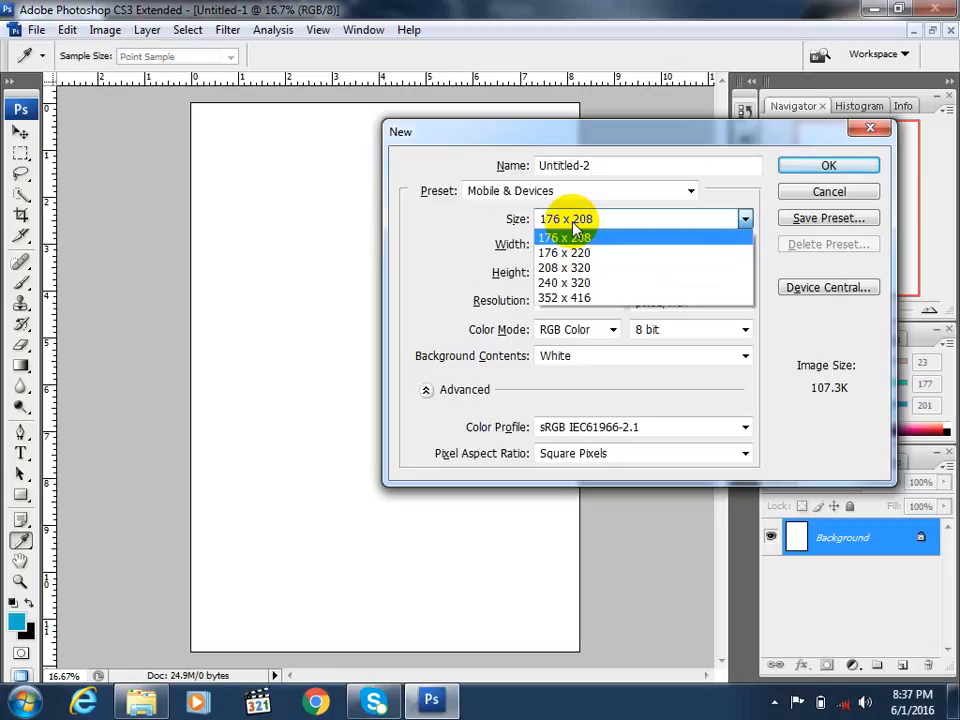
left_click(572, 224)
- Switch the new document's preset to Film & Video and review its size options
left_click(561, 193)
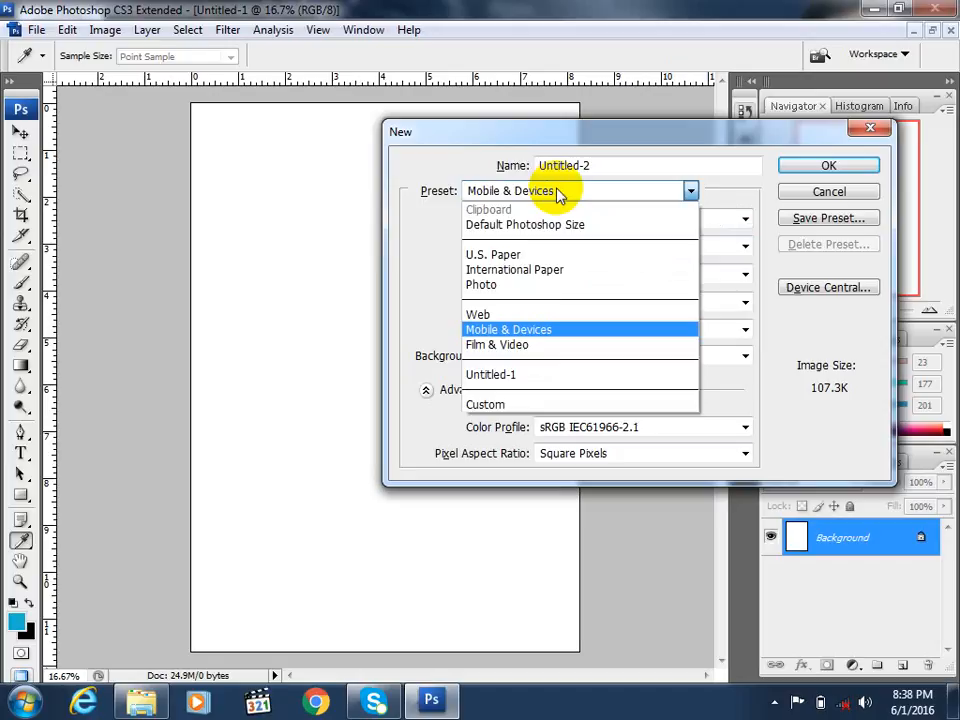
left_click(519, 346)
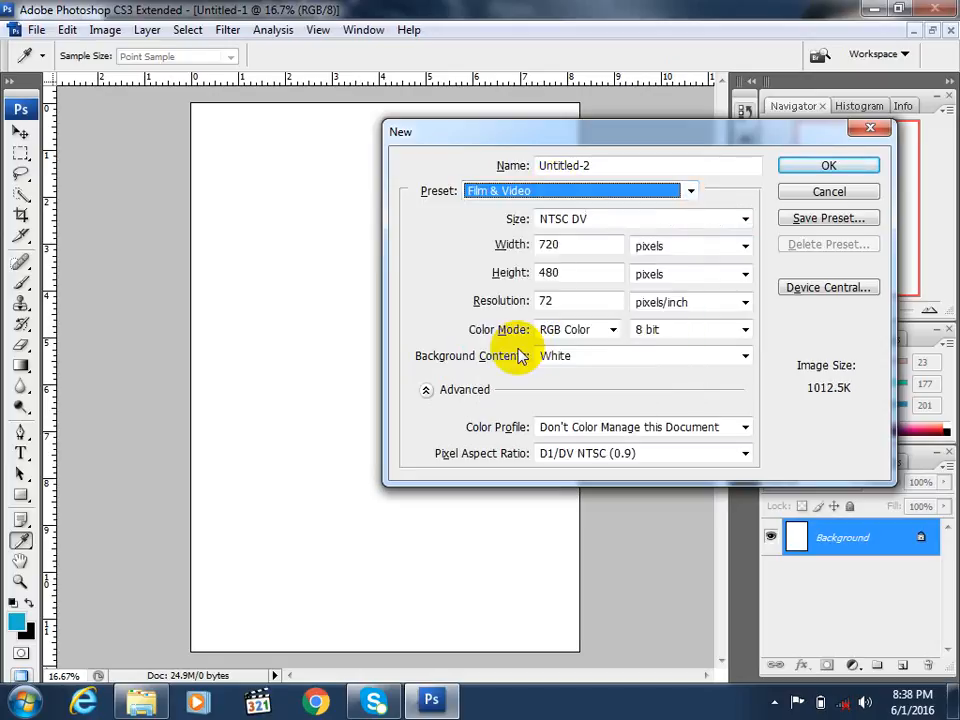
left_click(591, 221)
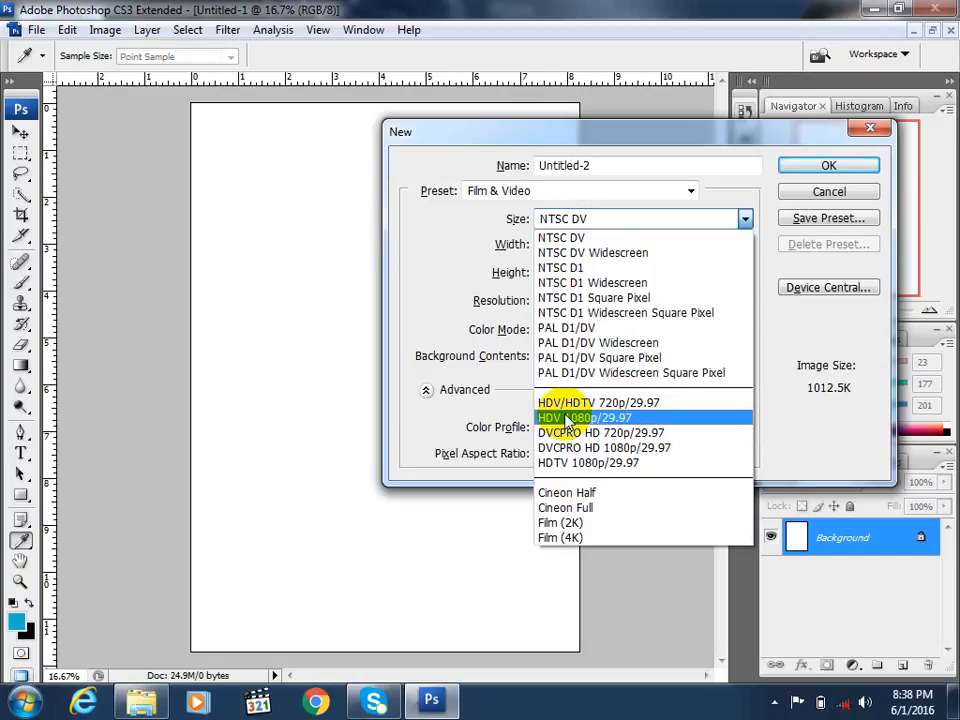
left_click(559, 189)
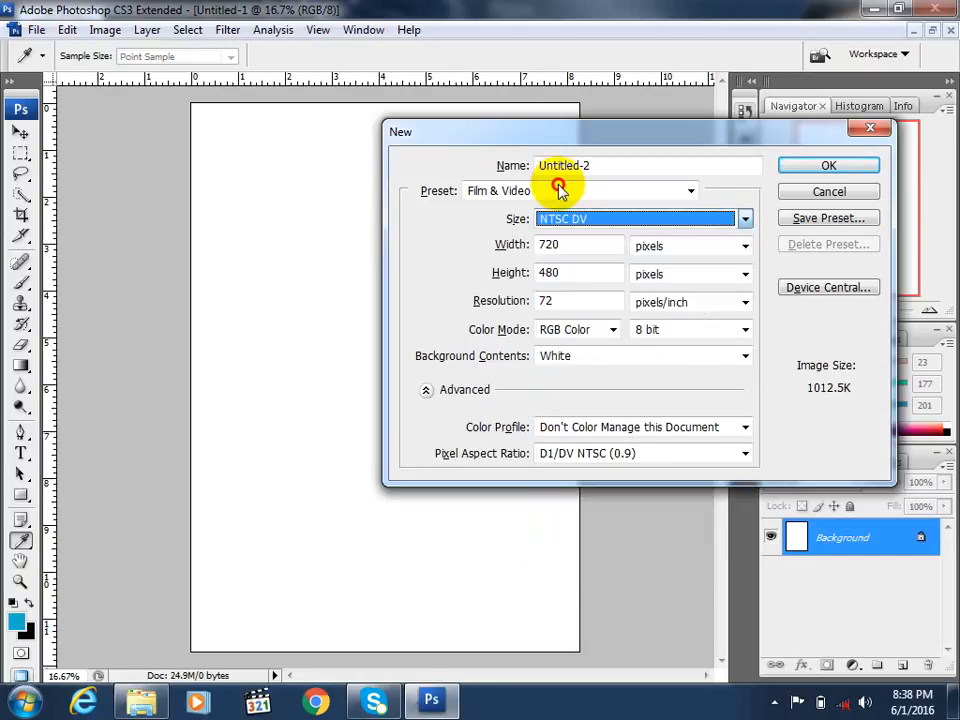
- Set the new document's preset to Web and its size to 800 x 600
left_click(559, 189)
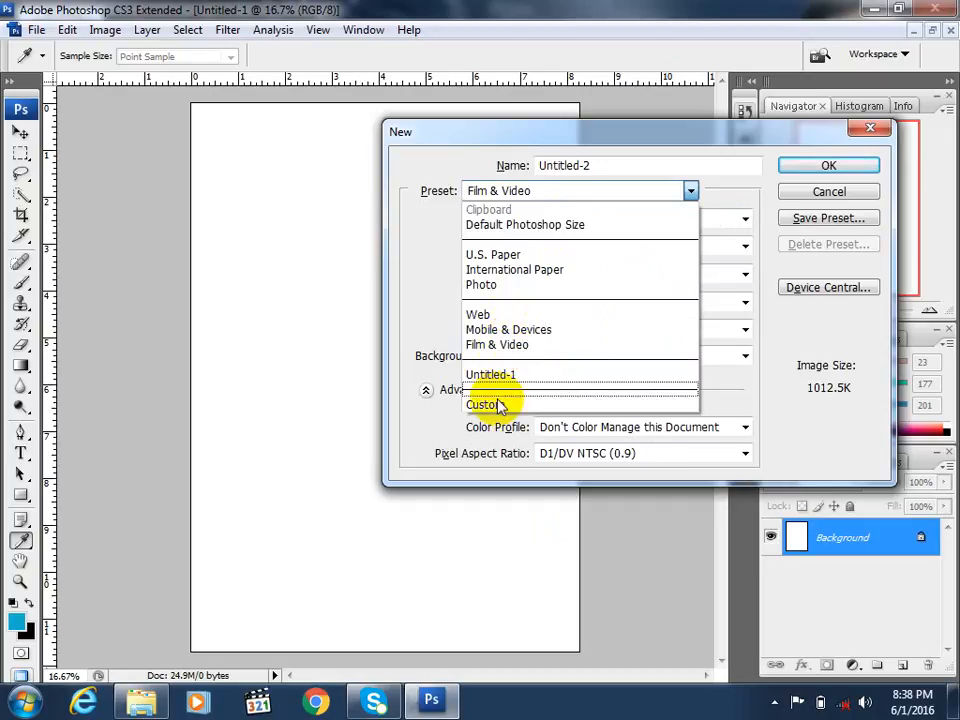
left_click(501, 316)
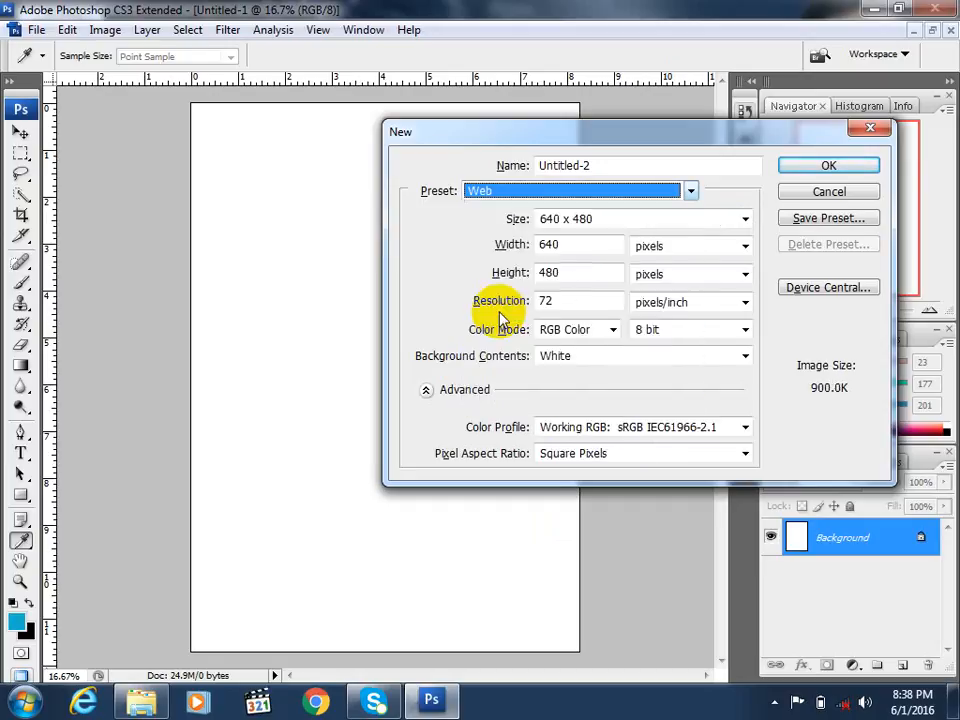
left_click(606, 219)
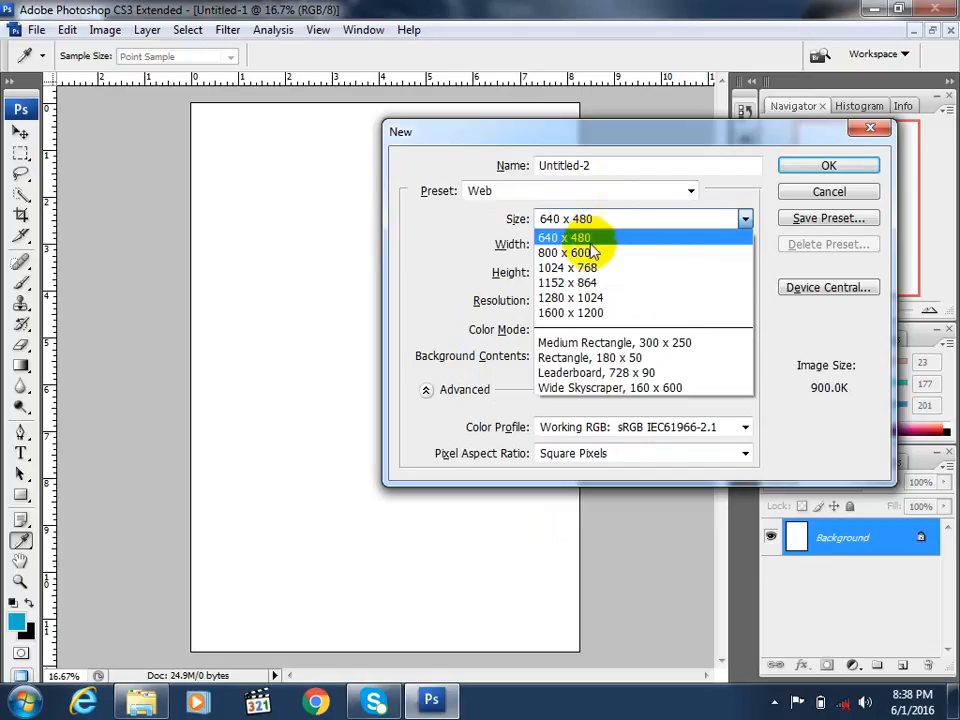
left_click(587, 251)
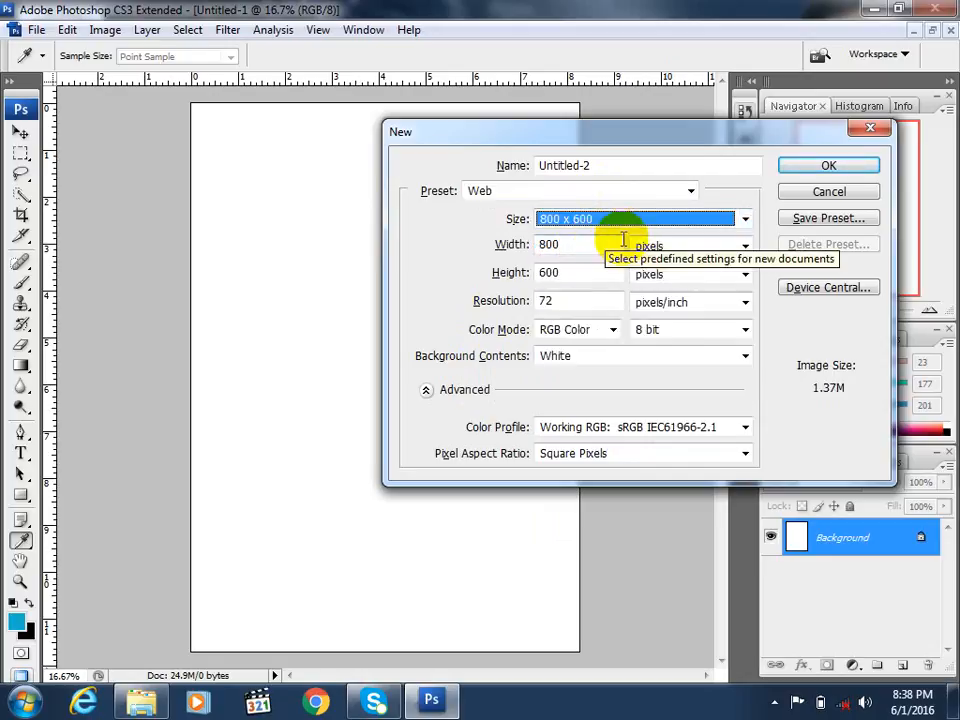
- Review the unit options for width and resolution, keeping pixels and pixels/inch
left_click(578, 244)
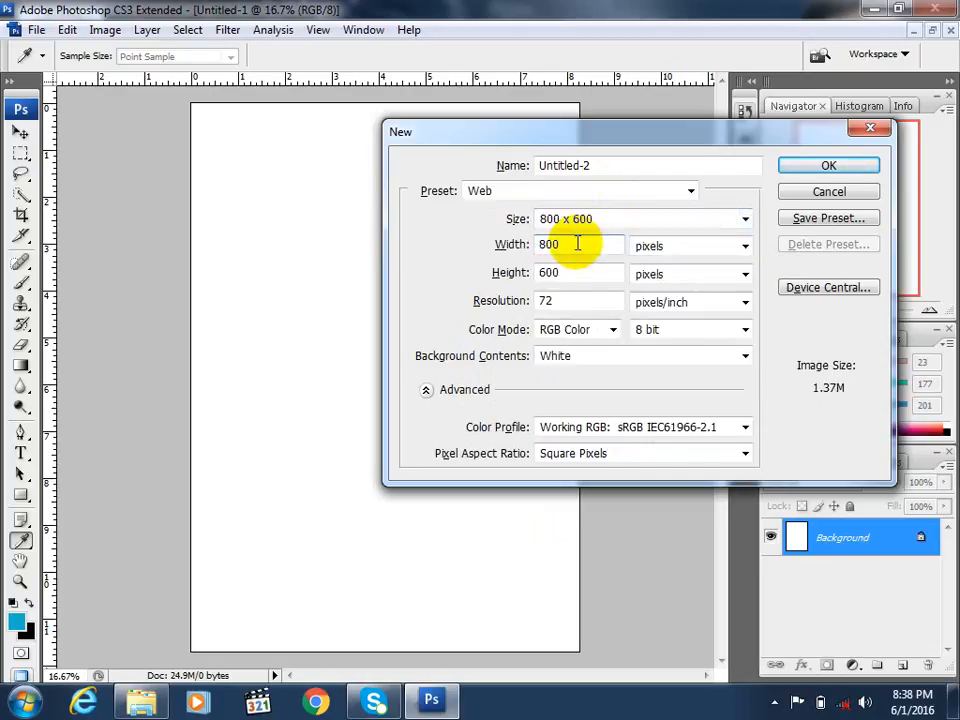
left_click(666, 249)
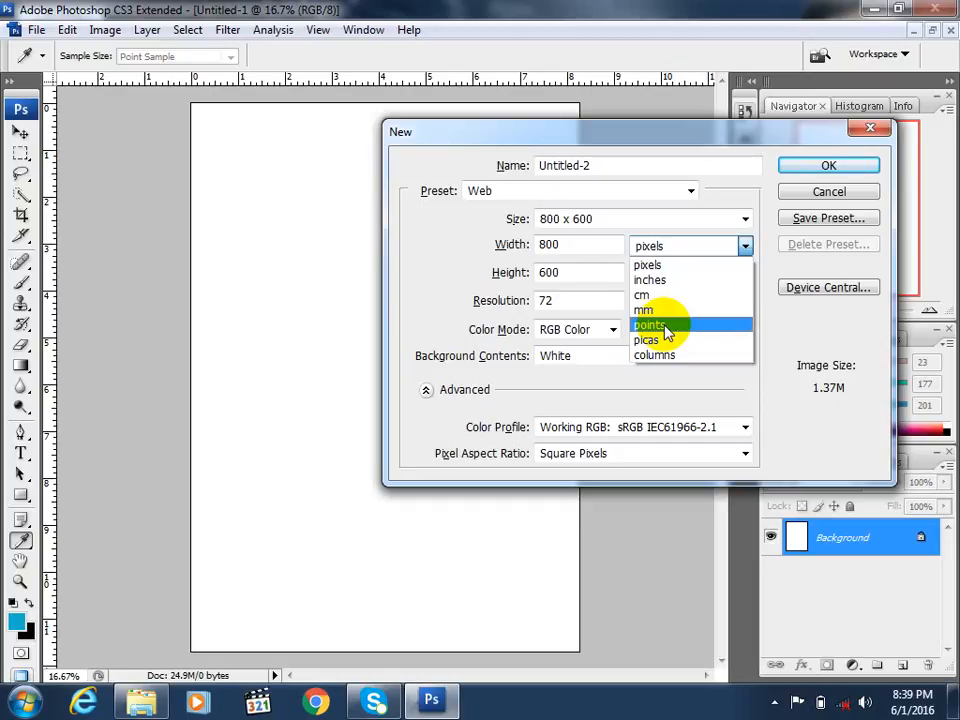
left_click(660, 266)
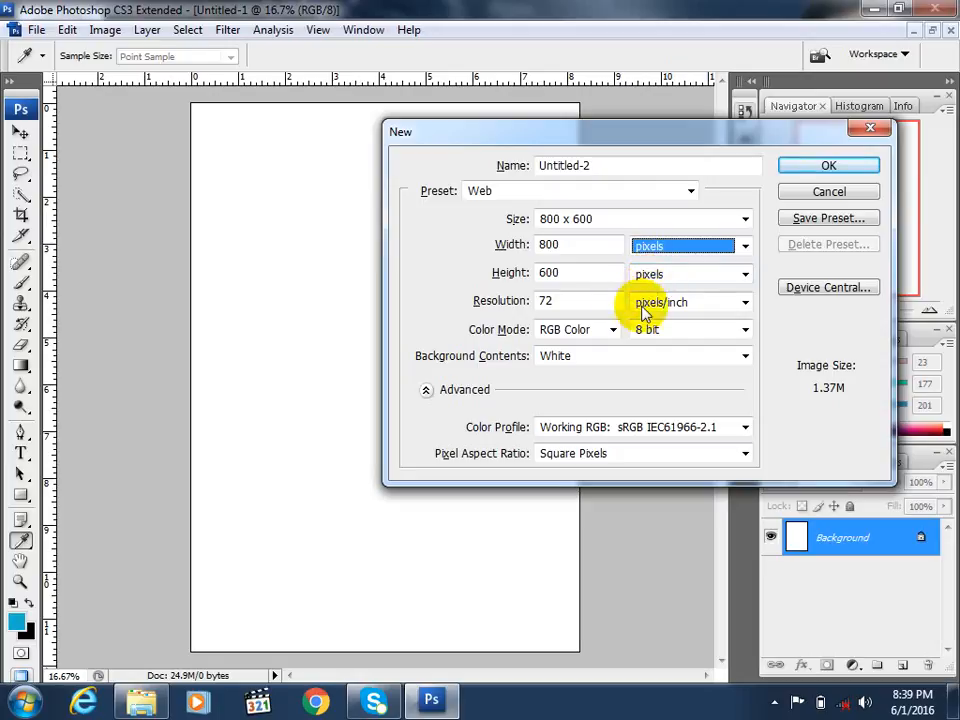
left_click(657, 304)
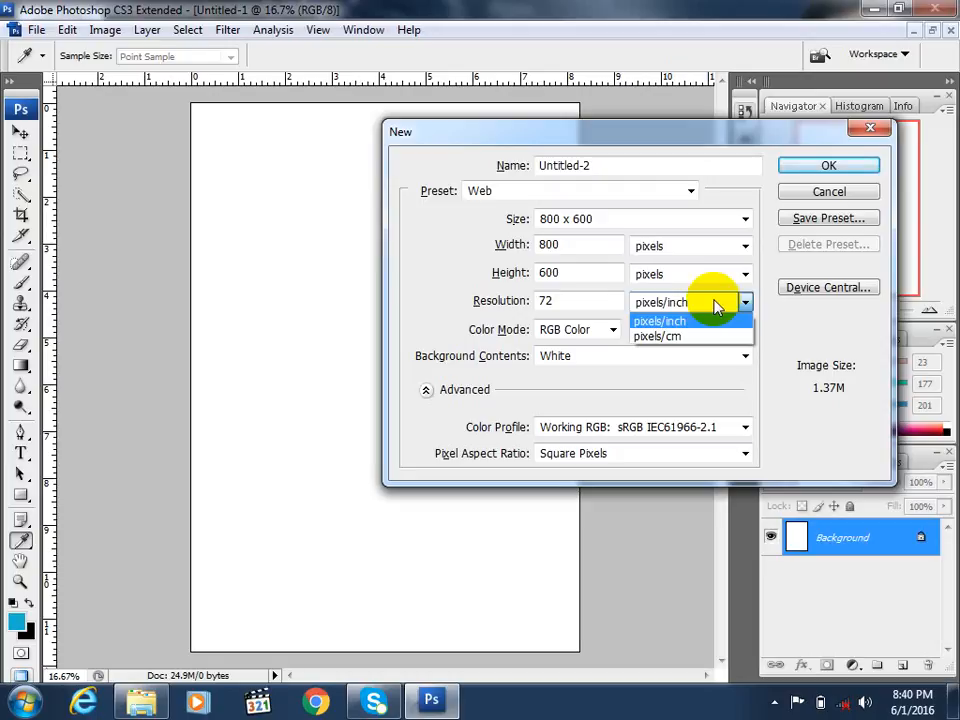
left_click(578, 304)
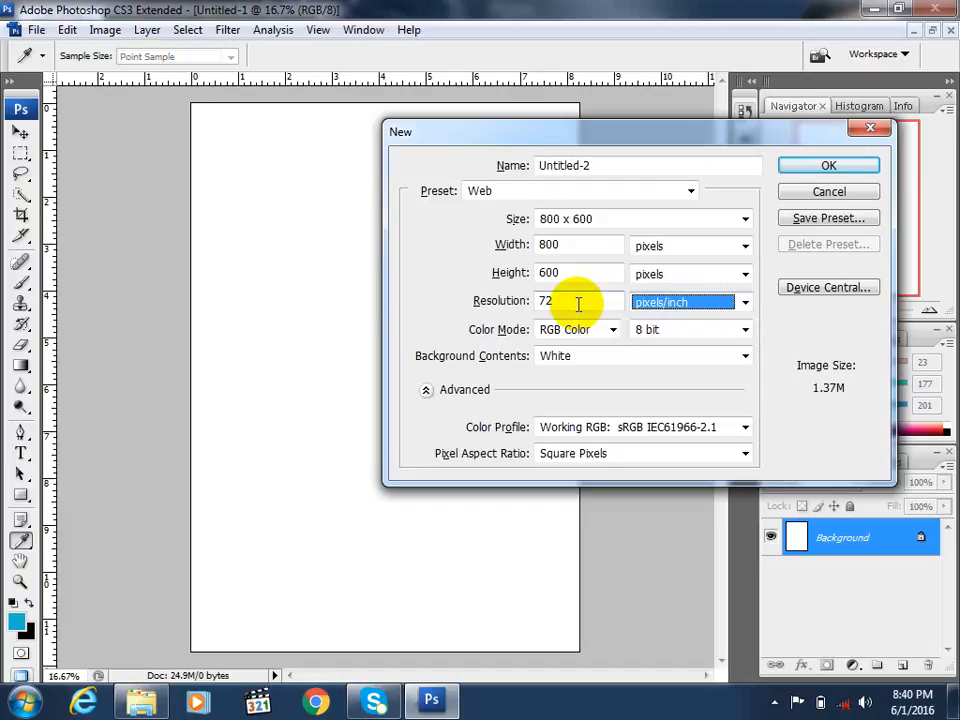
- Set the new document's resolution to 120 pixels/inch
left_click(578, 305)
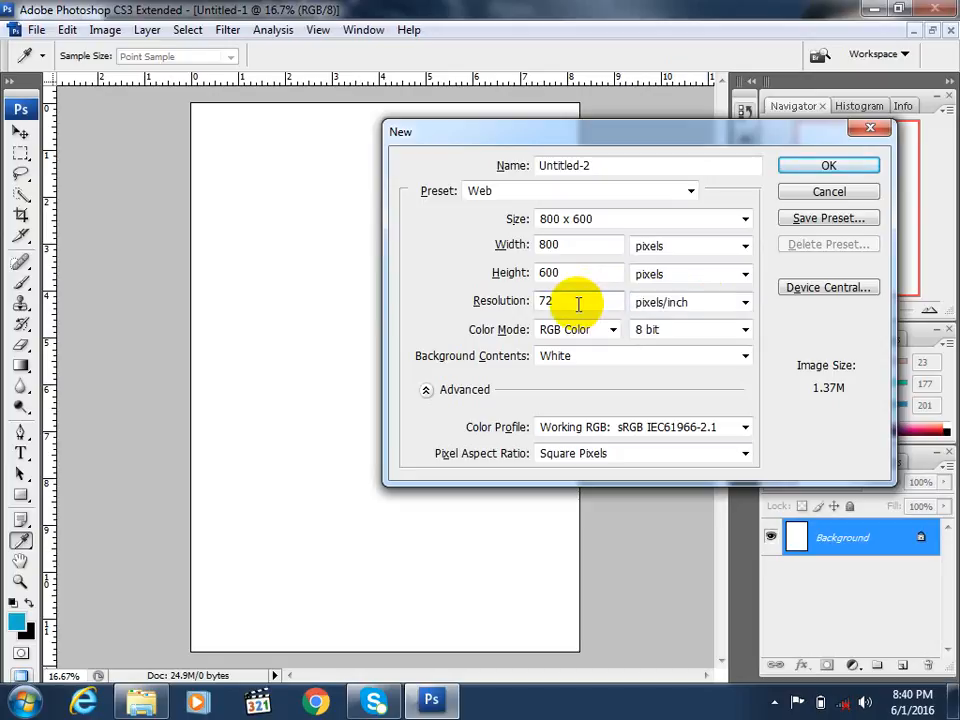
key("BackSpace")
key("BackSpace")
key("BackSpace")
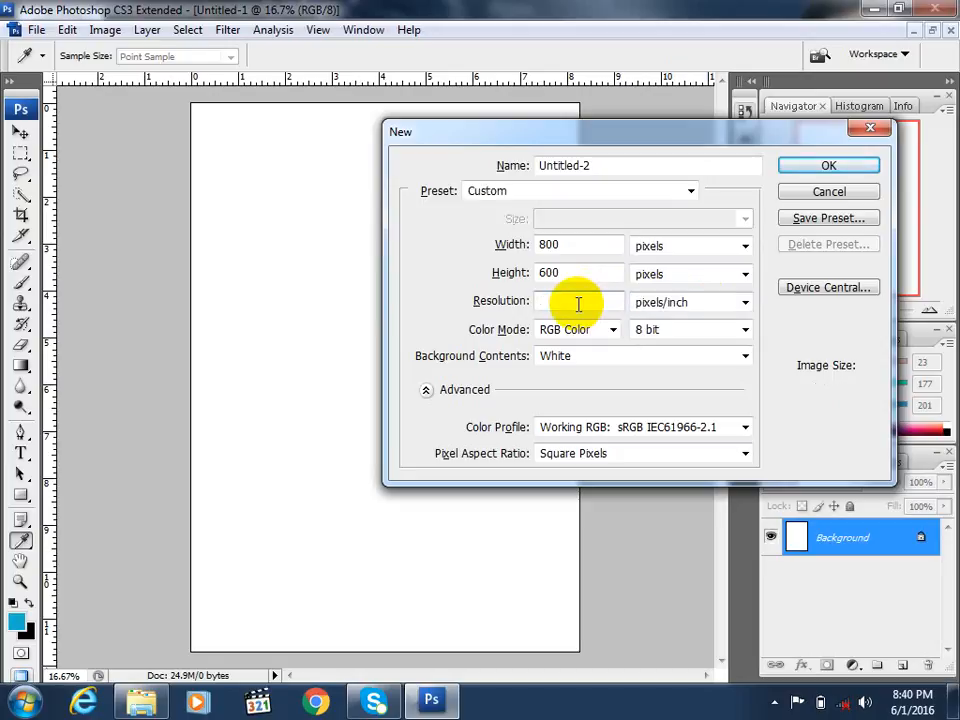
type("120")
- Set the new document's resolution to 72, with pixels/inch as its unit
key("BackSpace")
key("BackSpace")
key("BackSpace")
type("72")
left_click(662, 303)
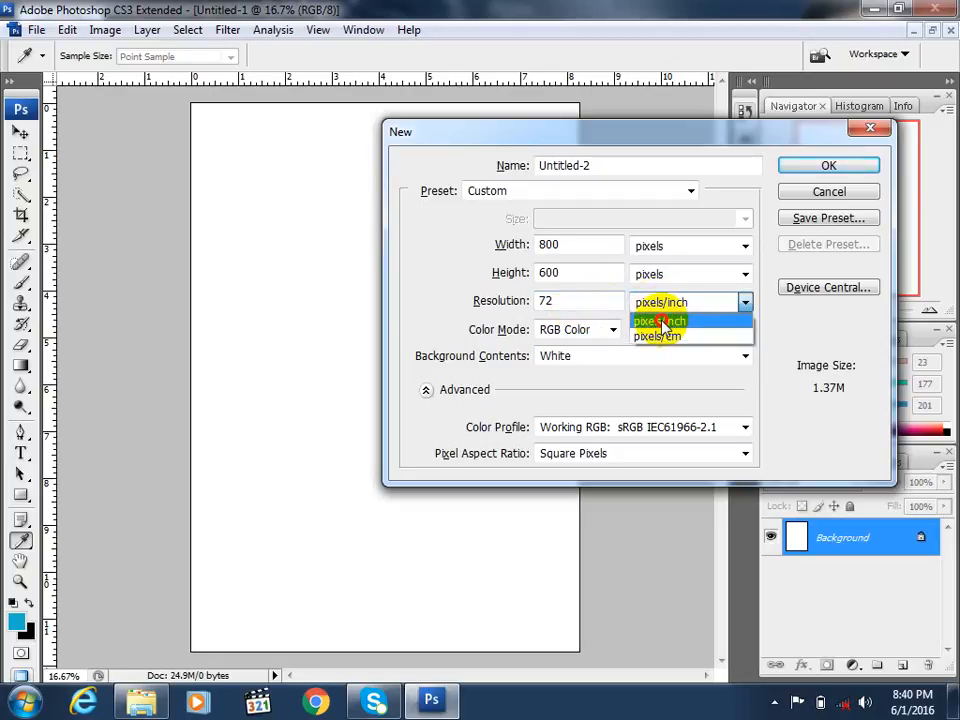
left_click(663, 321)
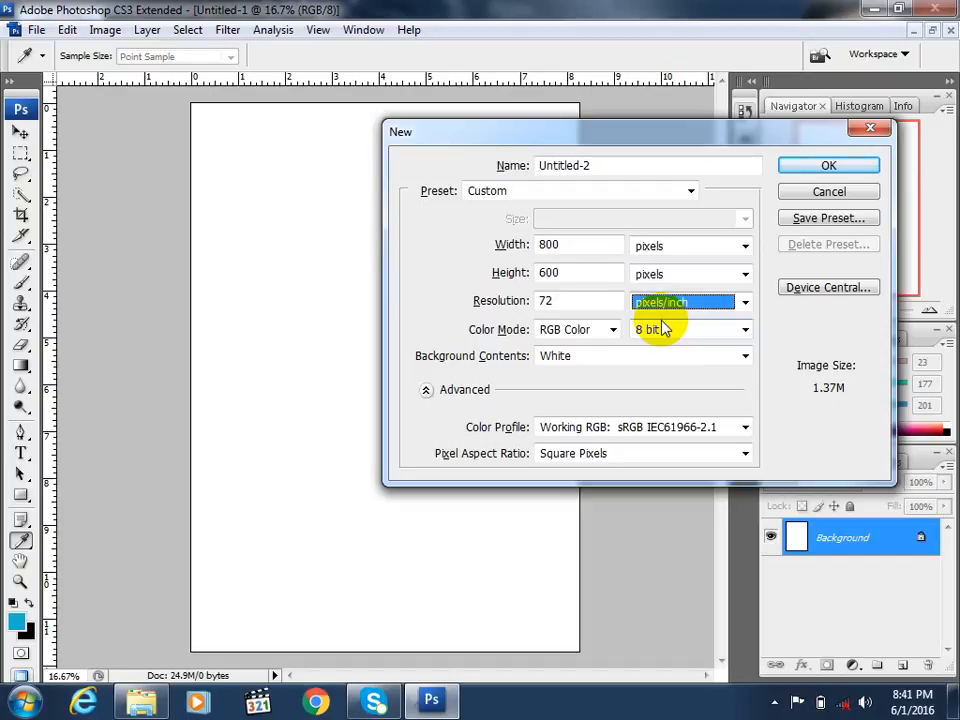
- Keep RGB Color as the colour mode and White as the background contents, and create the 800 x 600 pixel document
left_click(613, 331)
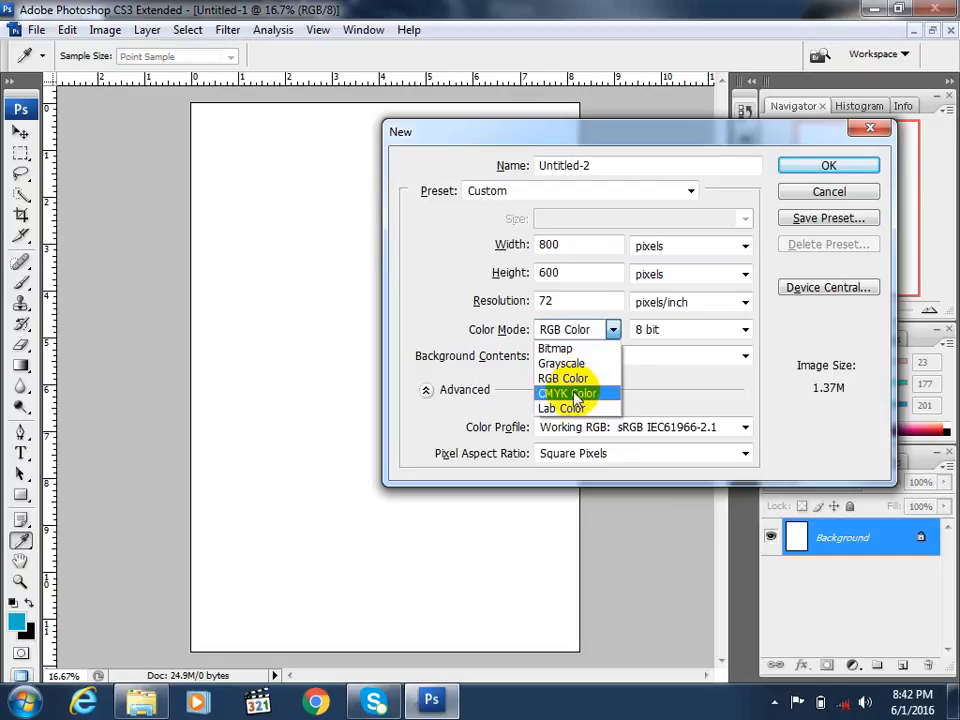
left_click(576, 379)
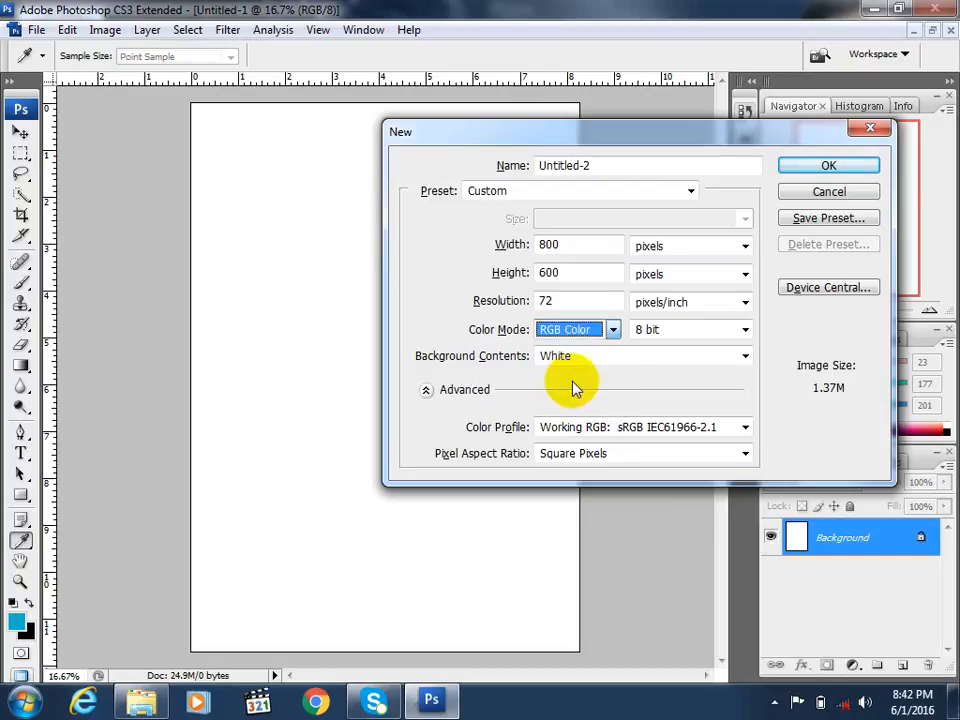
left_click(578, 362)
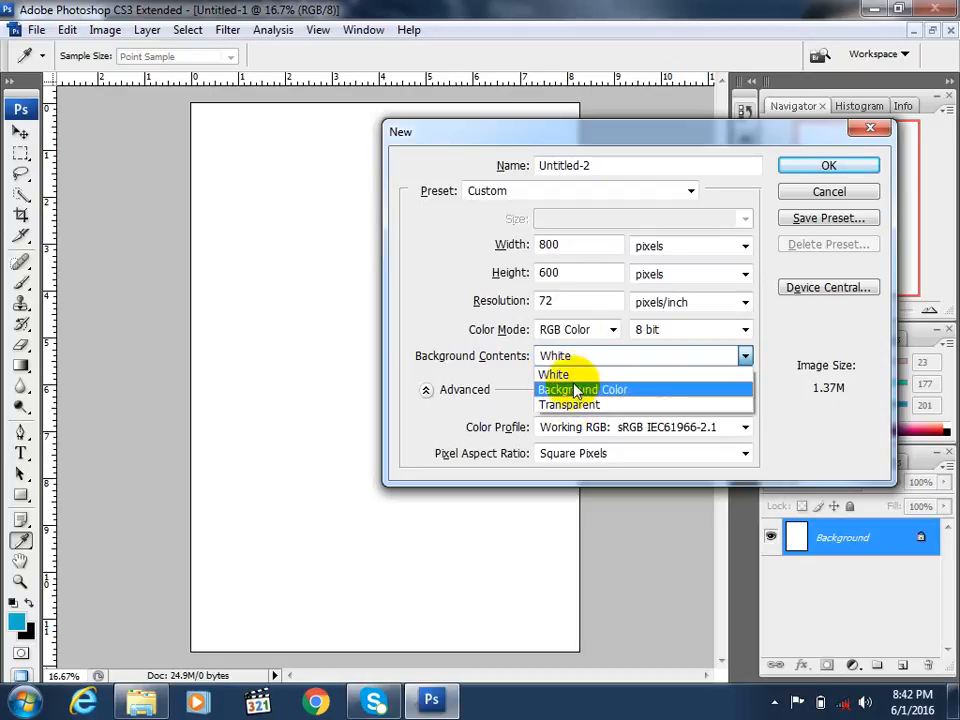
left_click(575, 377)
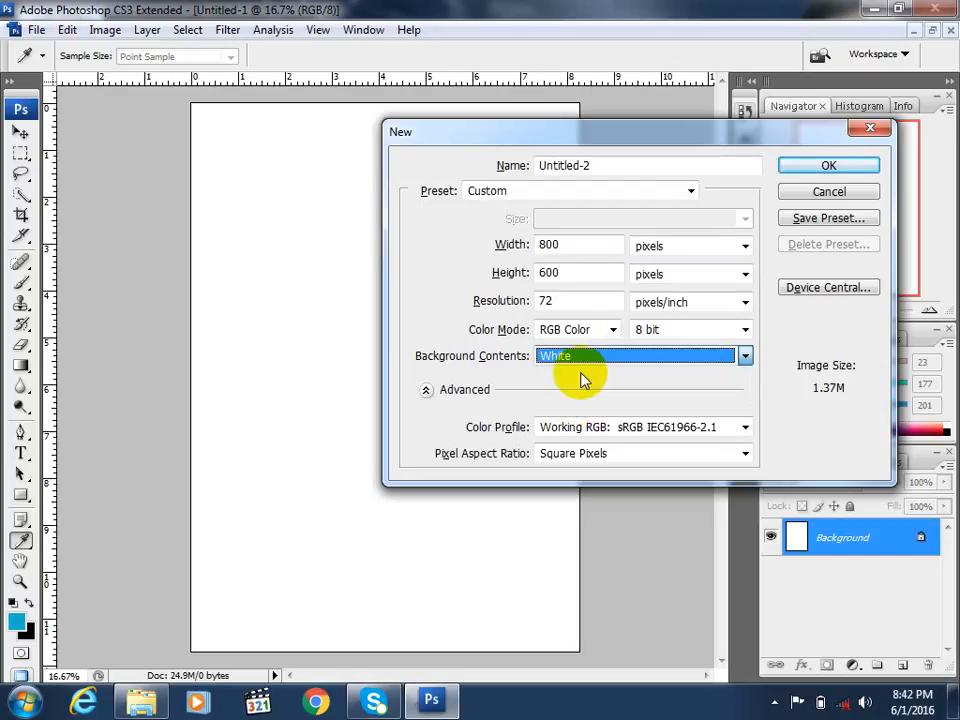
left_click(826, 167)
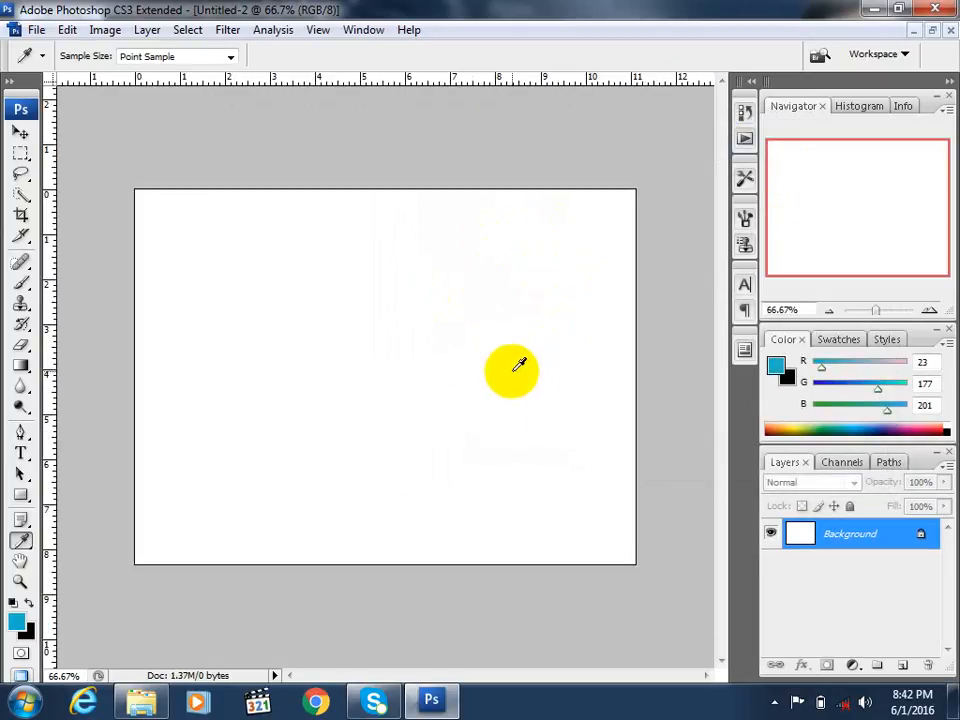
- Set the foreground colour to a bright green, RGB 18, 240, 91
left_click(17, 623)
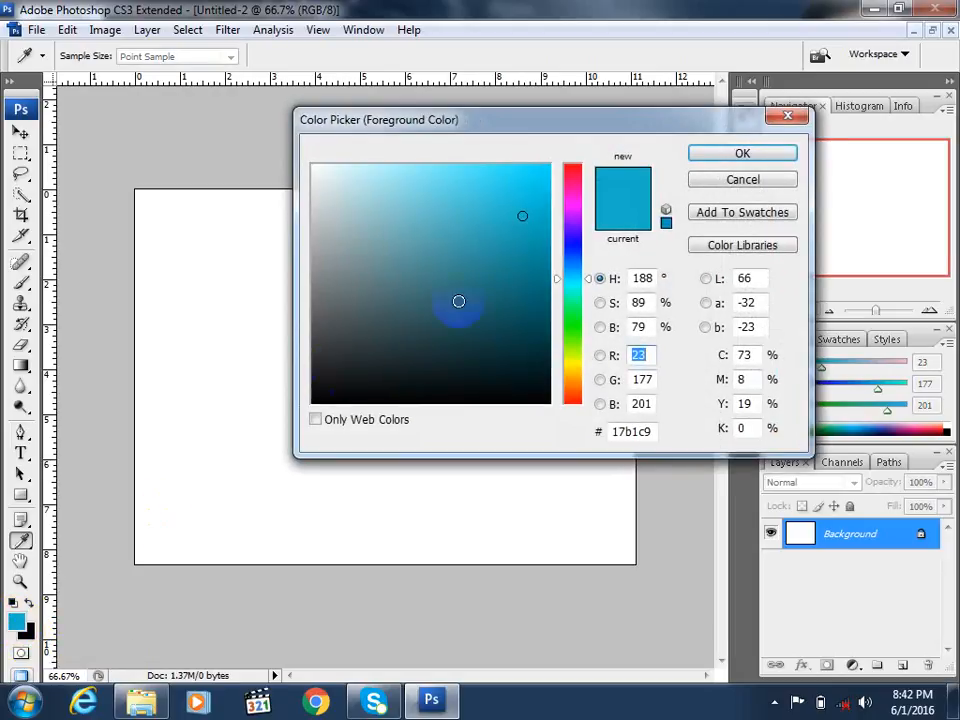
left_click(572, 311)
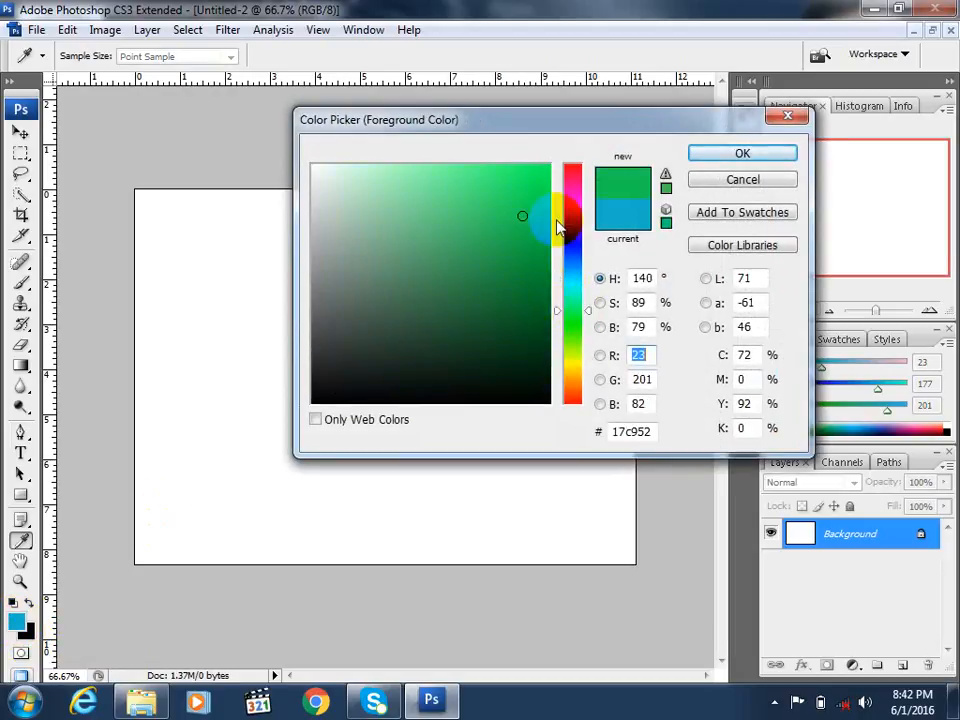
left_click(532, 179)
left_click(703, 154)
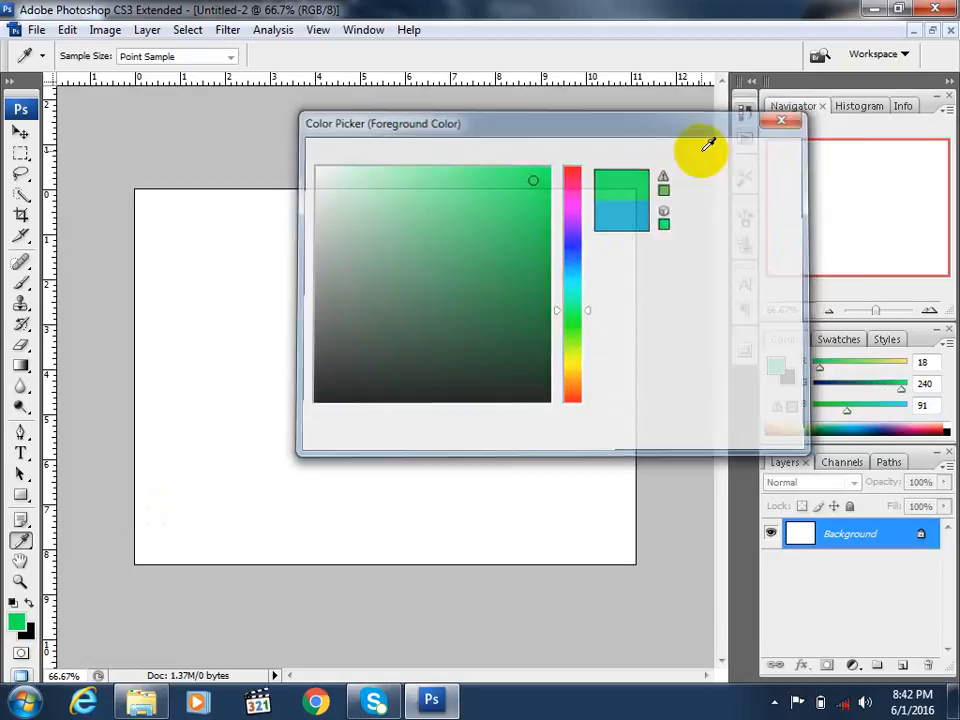
- Set the background colour to a bright red, RGB 246, 26, 10
left_click(27, 632)
left_click(578, 402)
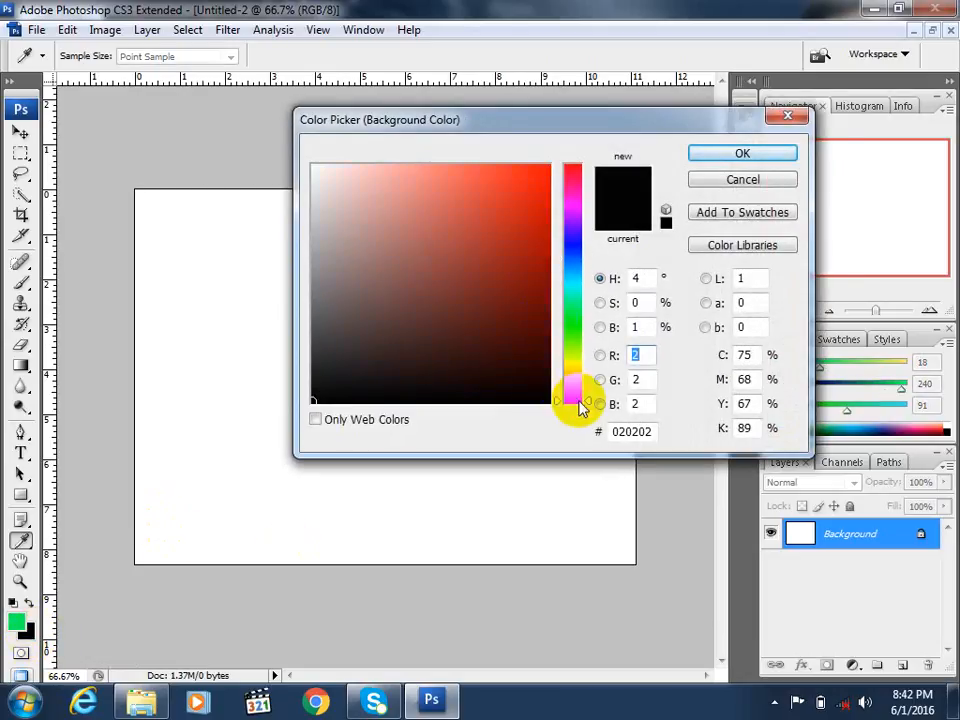
left_click(536, 226)
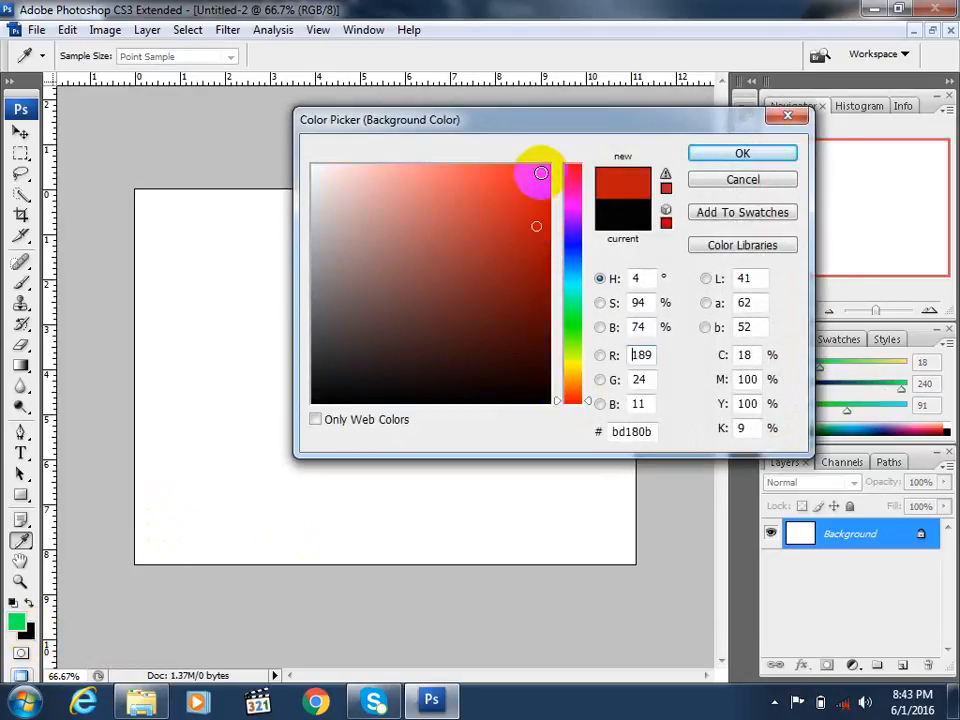
left_click(540, 173)
left_click(709, 150)
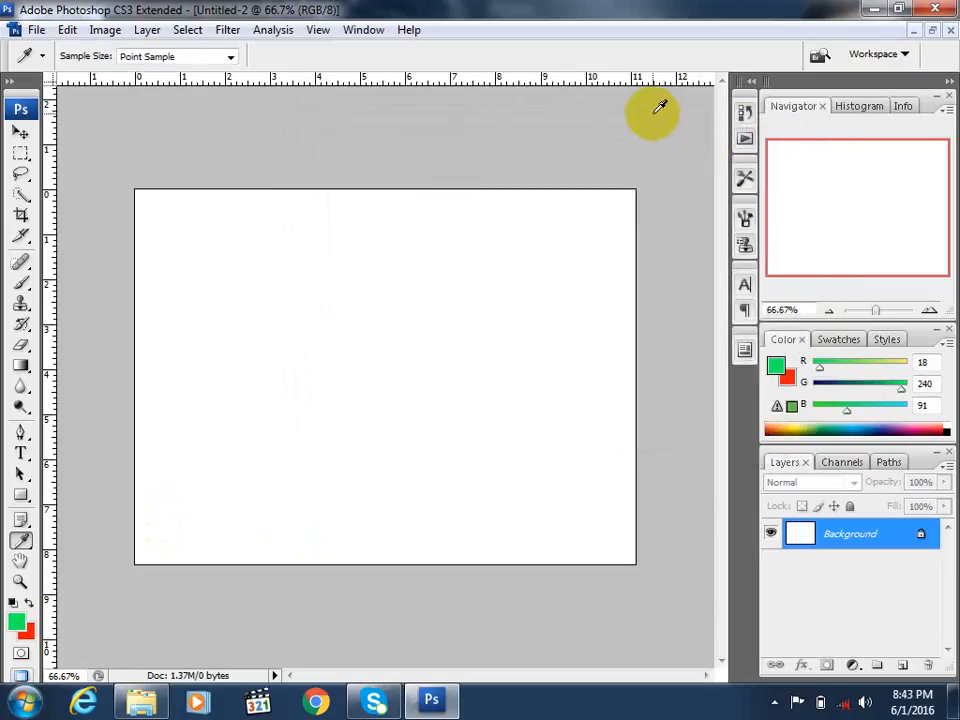
- Create a new 800 x 600 pixel document with its background contents set to Background Color
key("ctrl+n")
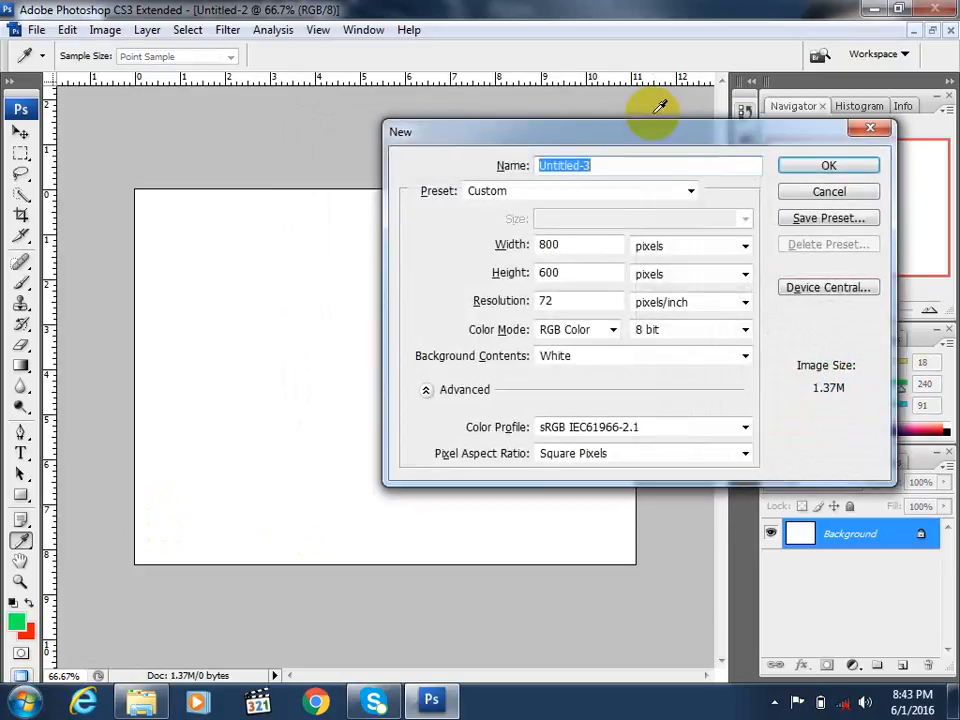
left_click(603, 357)
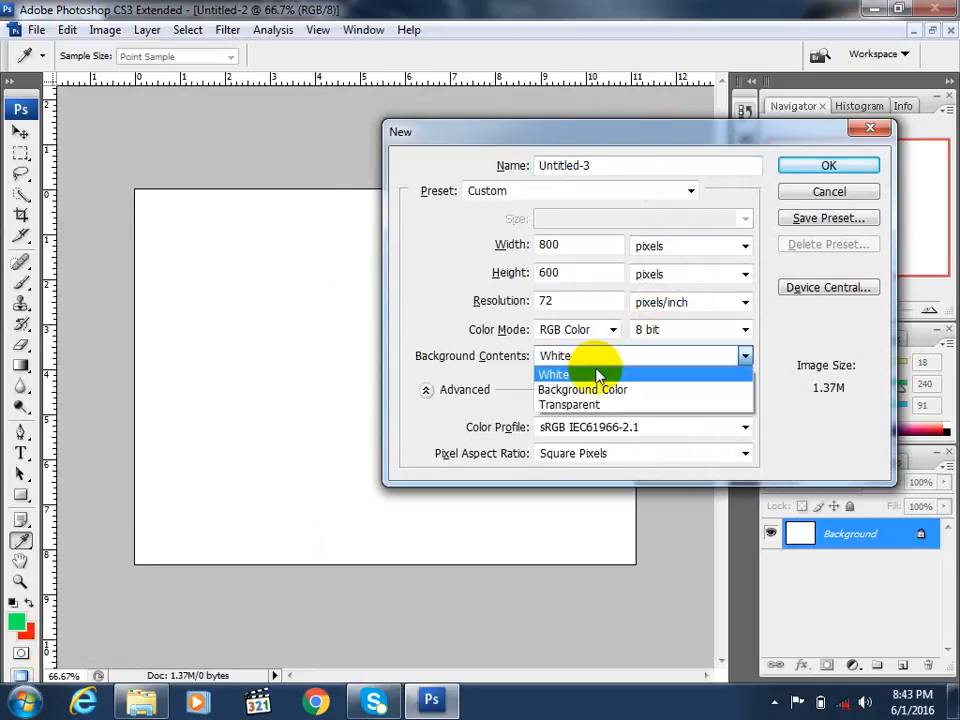
left_click(595, 391)
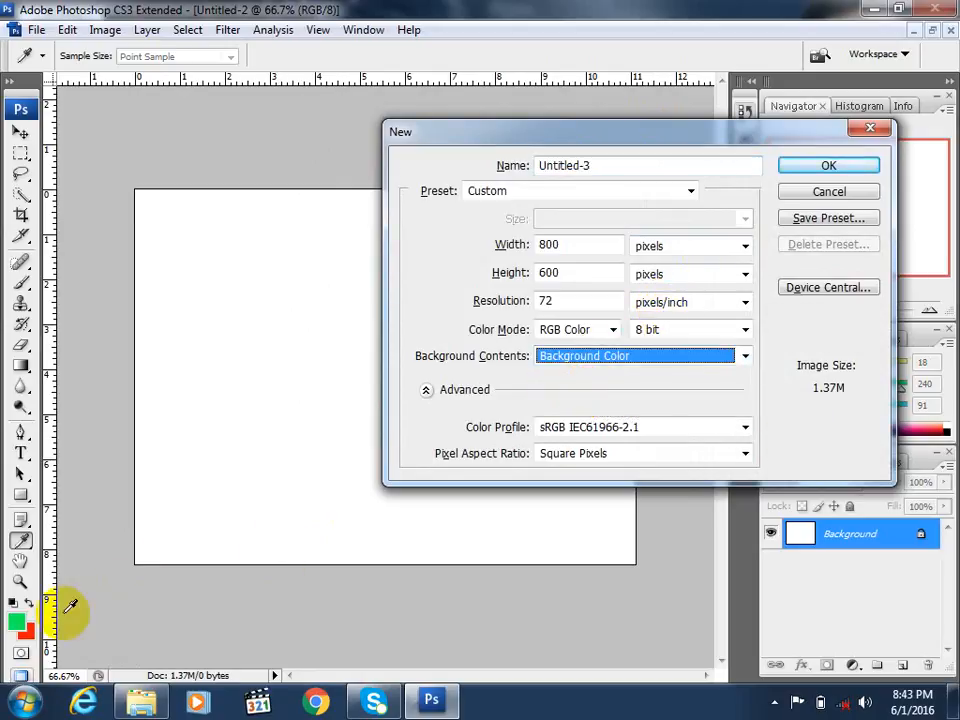
left_click(840, 166)
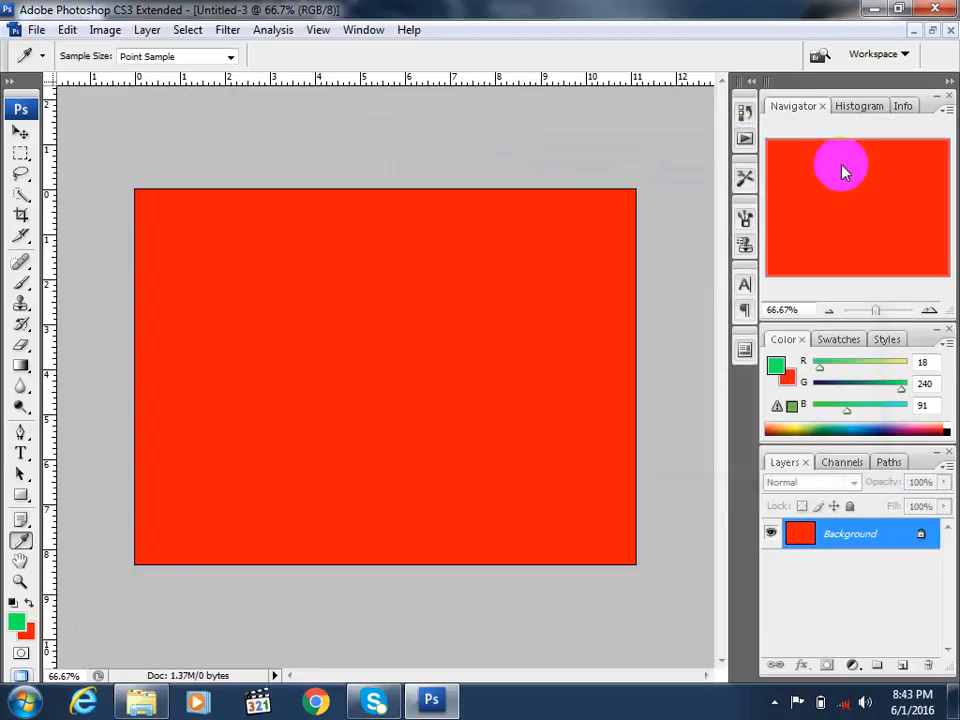
- Swap the colours so red is foreground and green is background, and create another 800 x 600 document using Background Color as contents
left_click(29, 602)
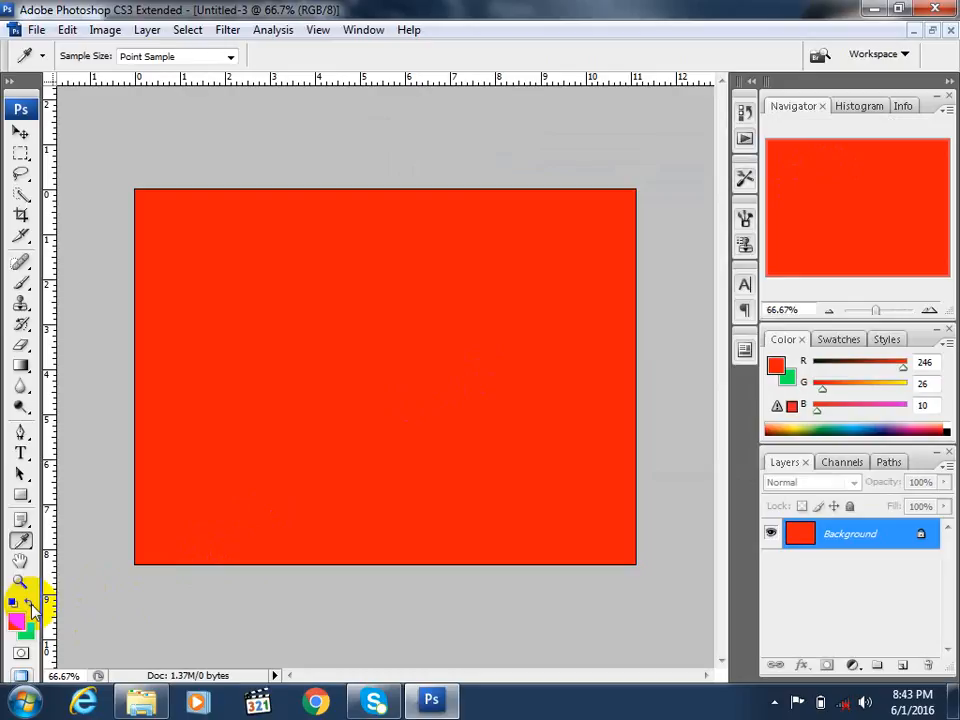
left_click(31, 603)
left_click(31, 603)
left_click(31, 603)
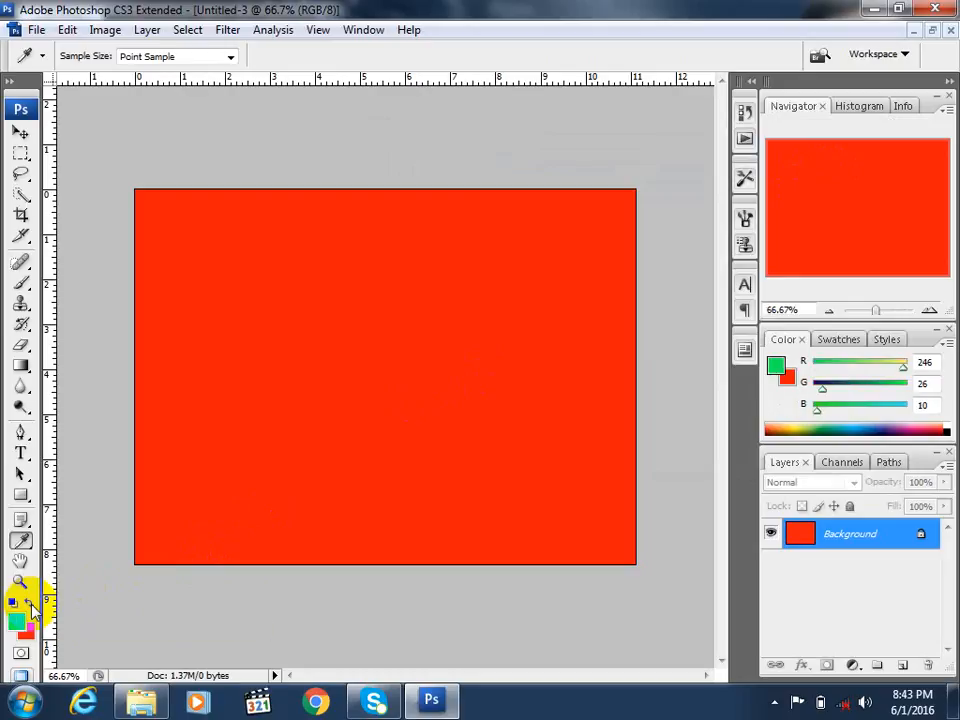
left_click(31, 603)
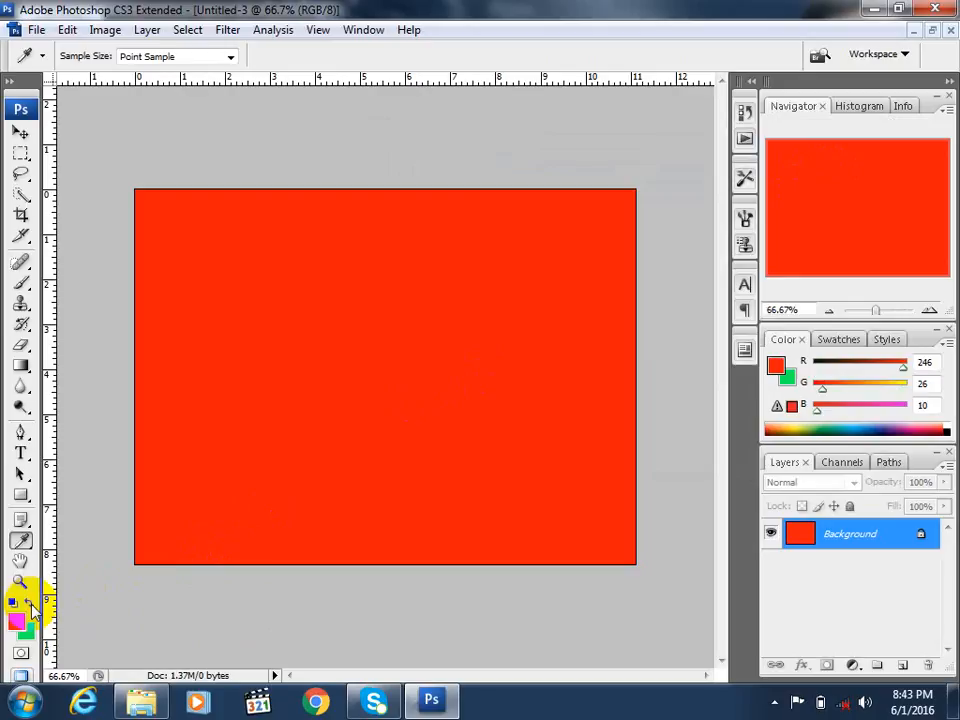
key("ctrl+n")
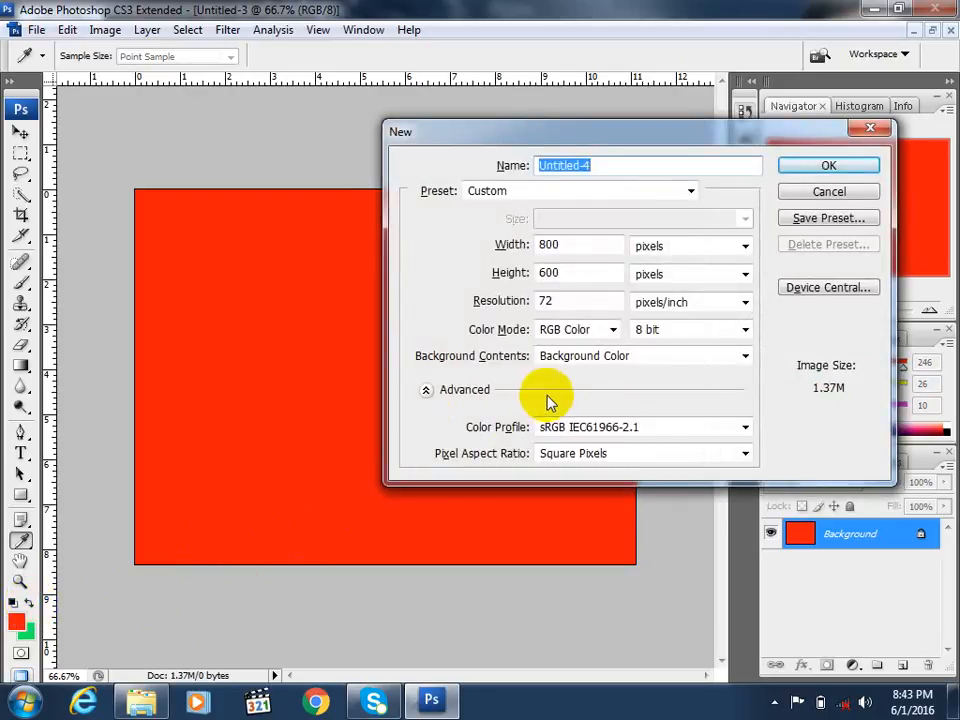
left_click(831, 162)
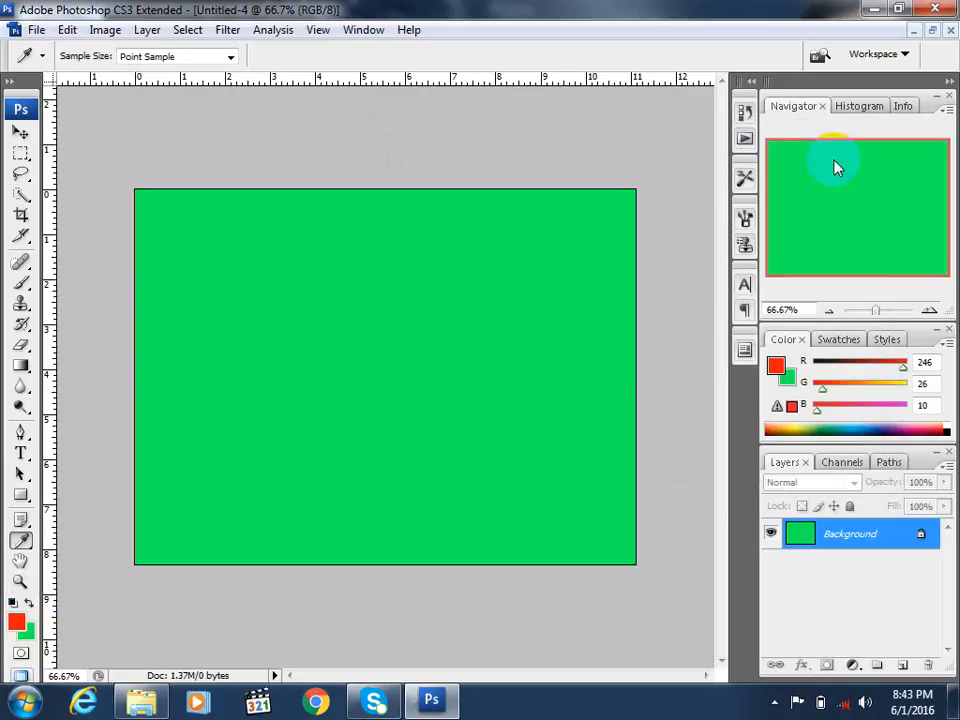
- Create a new 800 x 600 pixel document with its background contents set to Transparent
key("ctrl+n")
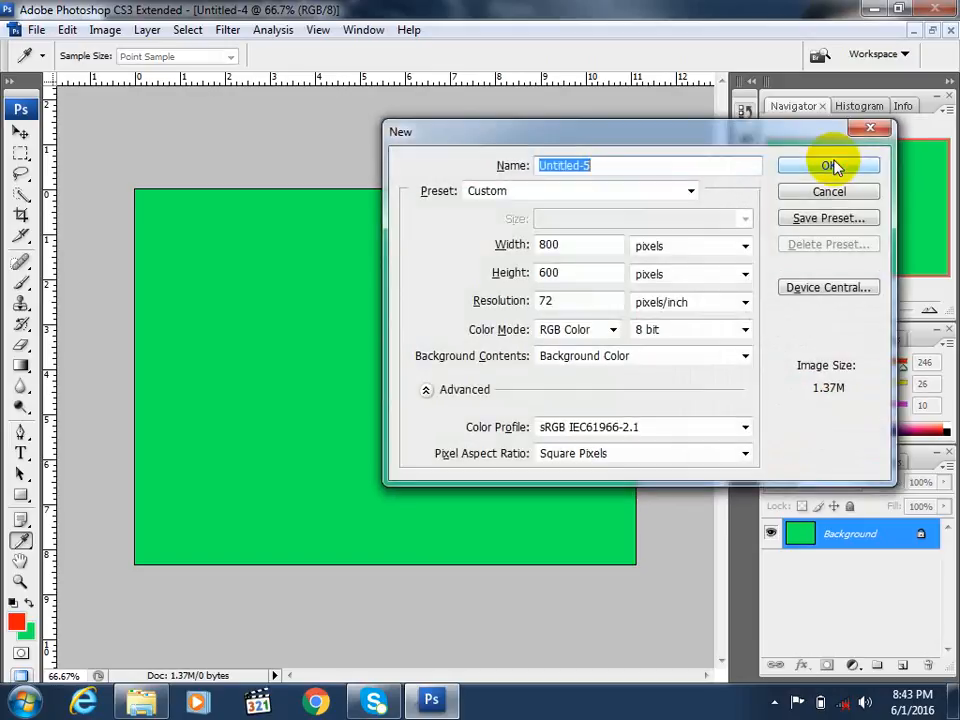
left_click(662, 355)
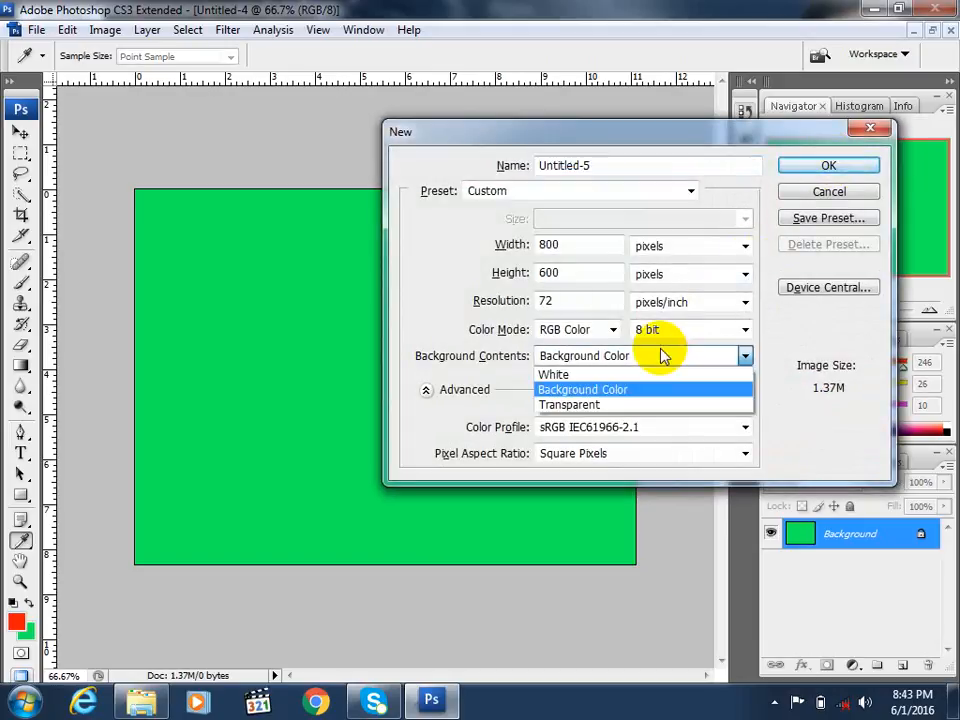
left_click(627, 405)
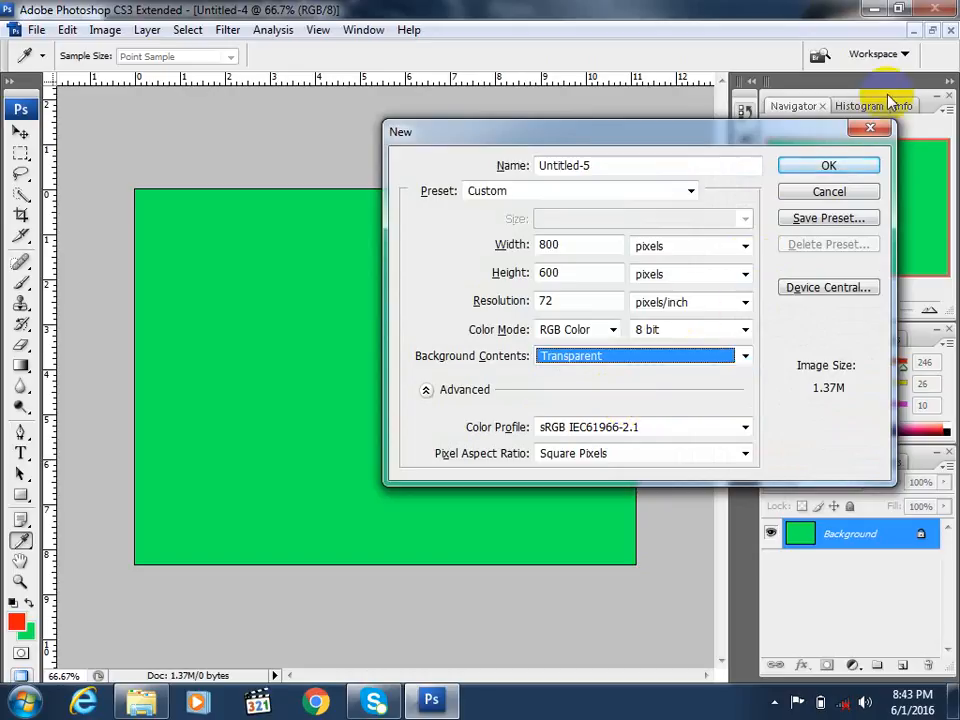
left_click(829, 167)
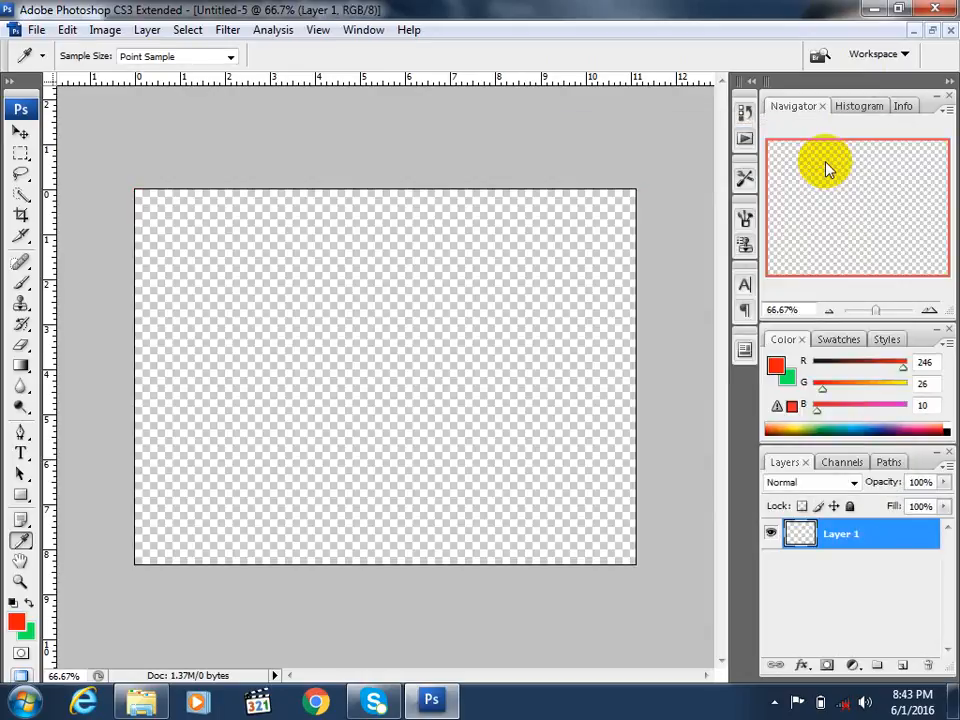
- Create a new 800 x 600 pixel document at 72 pixels/inch with its background contents set to White
key("ctrl+n")
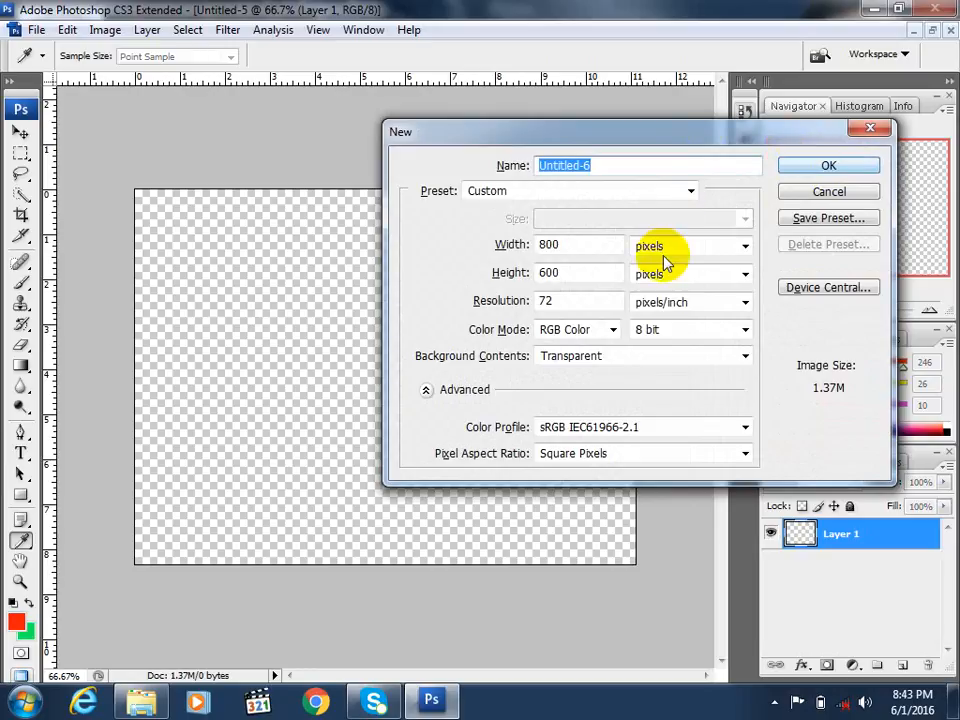
left_click(585, 356)
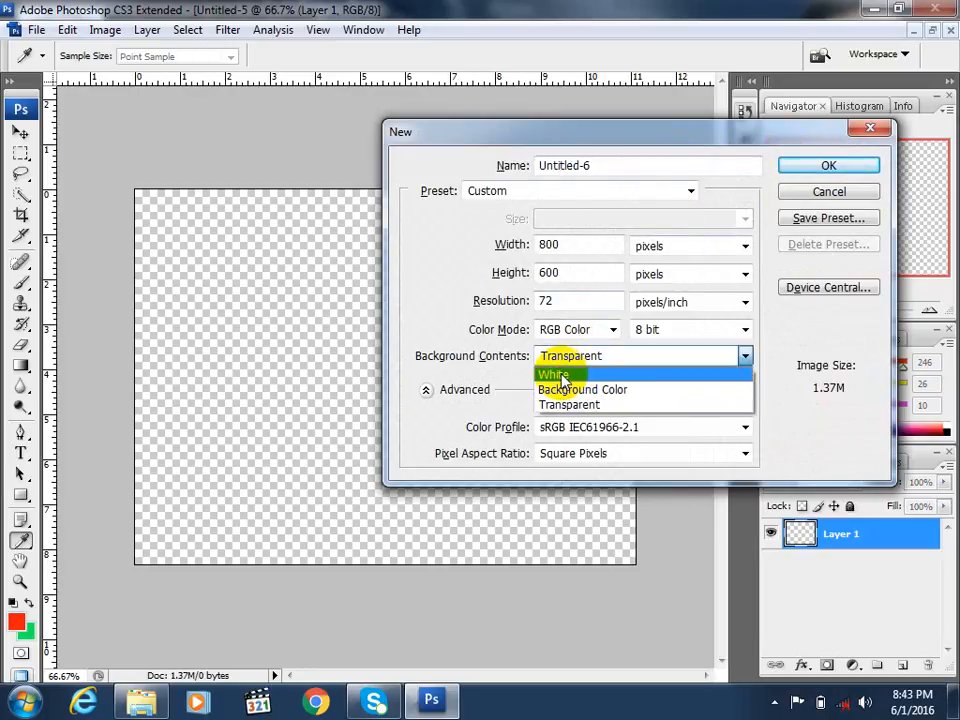
left_click(561, 378)
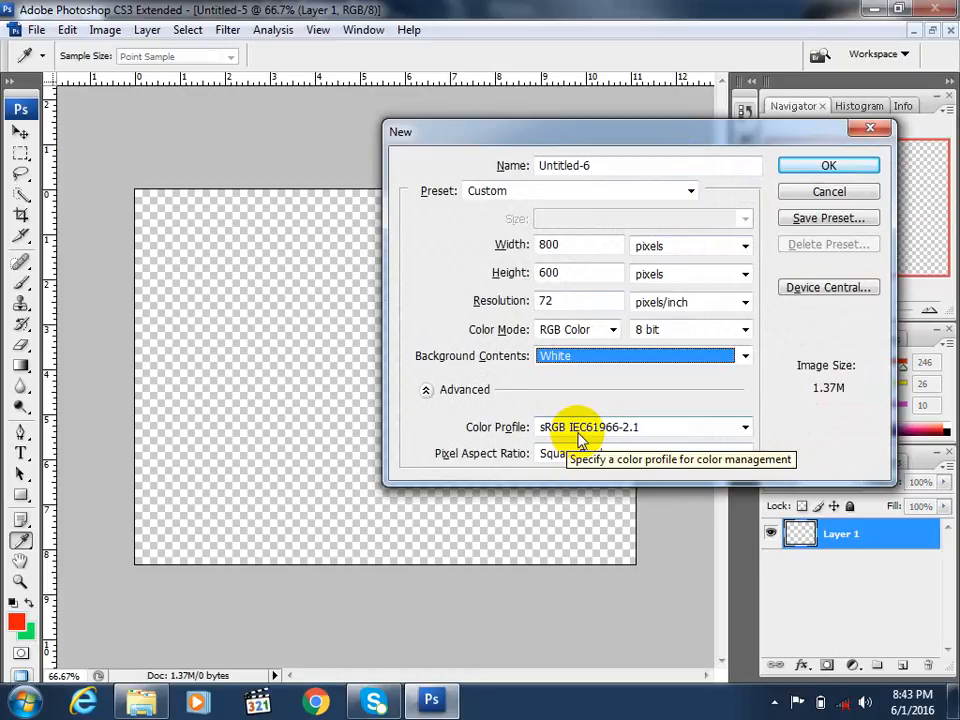
left_click(800, 175)
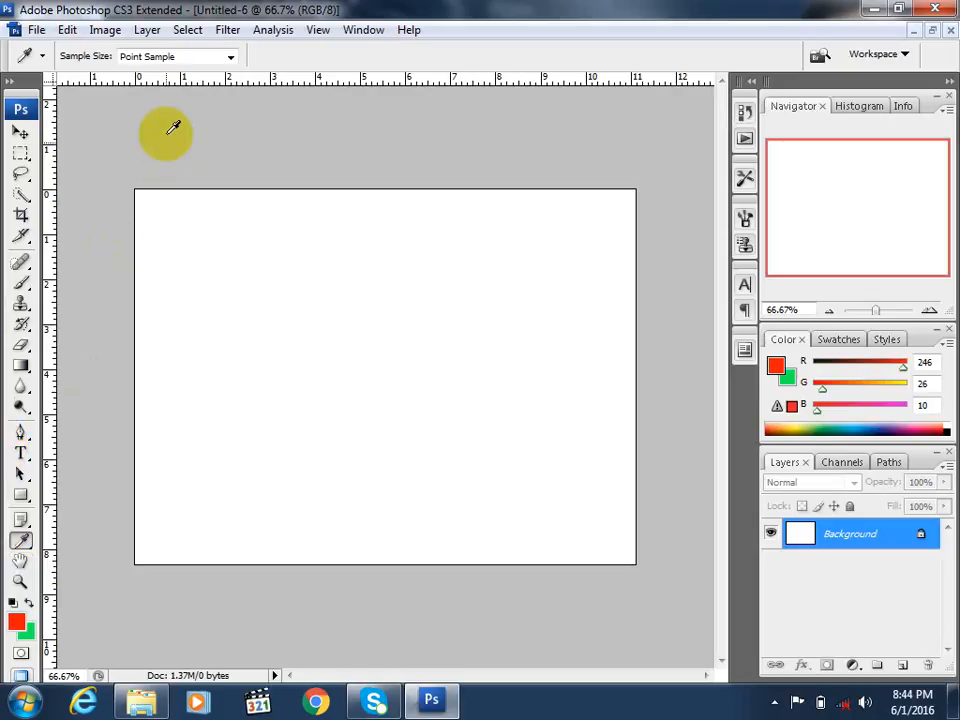
left_click(104, 30)
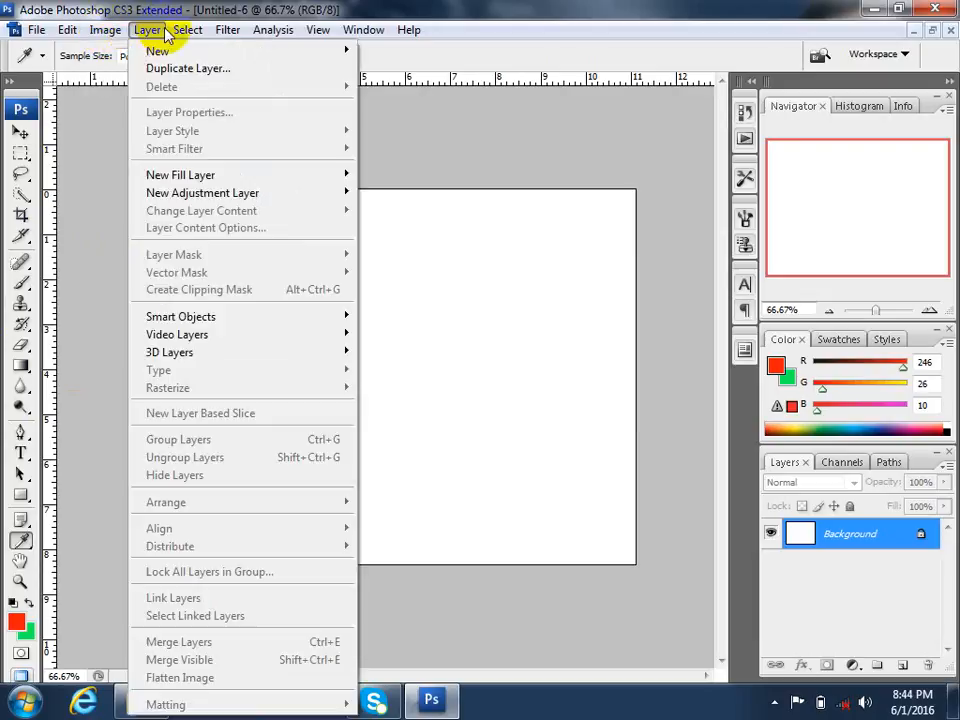
left_click(197, 8)
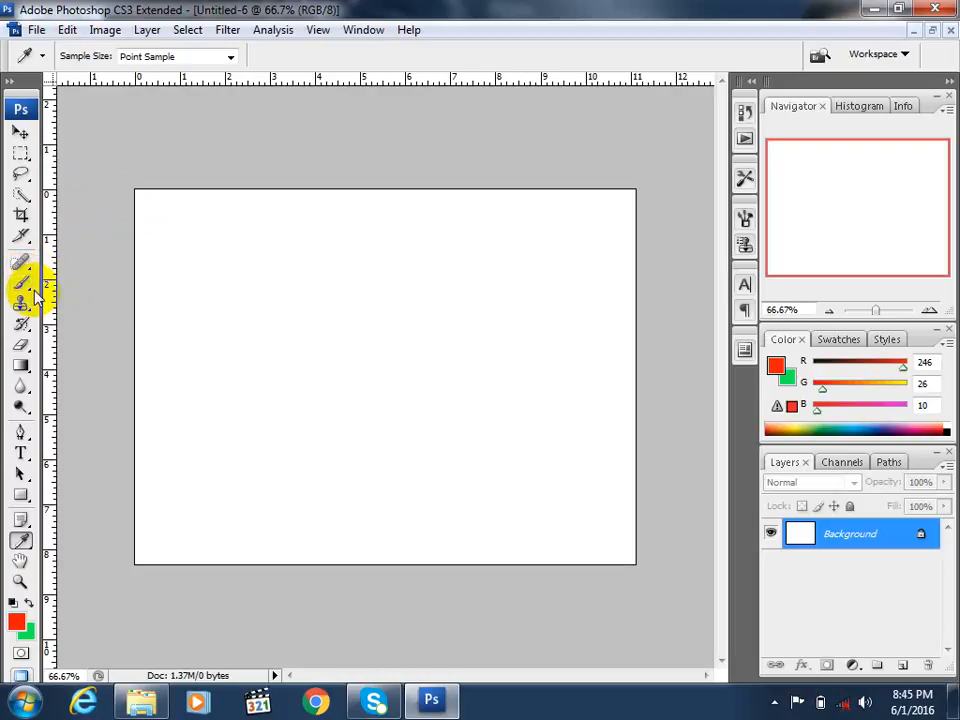
- Review the available marquee tools and select the Rectangular Marquee Tool
left_click(22, 156)
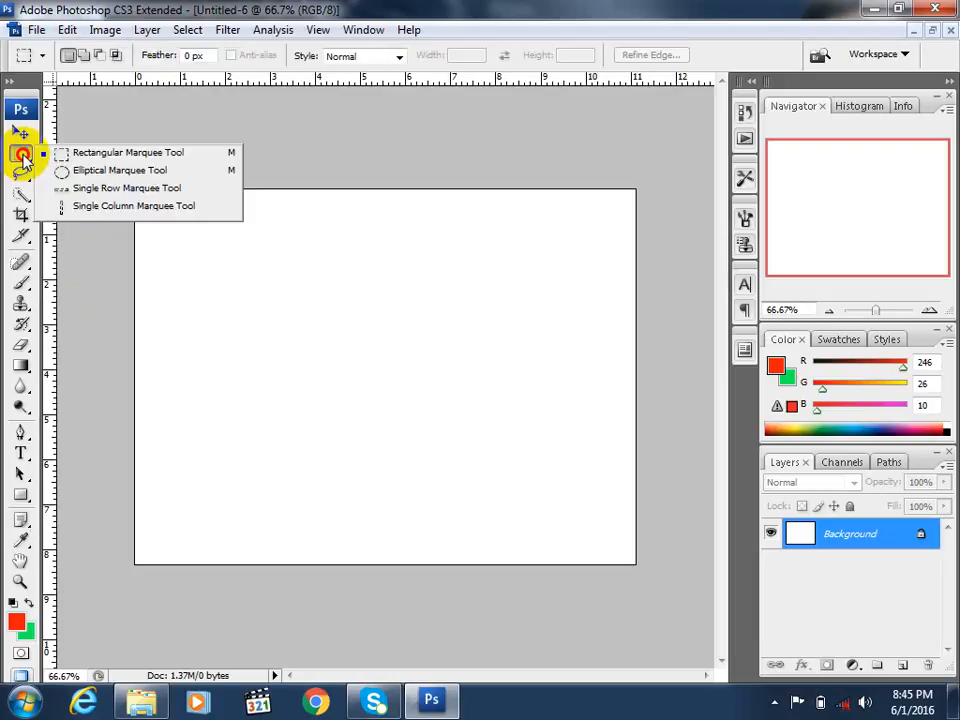
left_click(16, 152)
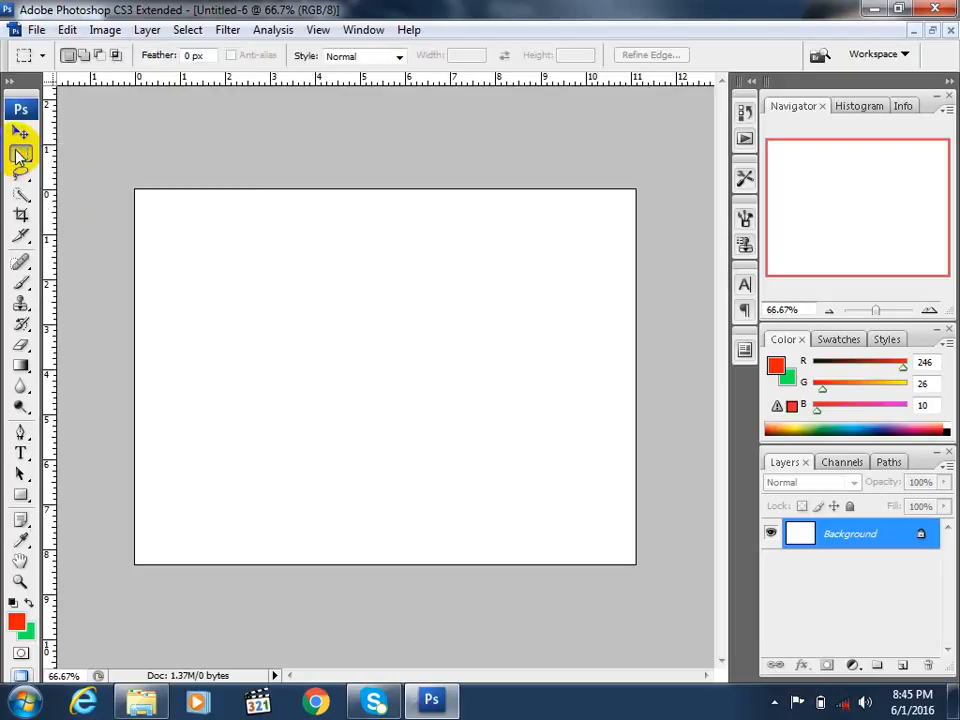
left_click(18, 154)
left_click(22, 155)
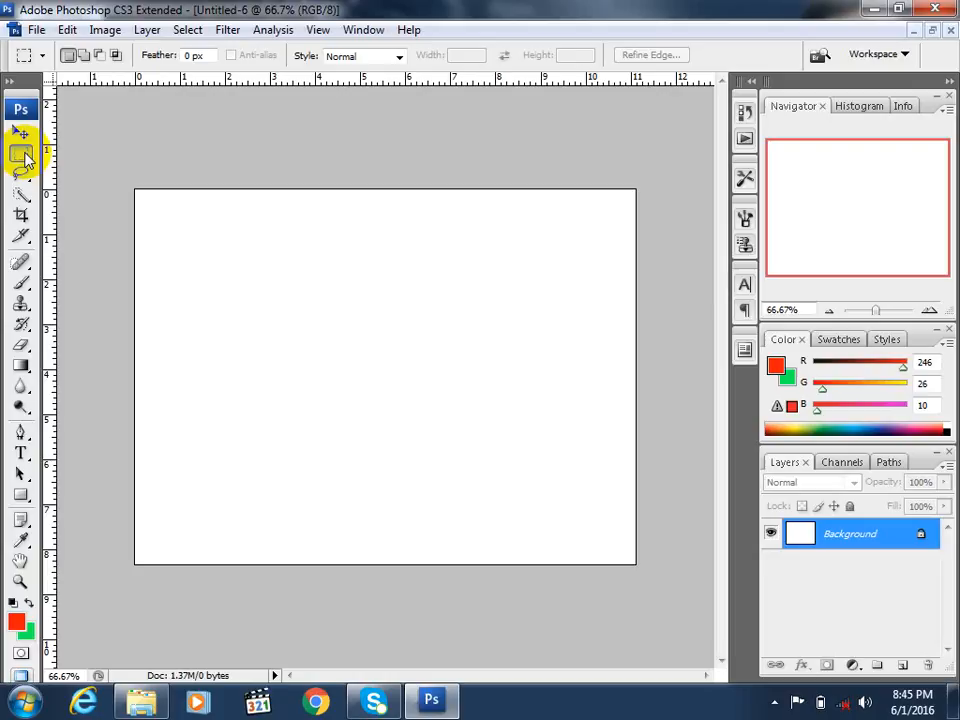
left_click_drag(24, 155, 66, 156)
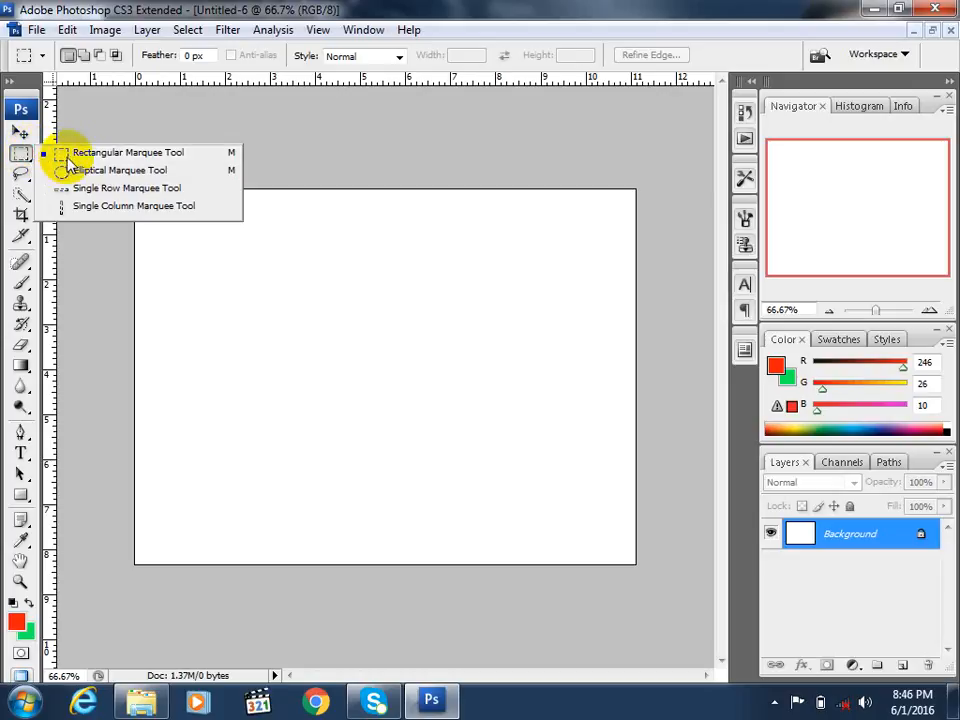
left_click(66, 155)
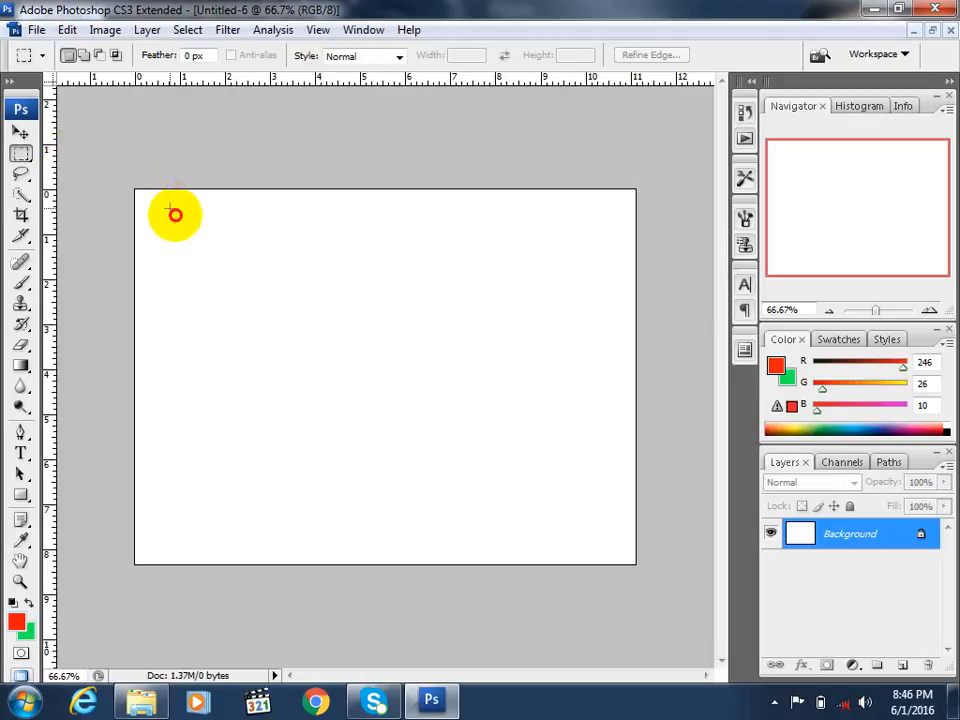
- Draw a rectangular selection over the upper-left part of the white canvas and deselect it
left_click_drag(170, 210, 463, 463)
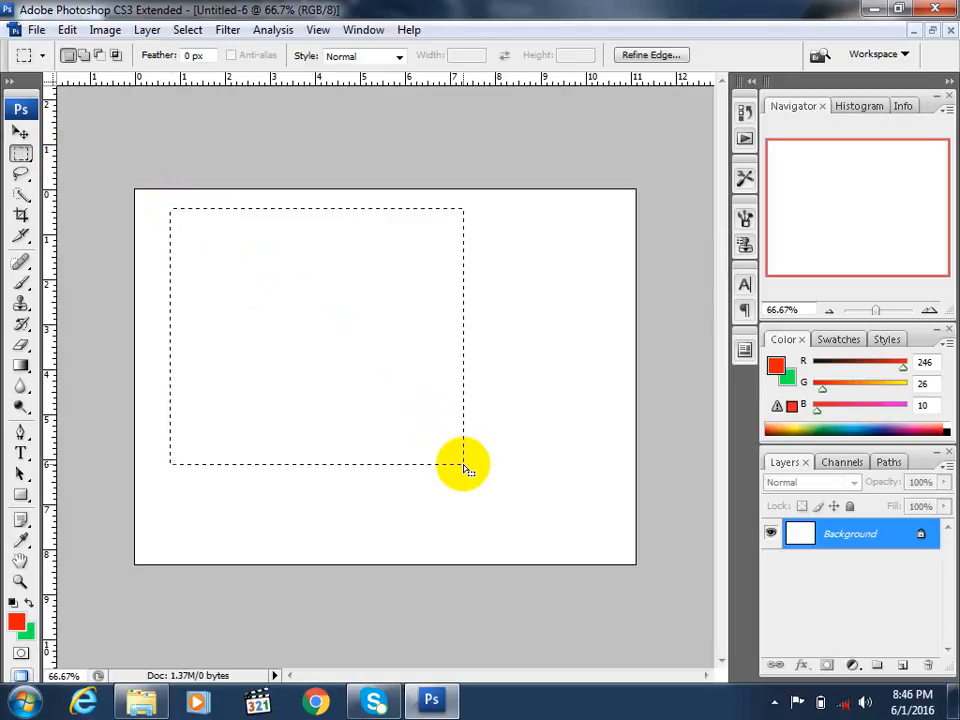
key("ctrl+d")
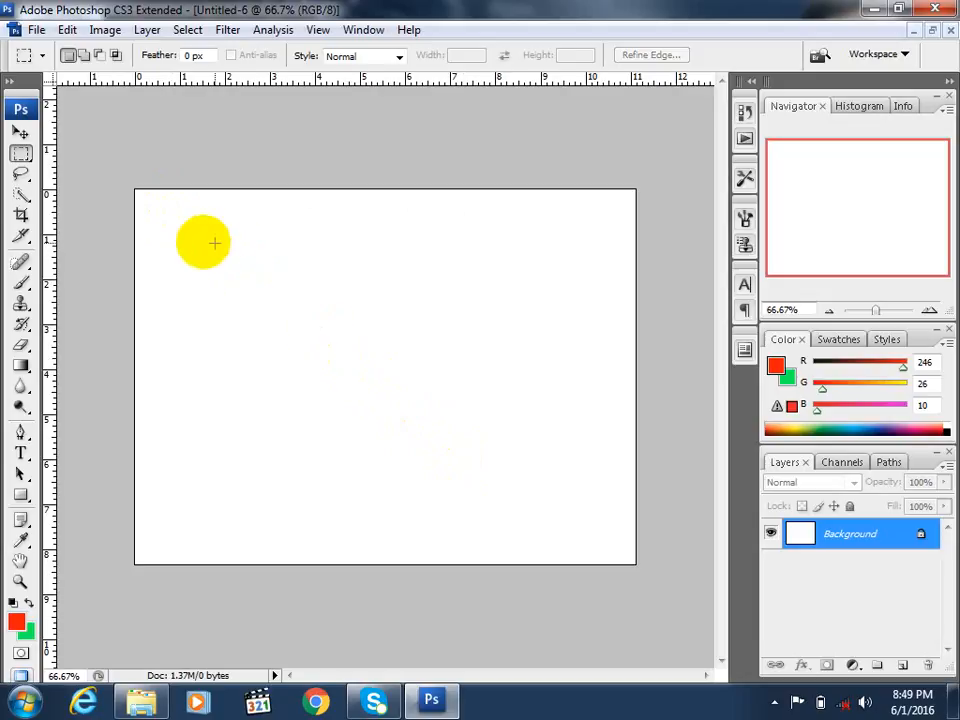
- Draw a rectangular selection about 5.8 by 5.4 inches and fill it with the red foreground, the green background, and red again
left_click(23, 156)
left_click(59, 157)
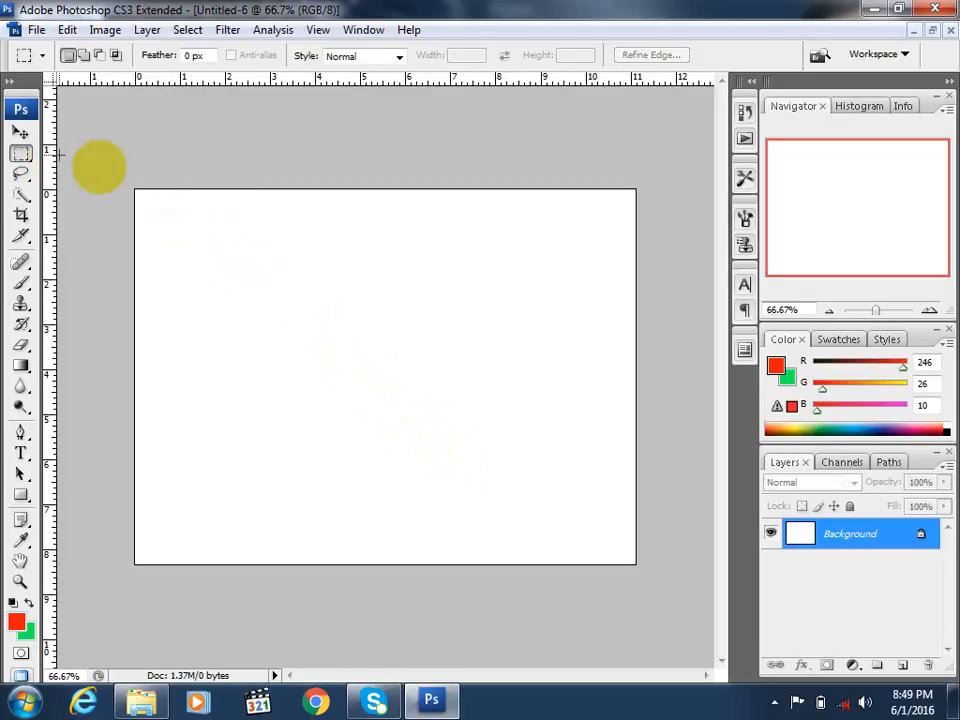
left_click_drag(173, 216, 439, 462)
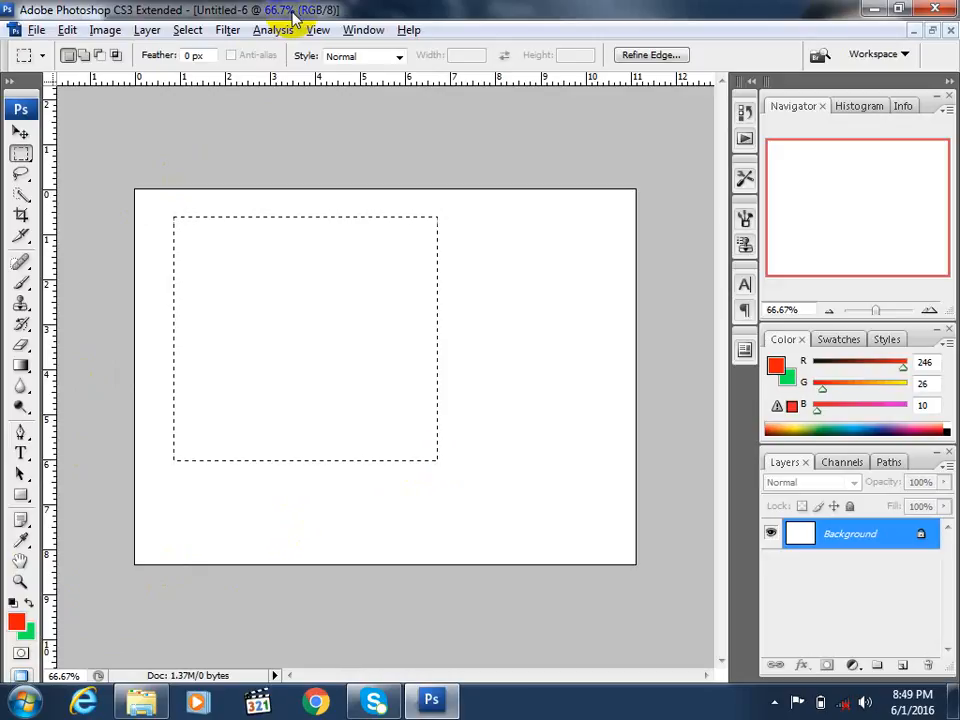
key("alt+BackSpace")
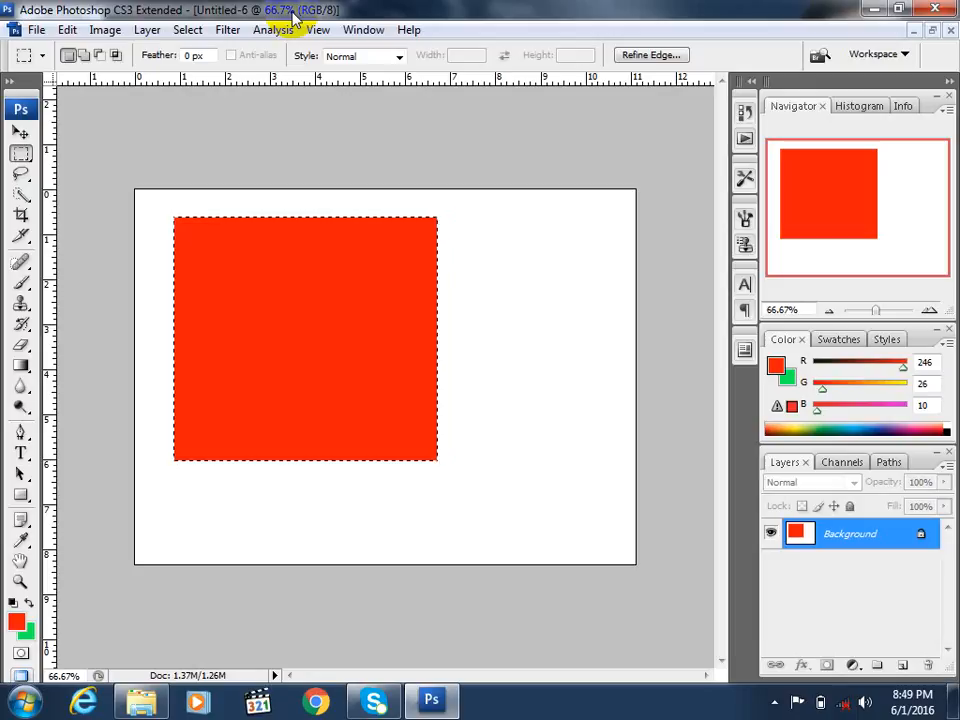
key("ctrl+BackSpace")
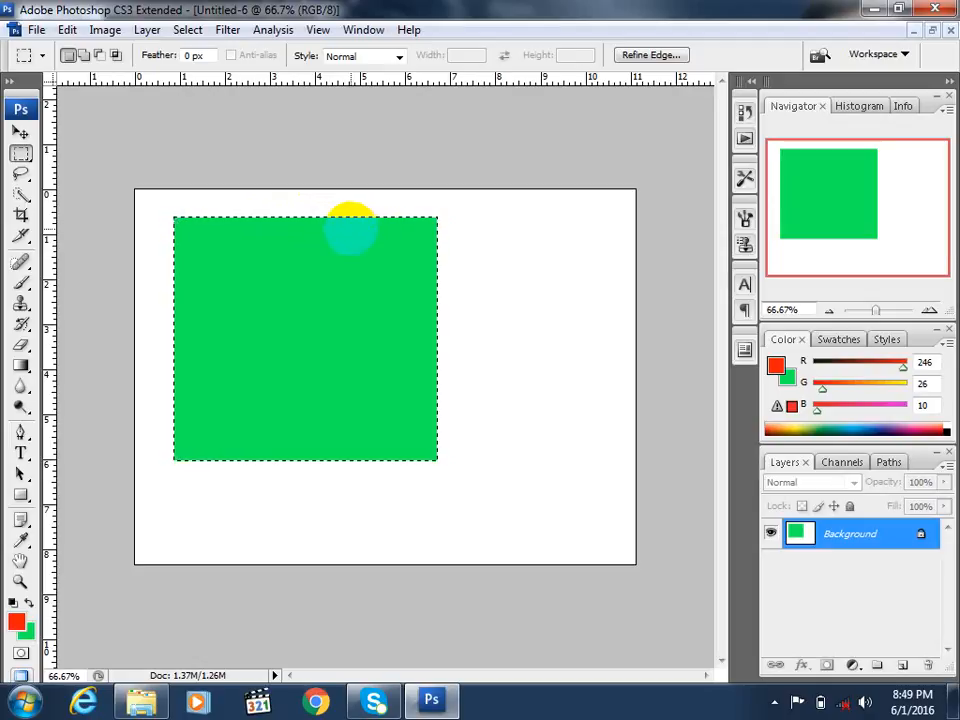
key("ctrl+d")
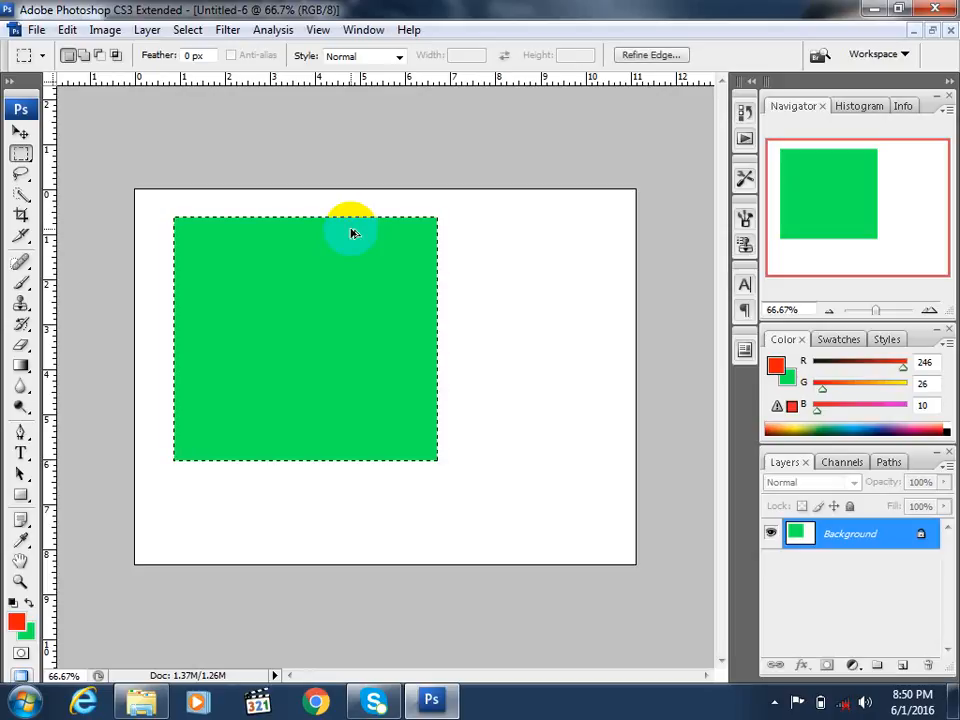
key("alt+BackSpace")
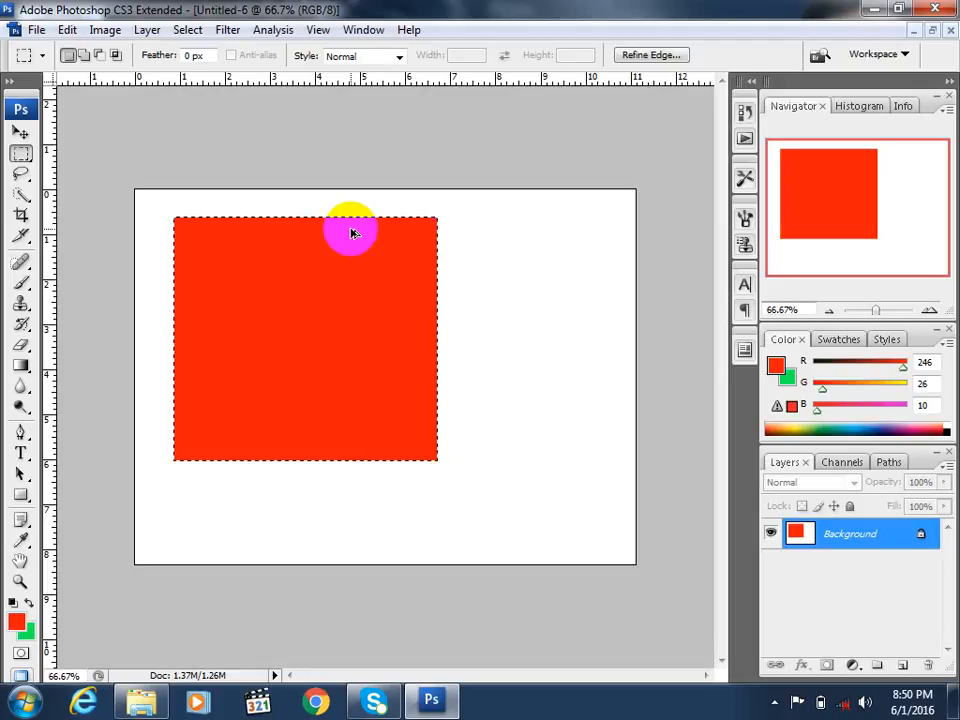
- Undo the fills, clear the rectangular selection, and look up the Step Backward command among the editing commands
key("ctrl+alt+z")
key("ctrl+alt+z")
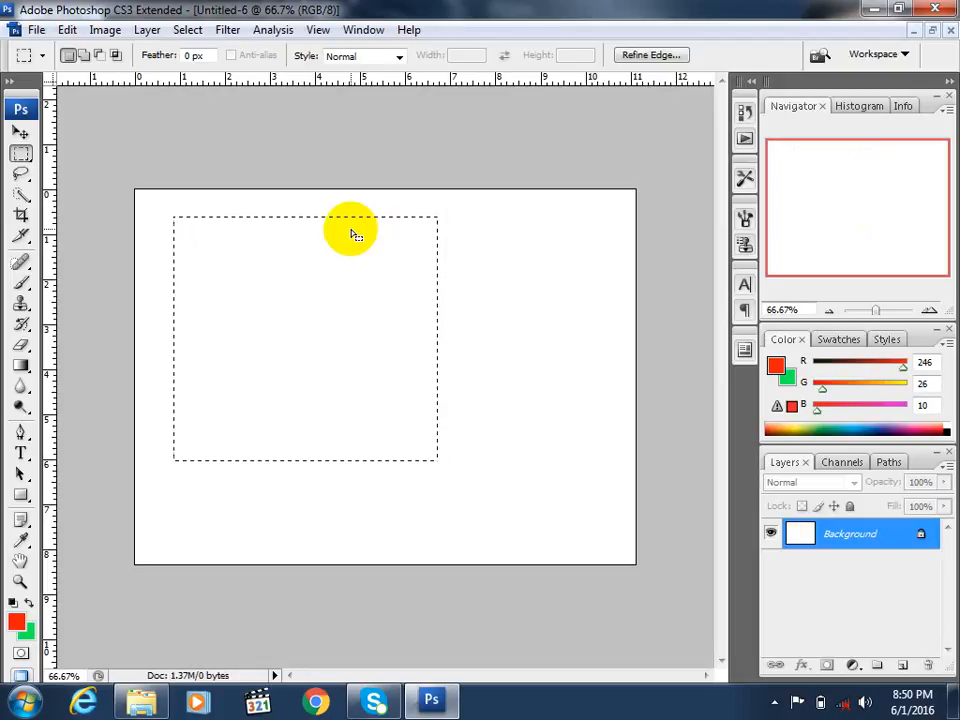
key("ctrl+d")
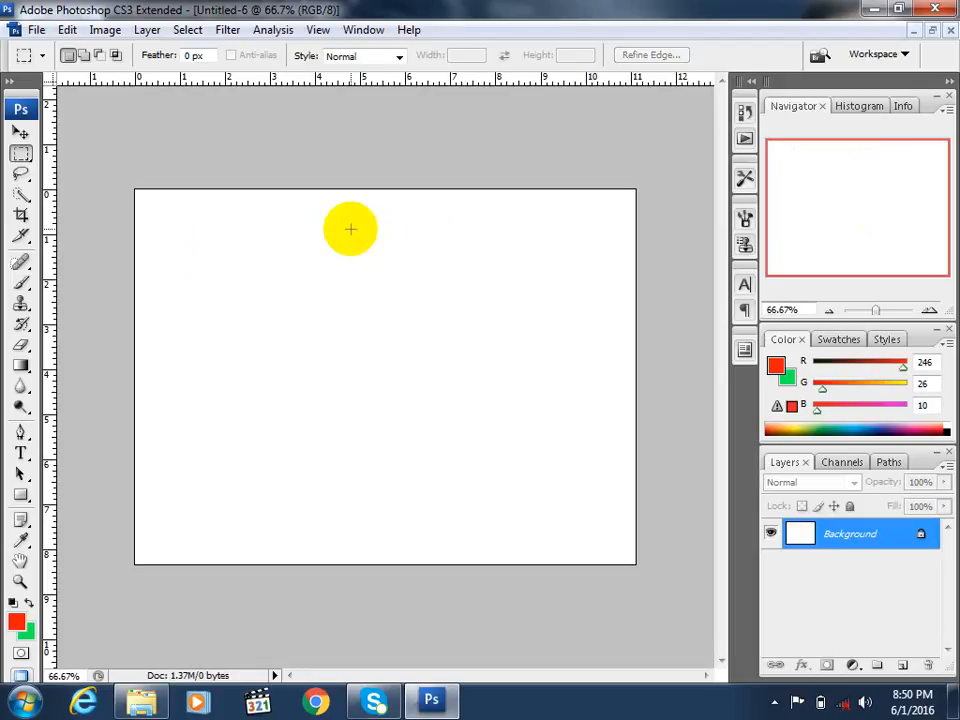
left_click(67, 29)
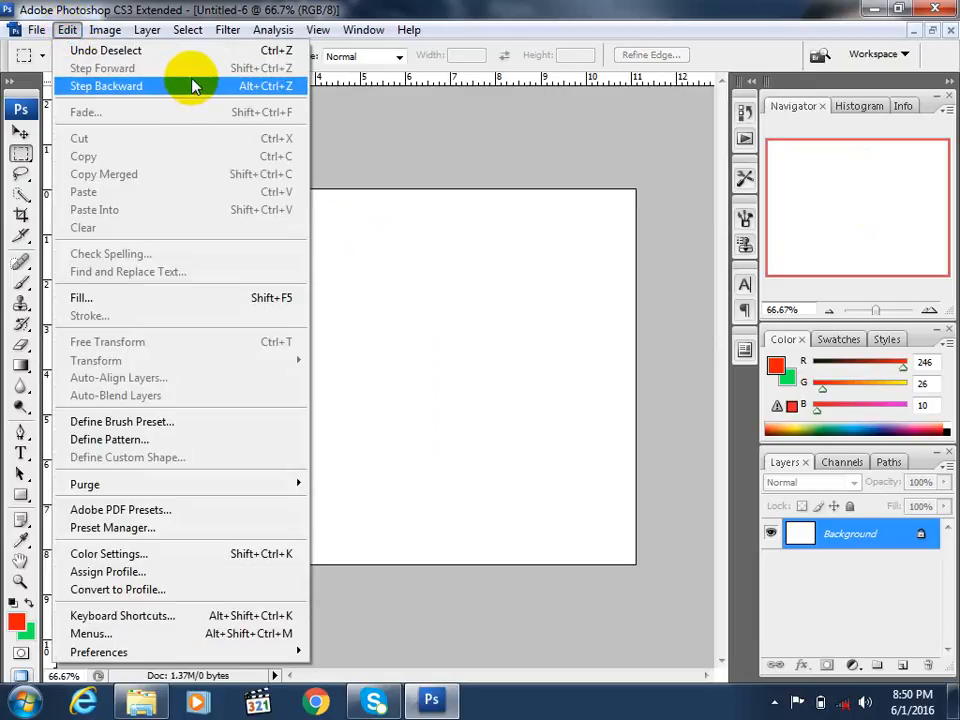
left_click(268, 9)
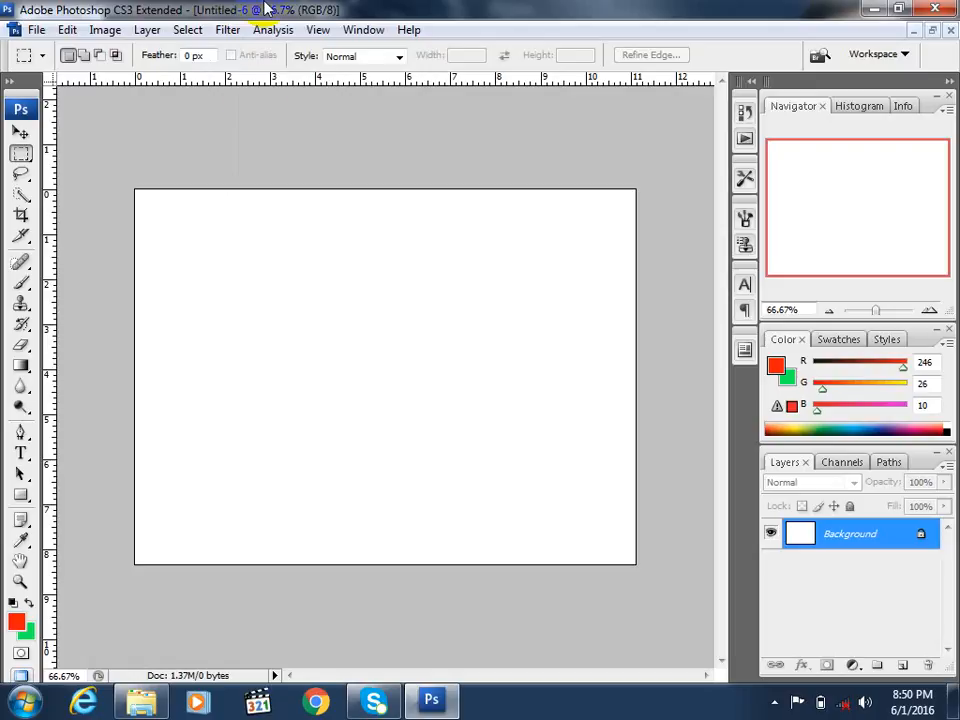
- Use the Rectangular Marquee Tool to draw an unconstrained selection across the upper canvas, and clear it
right_click(21, 154)
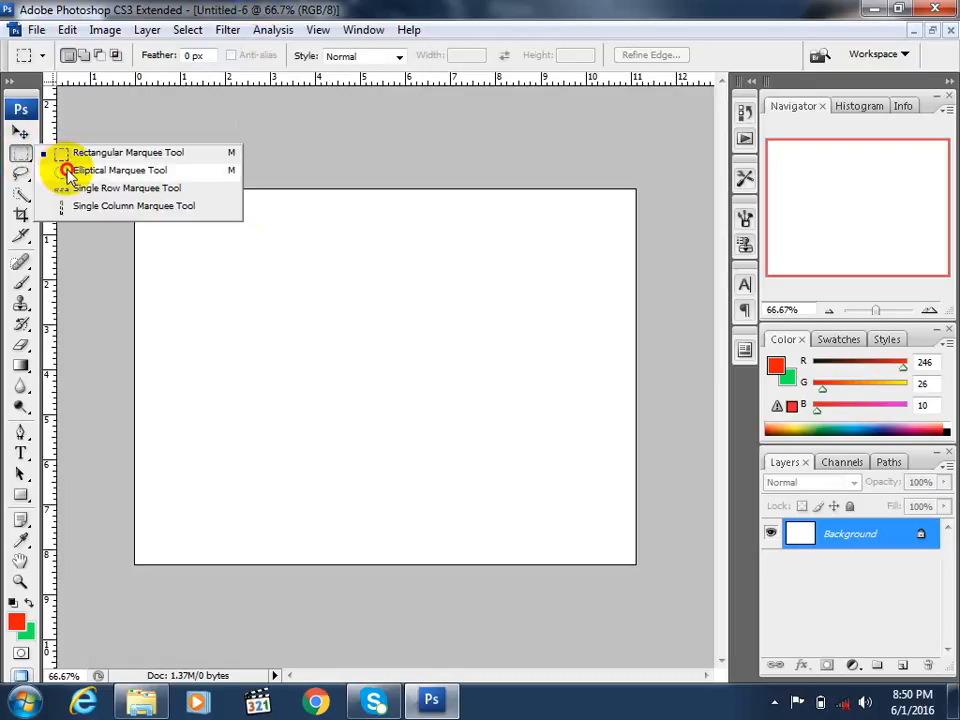
left_click(66, 154)
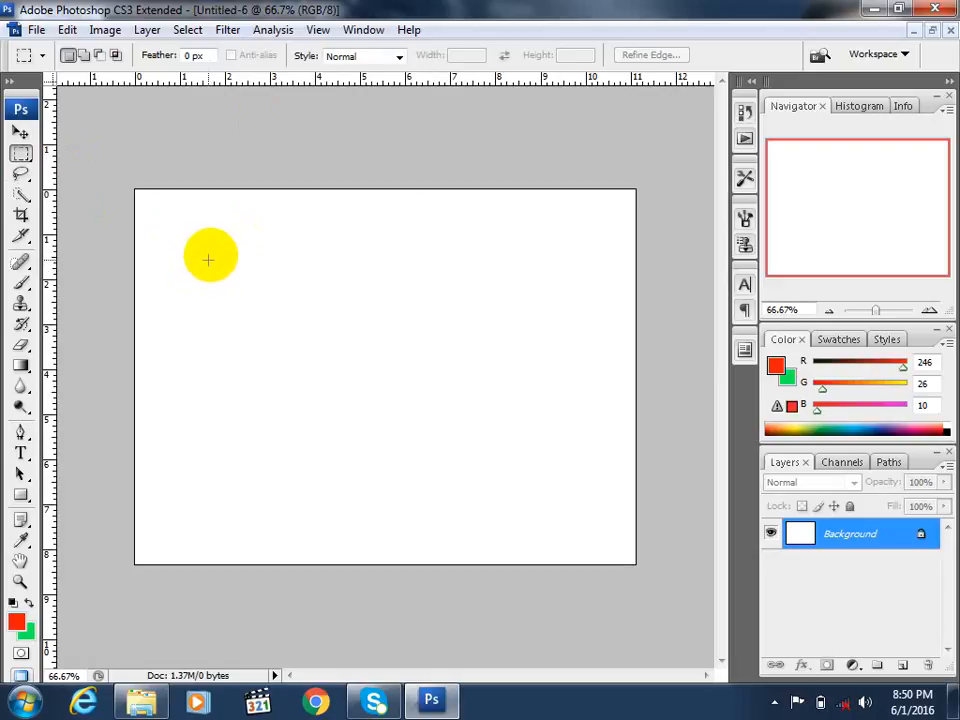
left_click_drag(189, 224, 583, 276)
left_click(582, 276)
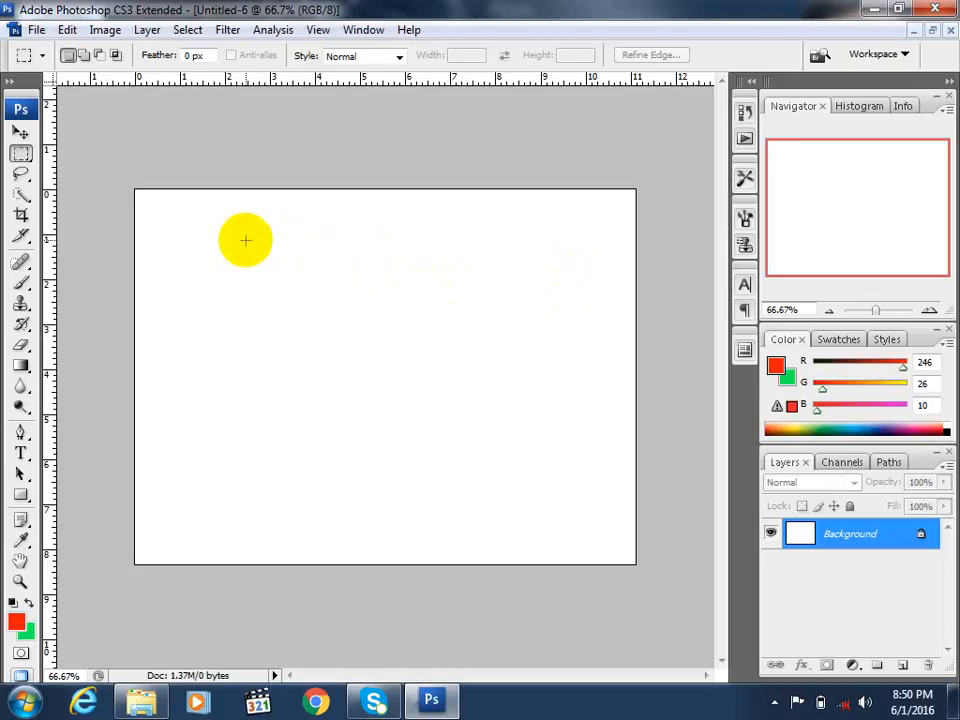
- Draw a perfectly square selection about 3.2 inches wide, fill it with the red foreground colour, and deselect it
left_click_drag(245, 240, 340, 335)
mouse_move(475, 332)
left_mouse_down()
mouse_move(602, 287)
mouse_move(605, 381)
left_mouse_up()
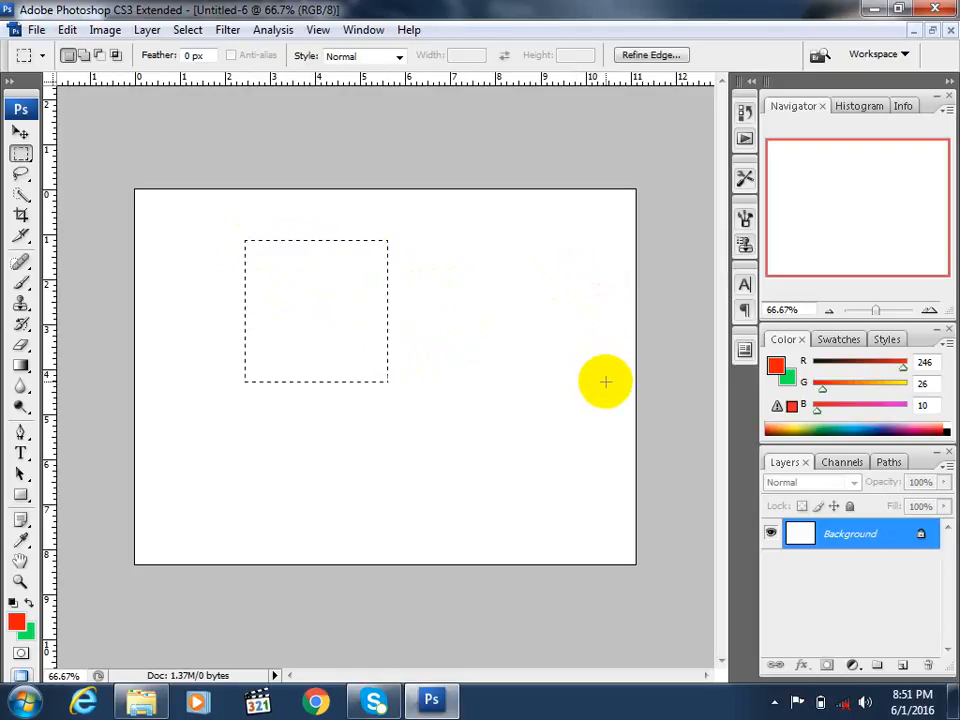
key("alt+BackSpace")
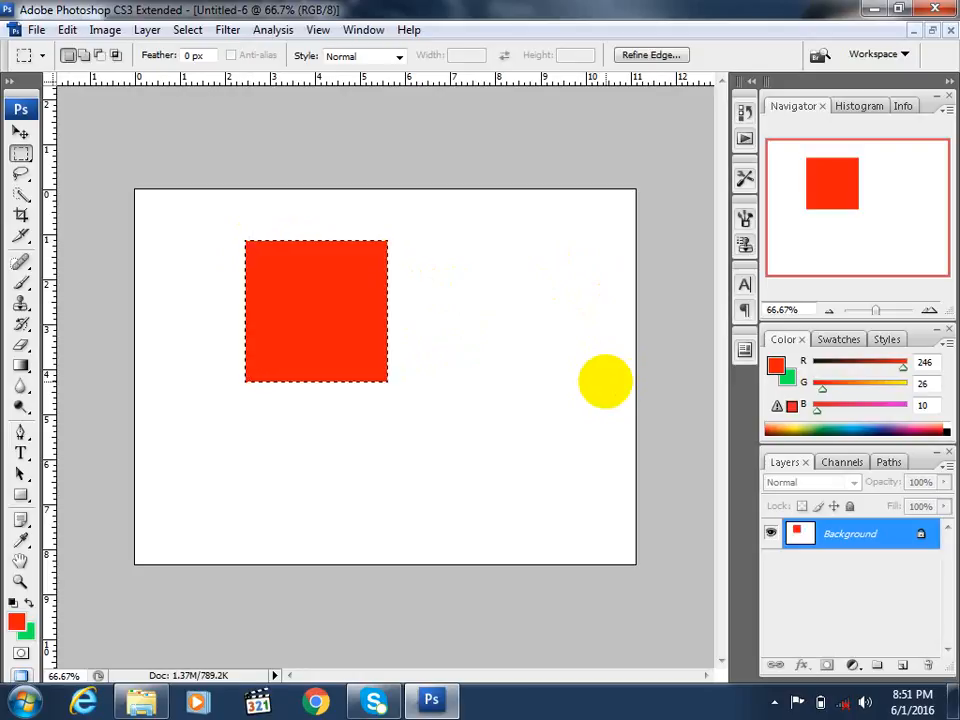
key("ctrl+d")
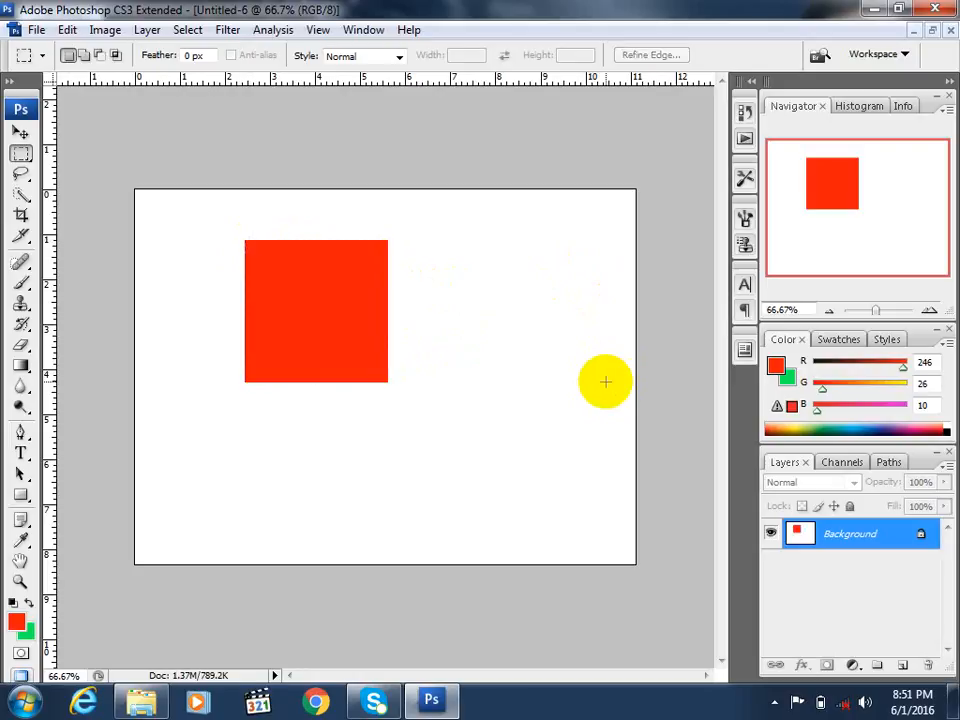
- Undo the red fill of the square and clear its selection
key("ctrl+shift+d")
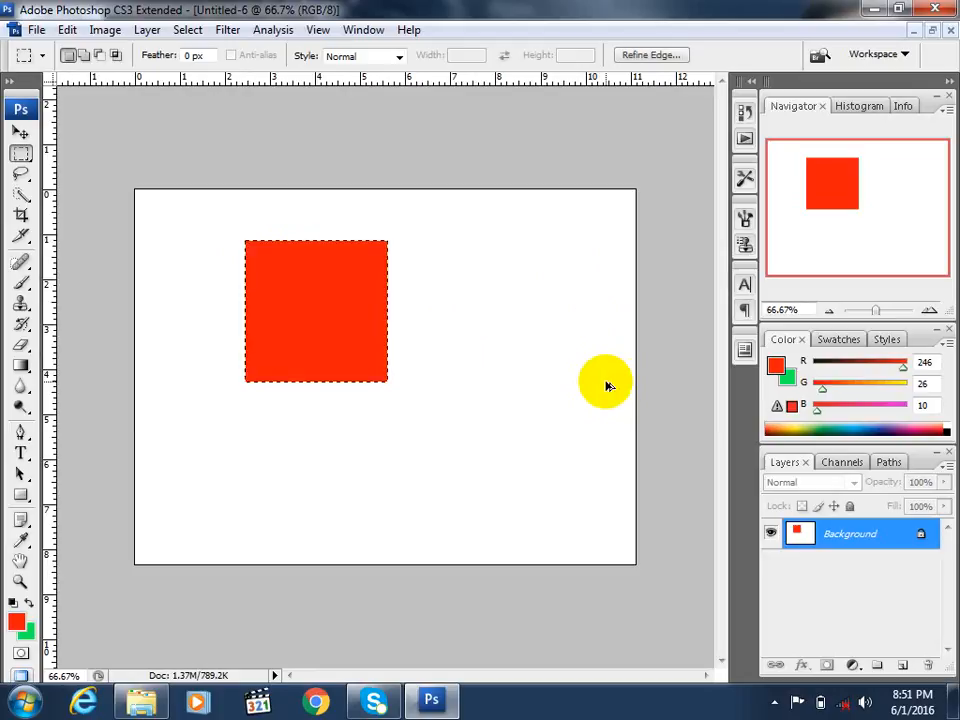
key("Delete")
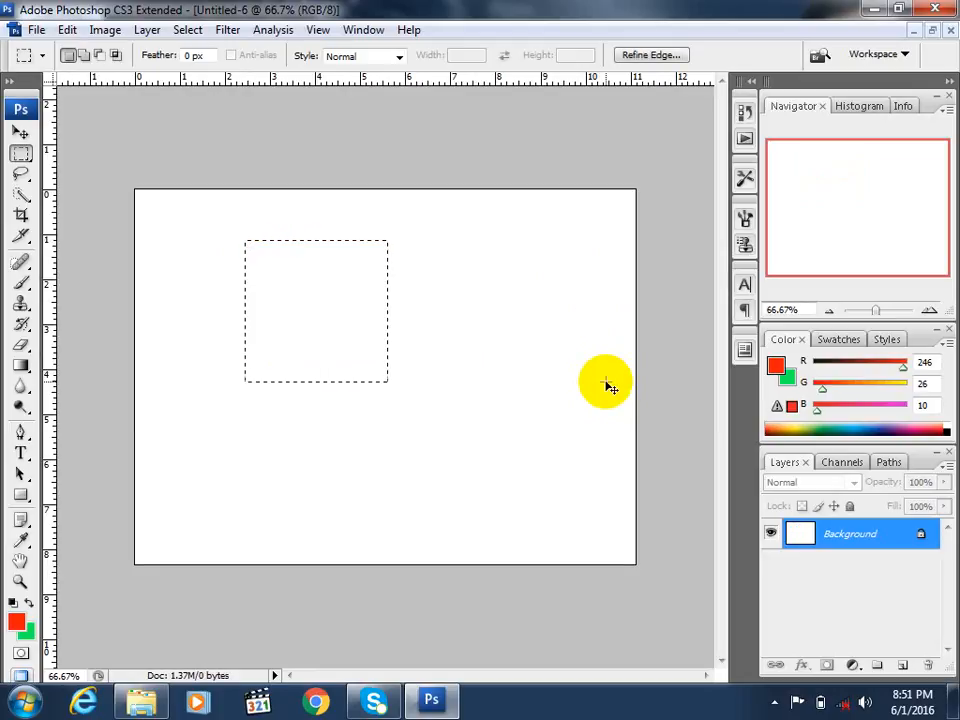
key("ctrl+d")
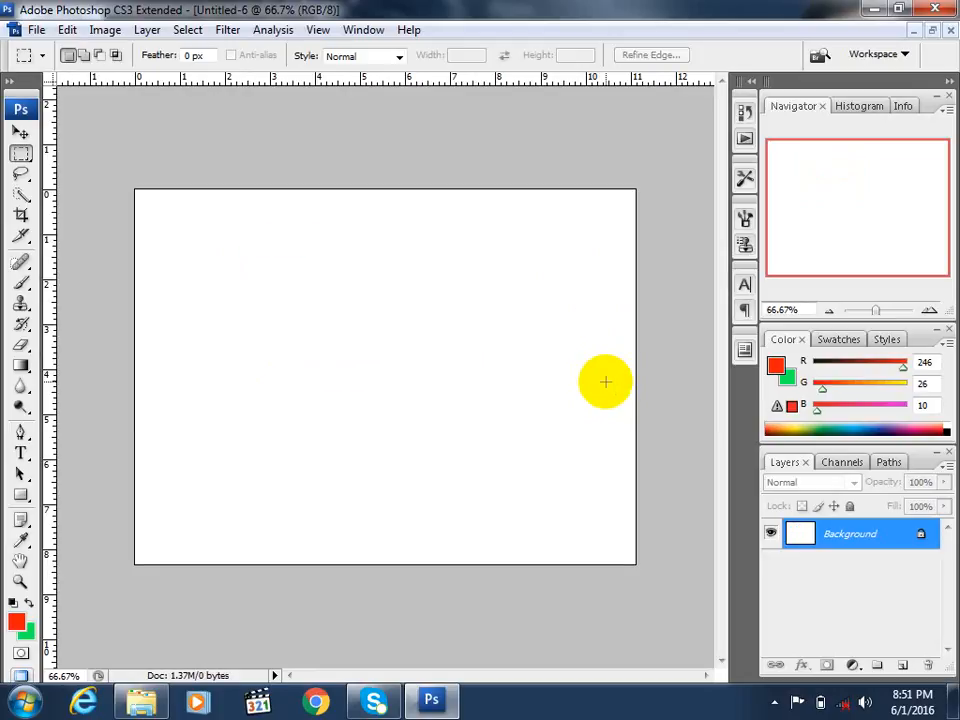
- Use the Elliptical Marquee Tool to select a wide ellipse about 8.6 by 2.9 inches, fill it with the red foreground, and deselect
left_click_drag(21, 154, 137, 177)
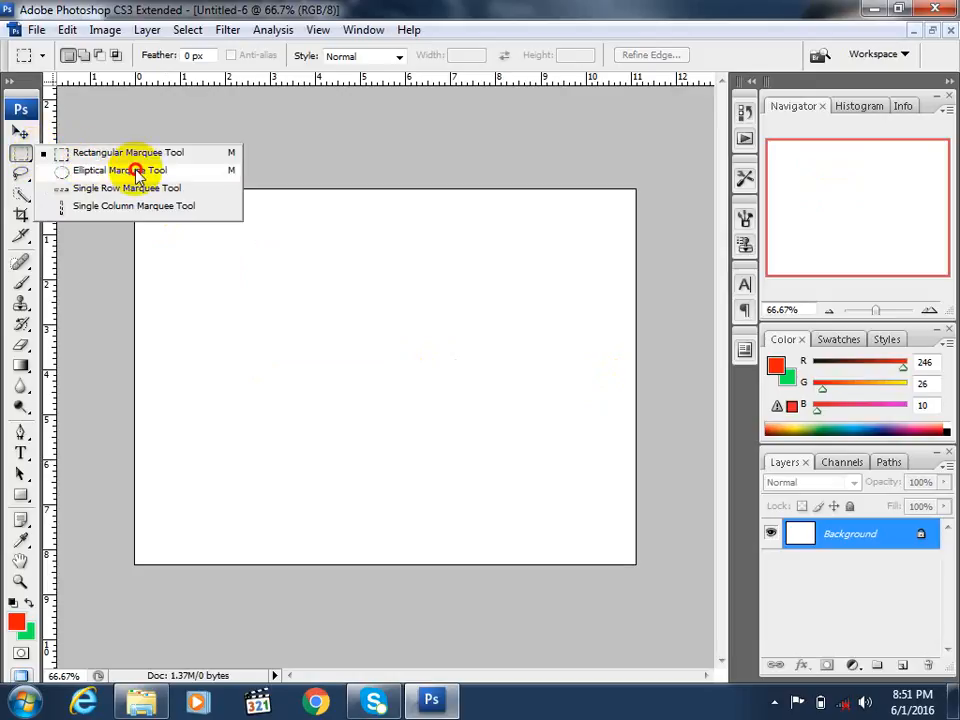
left_click_drag(137, 176, 137, 174)
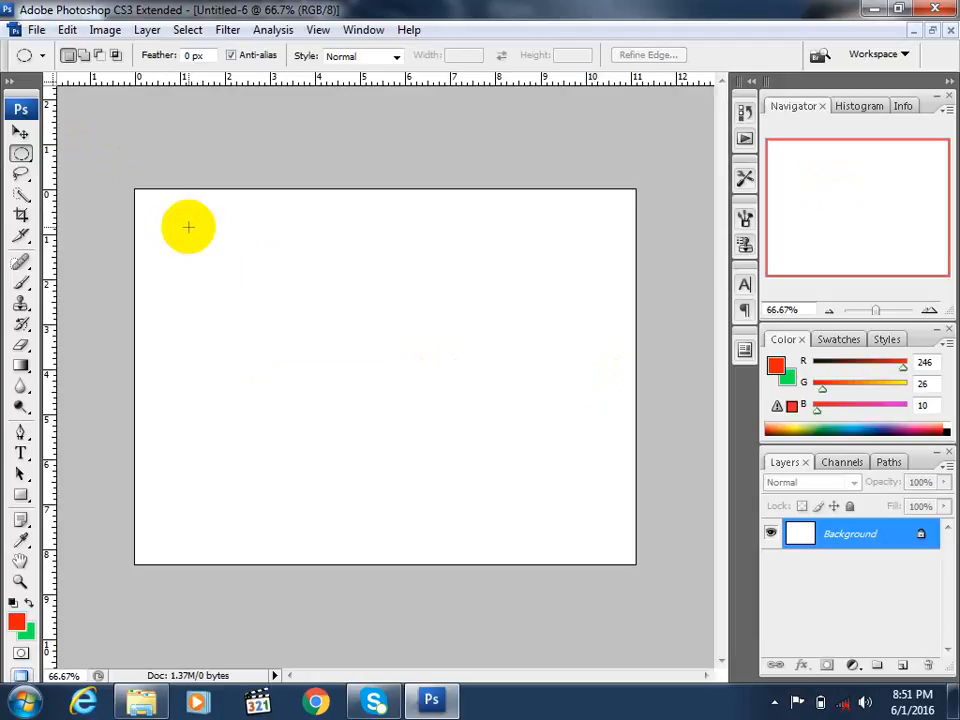
left_click_drag(188, 227, 285, 316)
left_click_drag(470, 340, 574, 354)
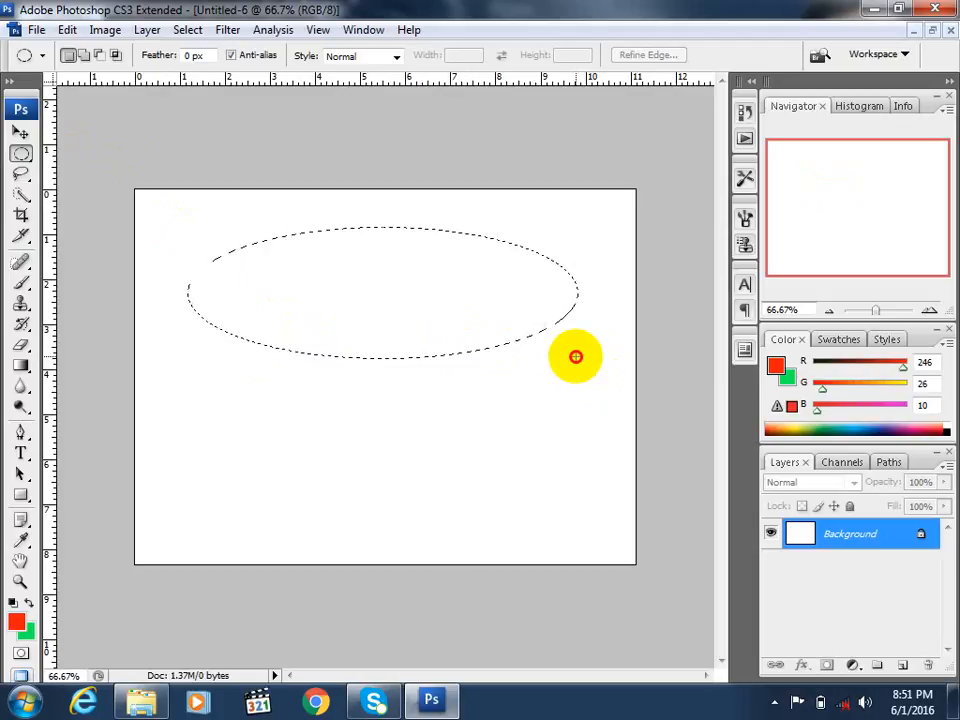
left_click_drag(575, 356, 575, 356)
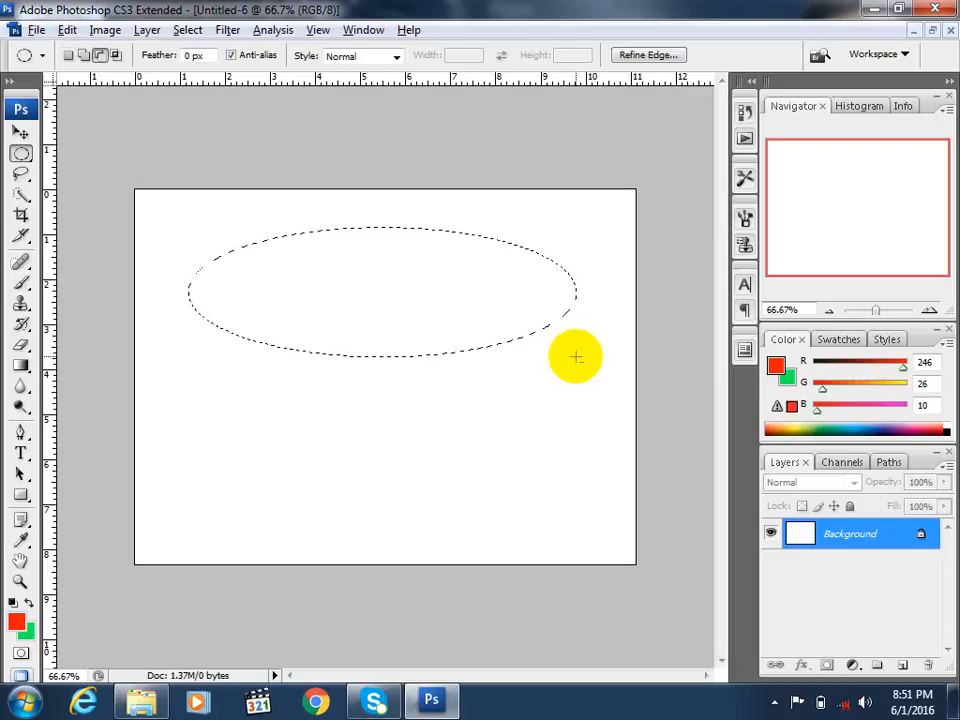
key("alt+BackSpace")
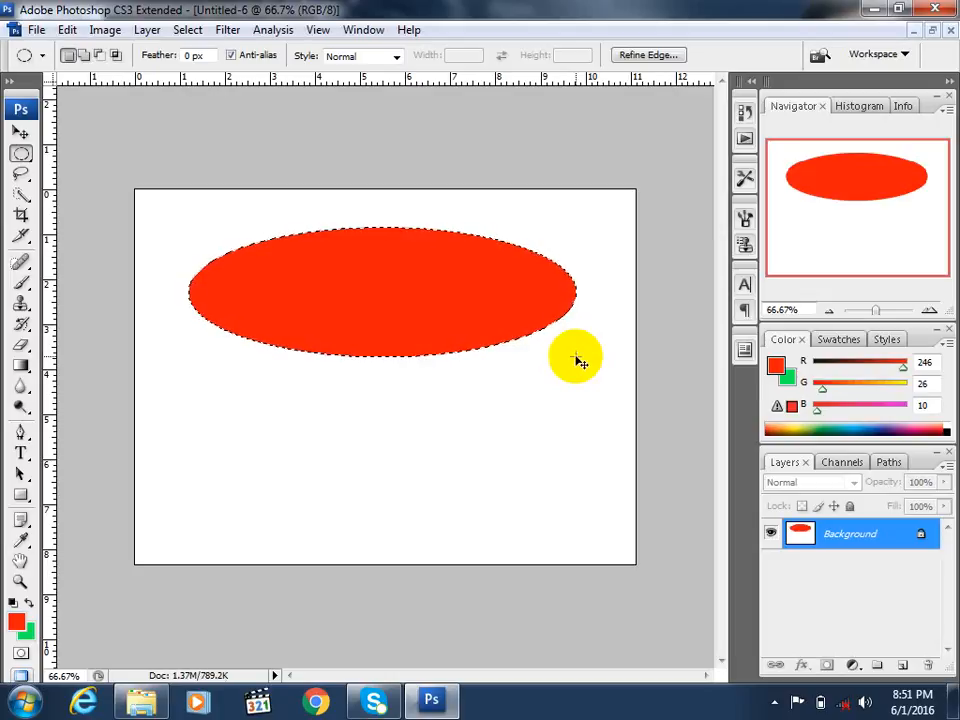
key("ctrl+d")
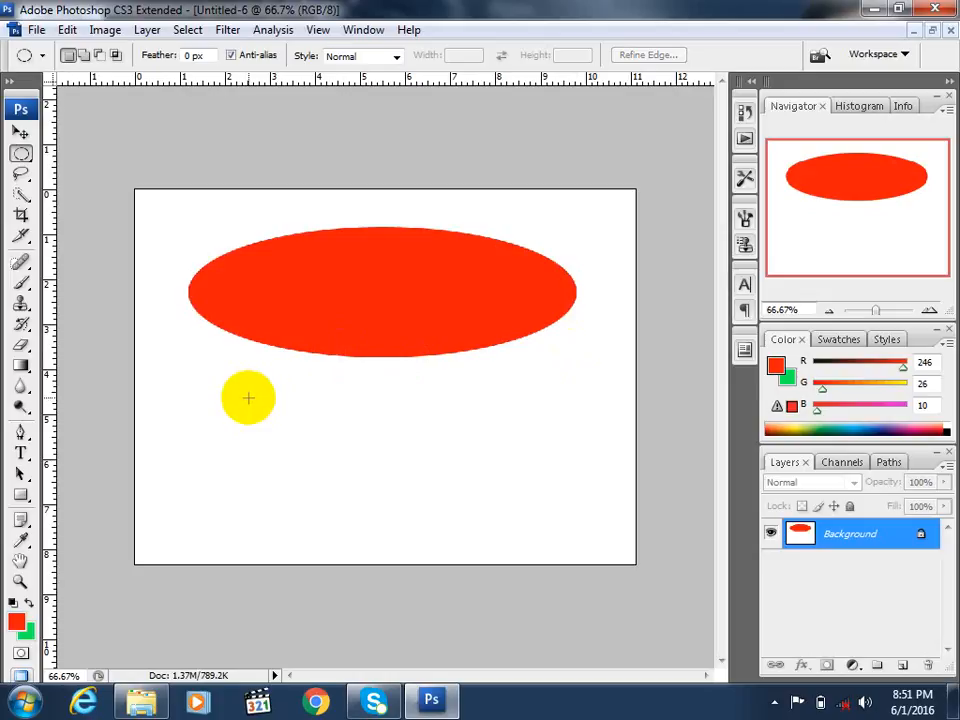
- Draw a perfectly circular selection about 3.1 inches wide below the red ellipse, fill it with the green background colour, and deselect
left_click_drag(248, 398, 424, 538)
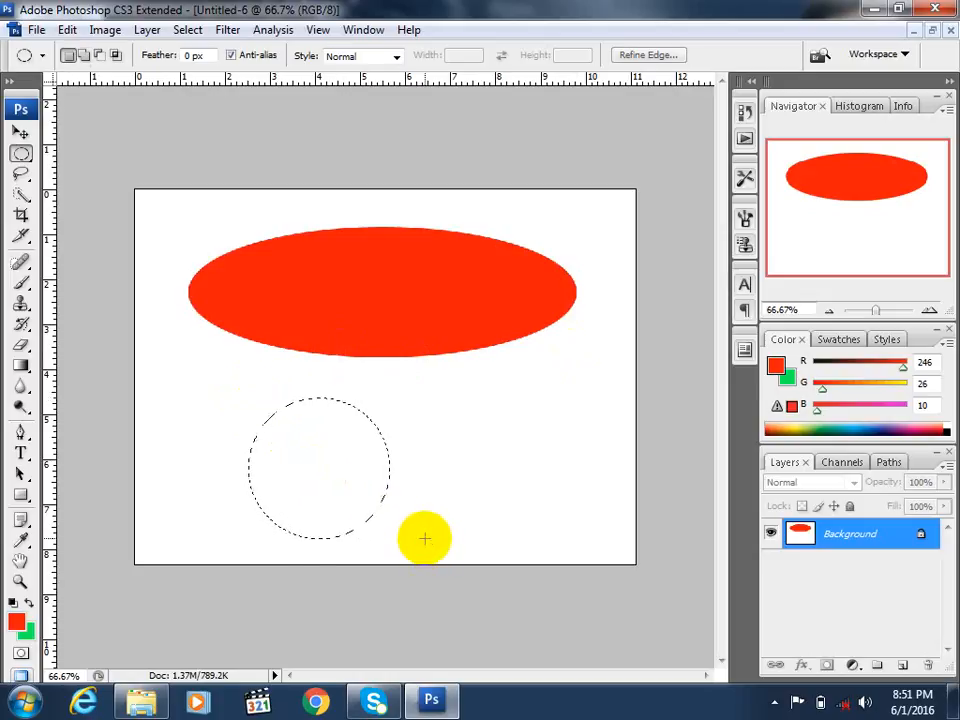
key("ctrl+BackSpace")
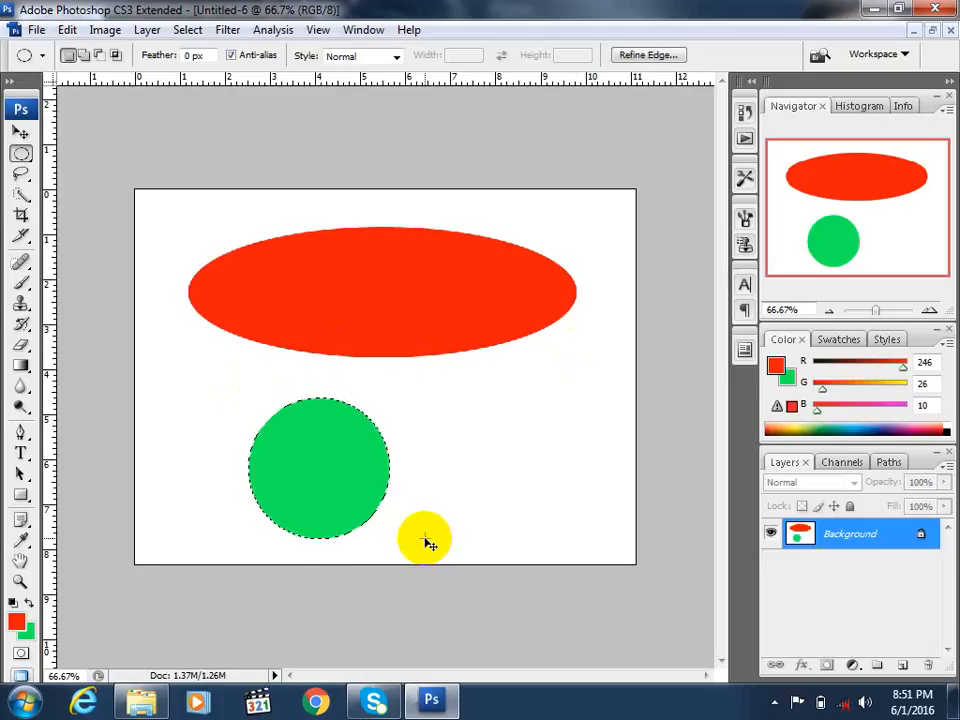
key("ctrl+d")
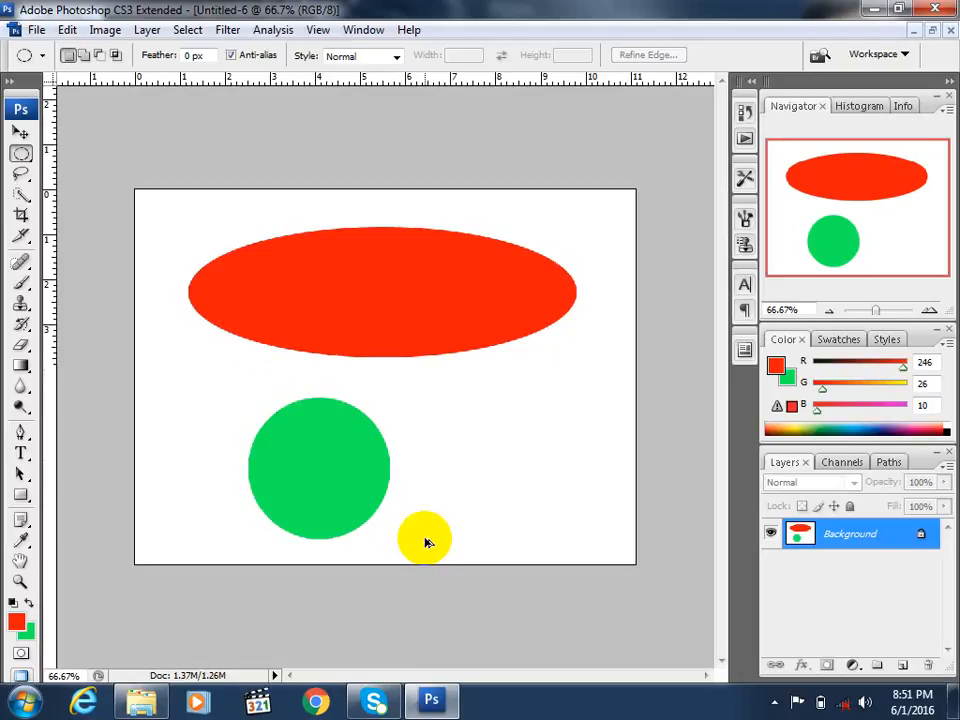
- Step back through the history to remove the green circle and the red ellipse from the canvas
key("ctrl+alt+z")
key("ctrl+alt+z")
key("ctrl+alt+z")
key("ctrl+alt+z")
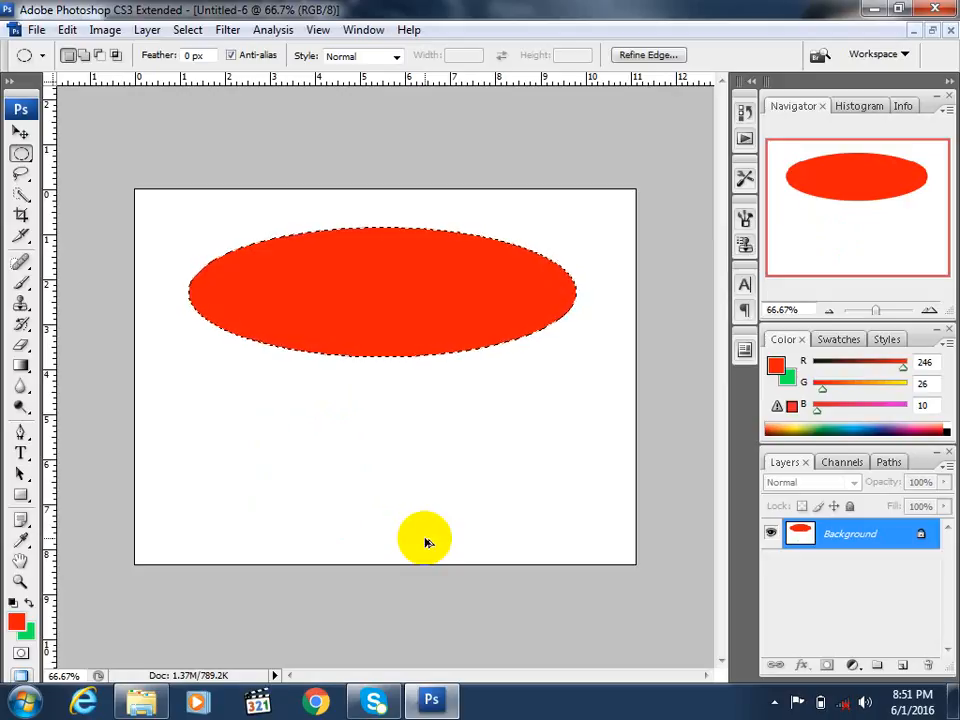
key("ctrl+alt+z")
key("ctrl+alt+z")
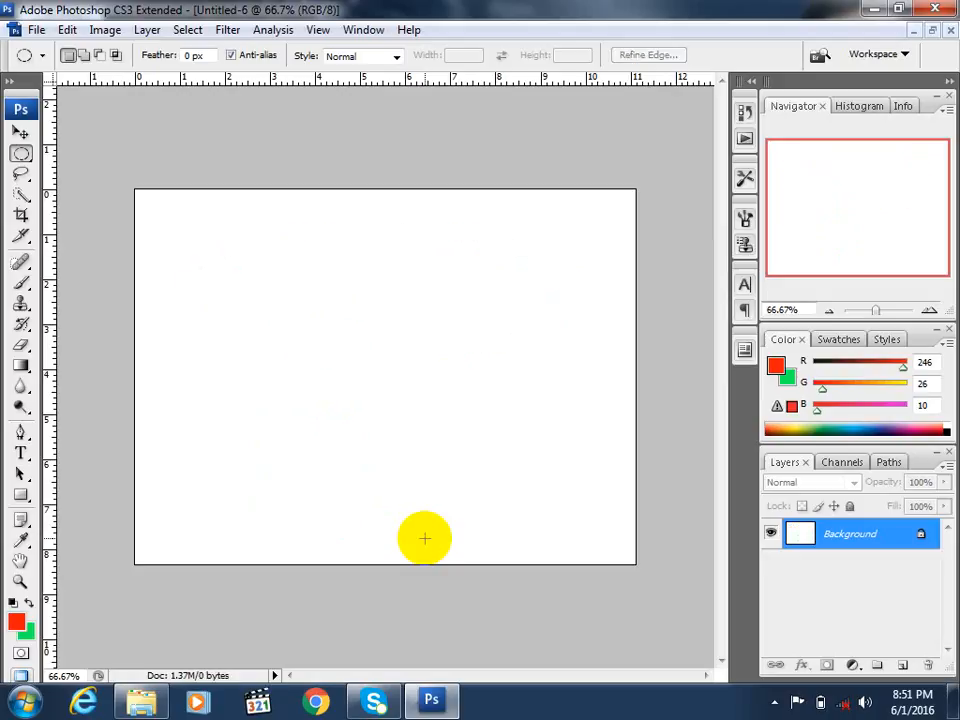
- Use the Rectangular Marquee Tool to select an upper-left area about 4.8 by 2.8 inches, fill it with the red foreground, and deselect
left_click(19, 150)
left_click(75, 154)
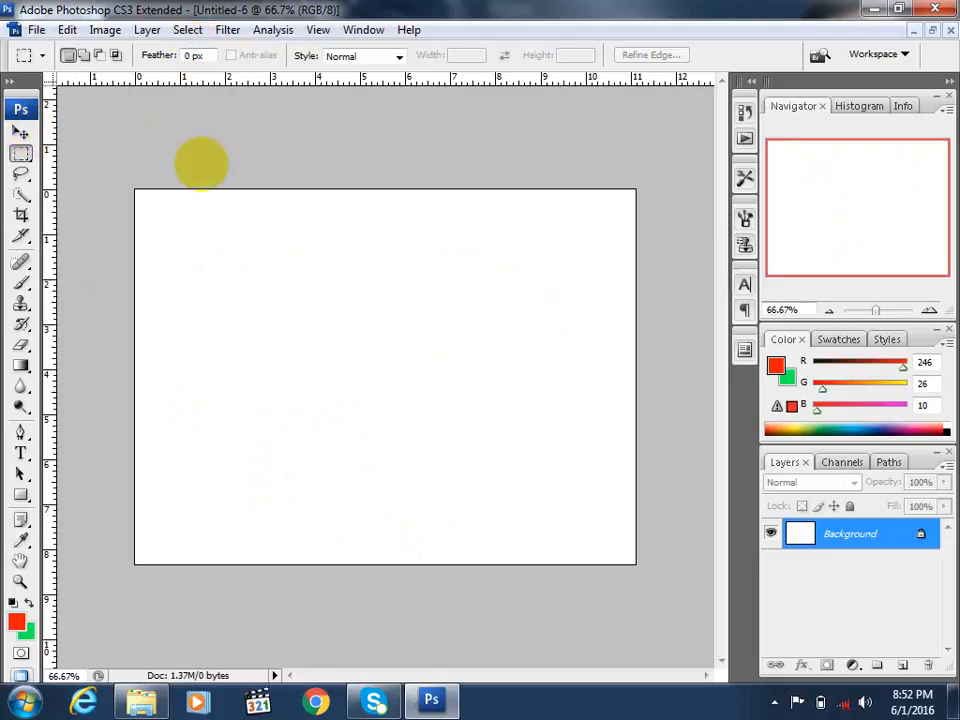
left_click_drag(184, 207, 401, 336)
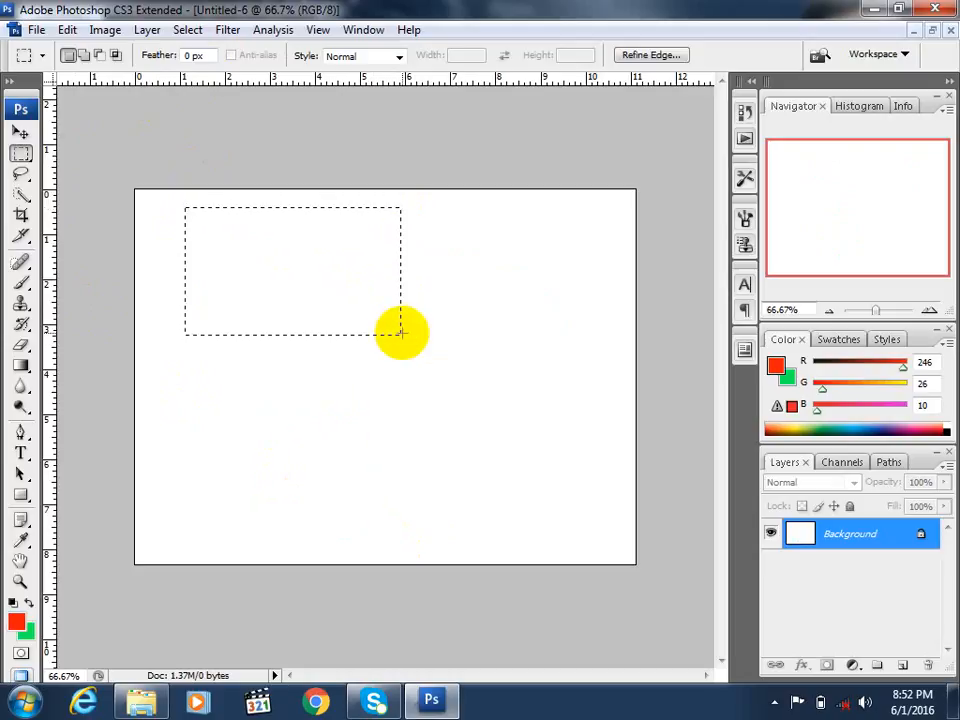
key("alt+BackSpace")
key("ctrl+d")
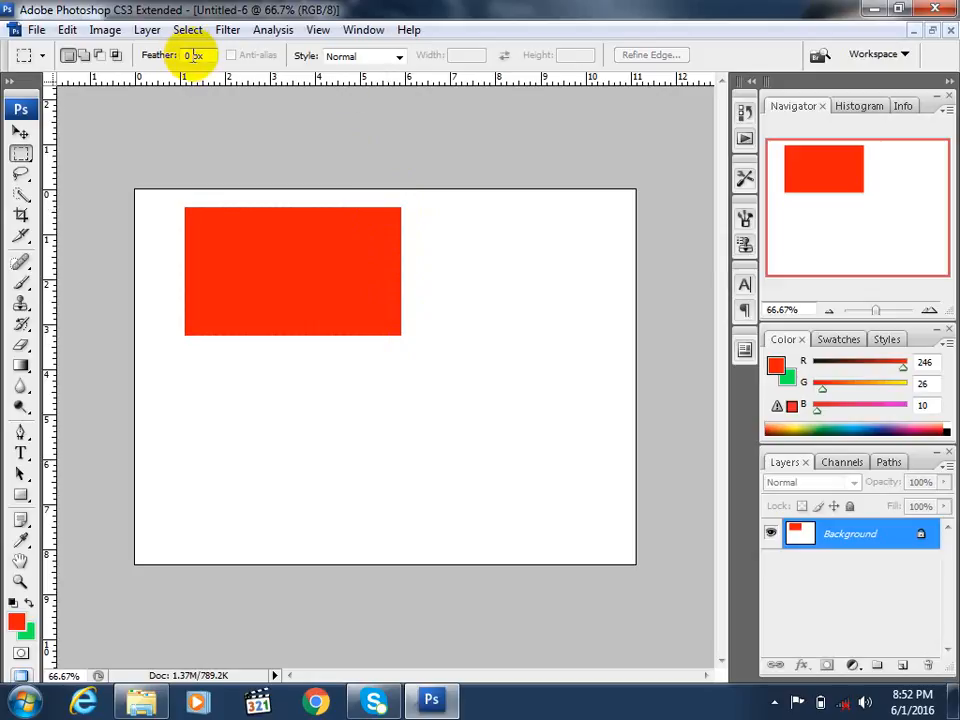
- Set the marquee feather to 3 px, select a rectangle about 5.5 by 2.7 inches below the red one, fill it with red, and deselect
left_click(155, 53)
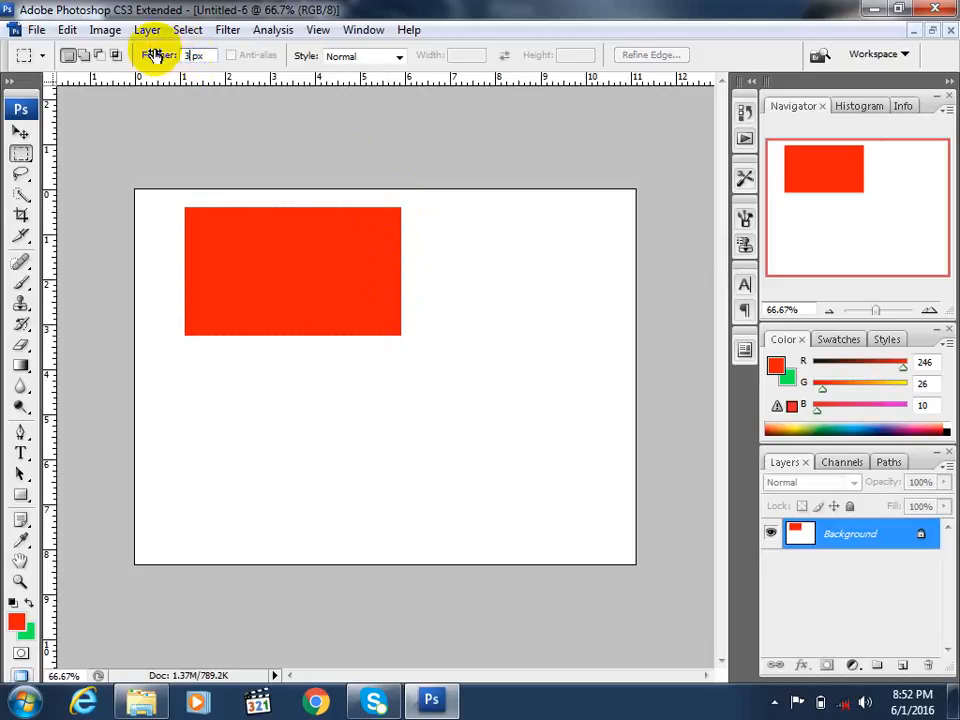
type("3")
left_click(236, 257)
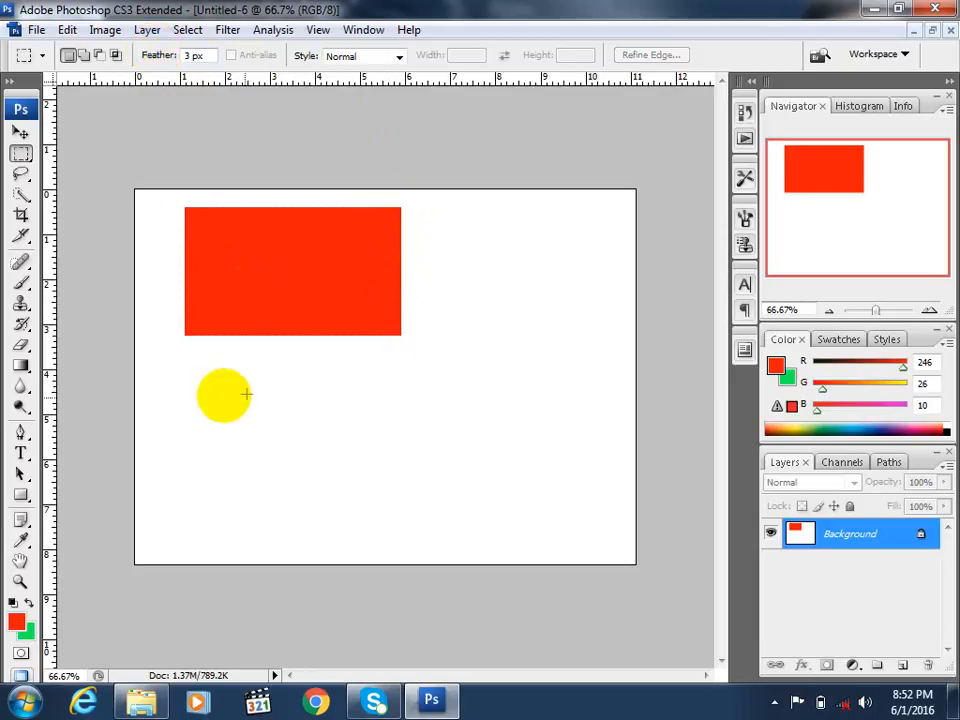
left_click_drag(206, 390, 453, 509)
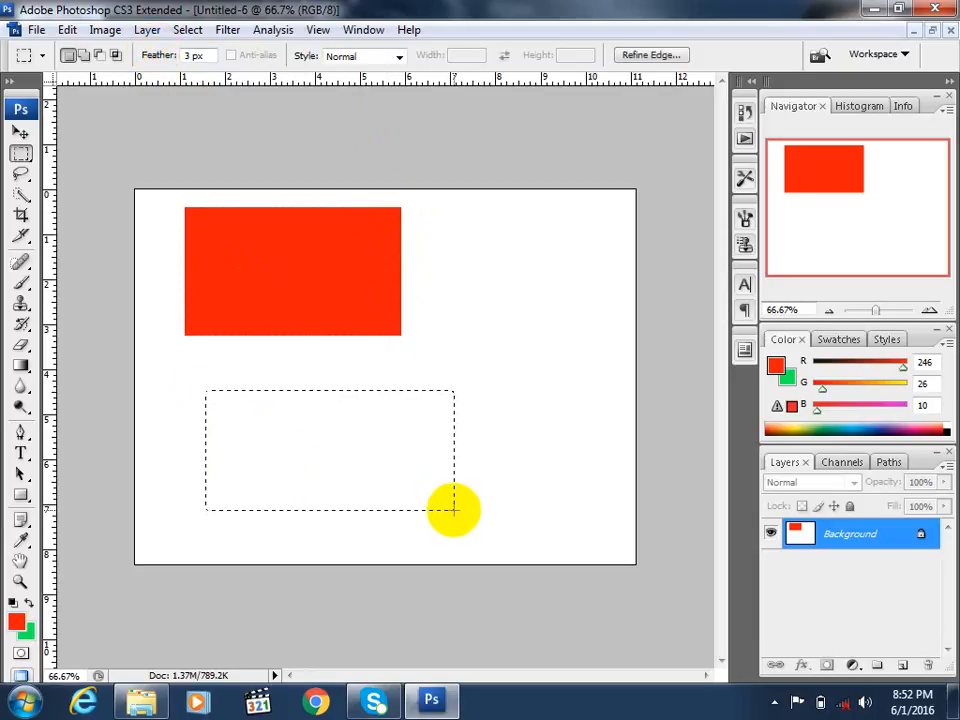
key("alt+BackSpace")
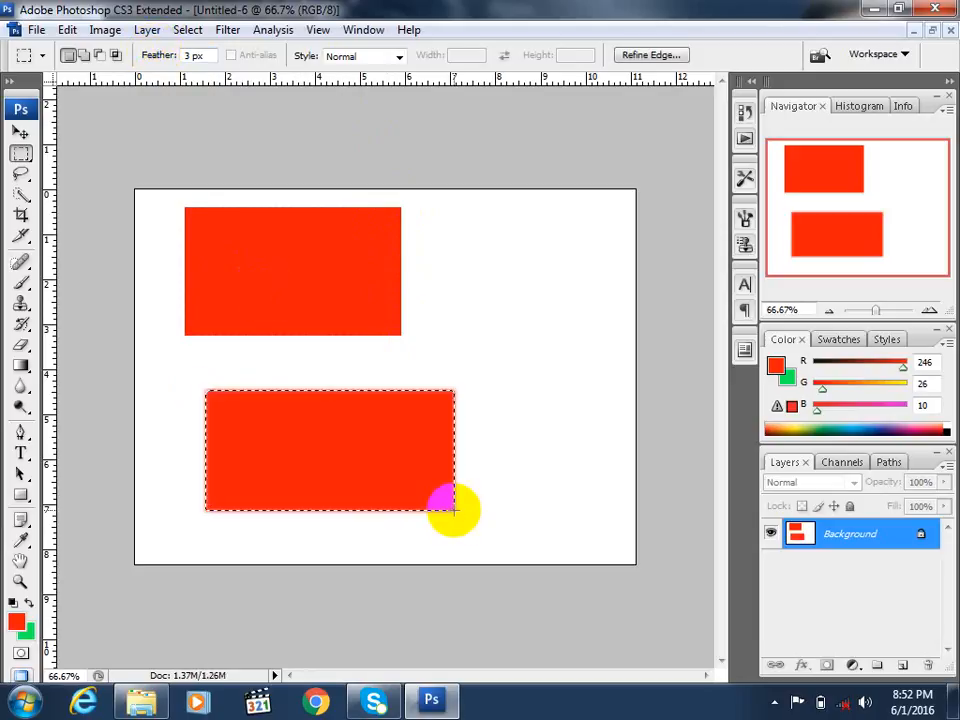
key("ctrl+d")
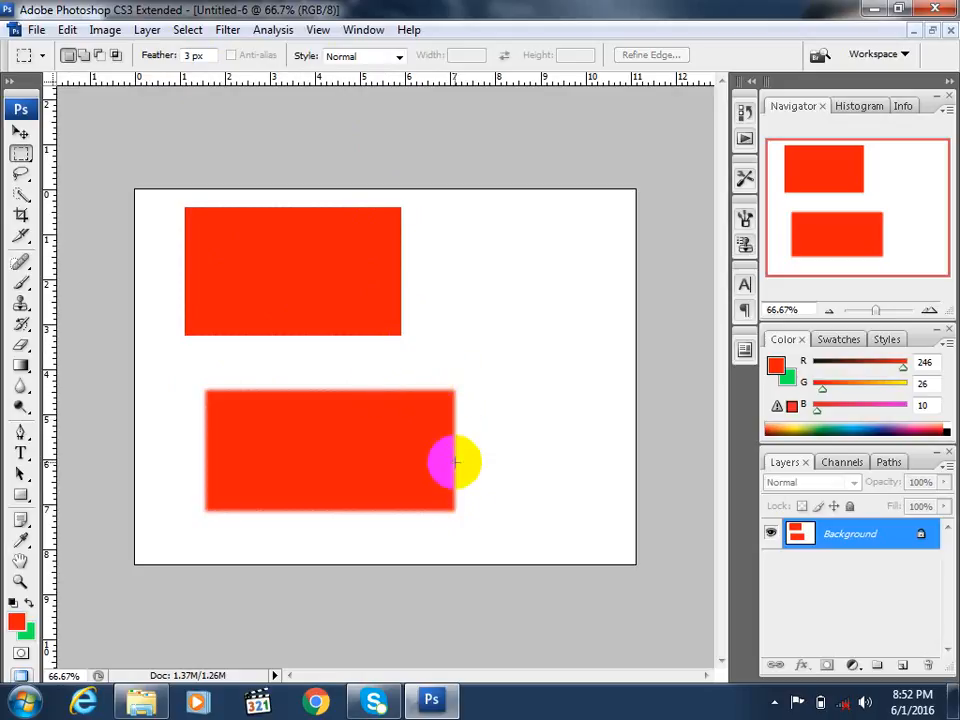
- Step back through the history to remove both red rectangles from the canvas
key("ctrl+alt+z")
key("ctrl+alt+z")
key("ctrl+alt+z")
key("ctrl+alt+z")
key("ctrl+alt+z")
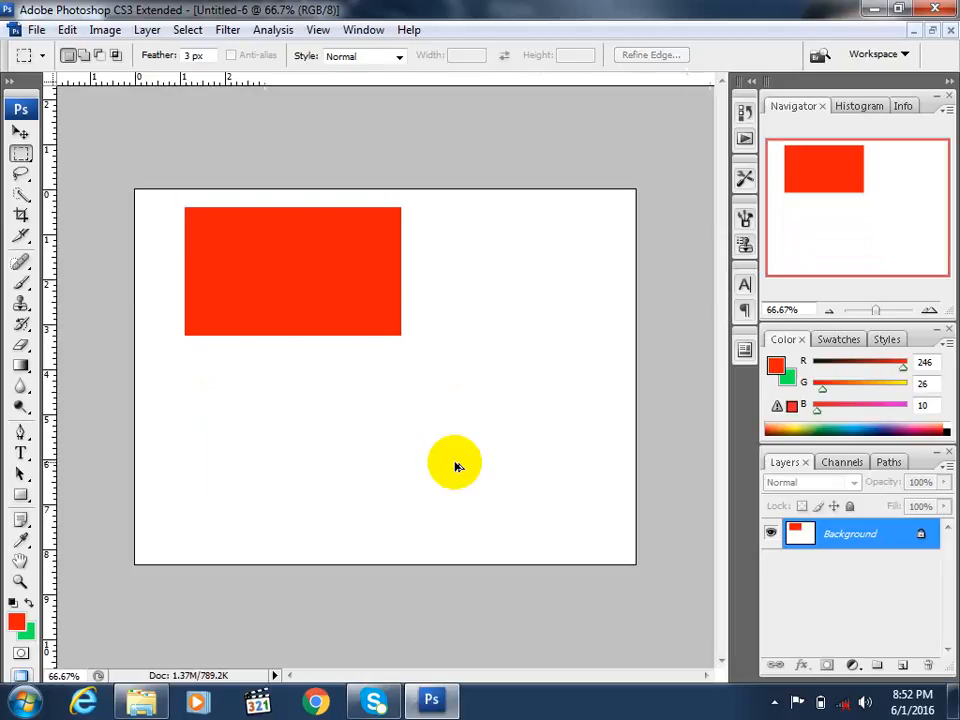
key("ctrl+alt+z")
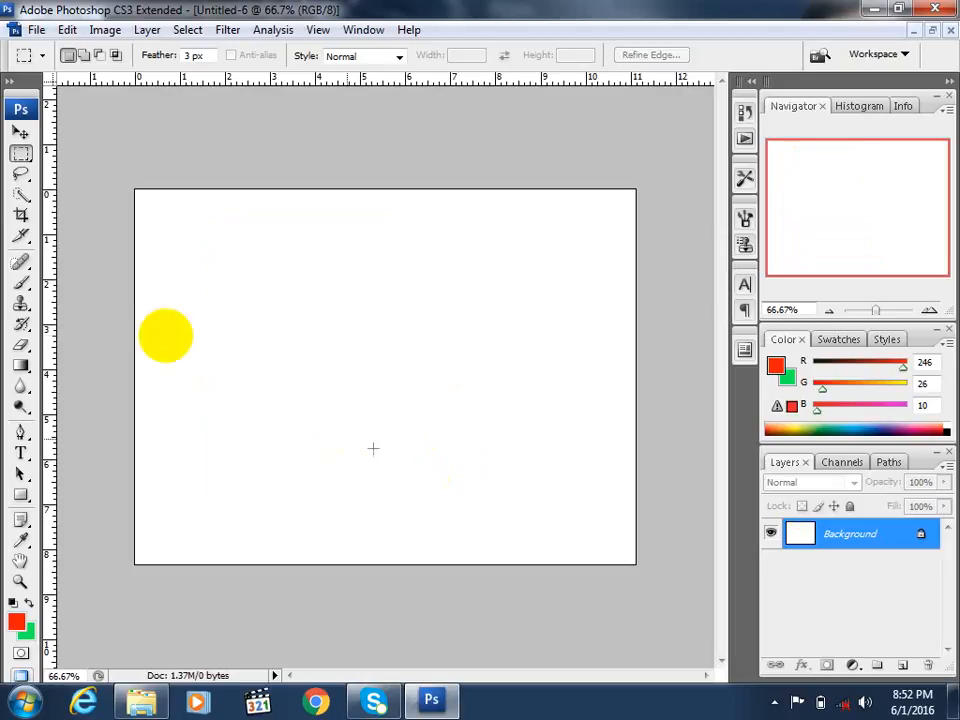
- Use the Single Row Marquee Tool to select a row about 1 inch below the canvas top, fill it with the red foreground, and deselect
left_click(21, 154)
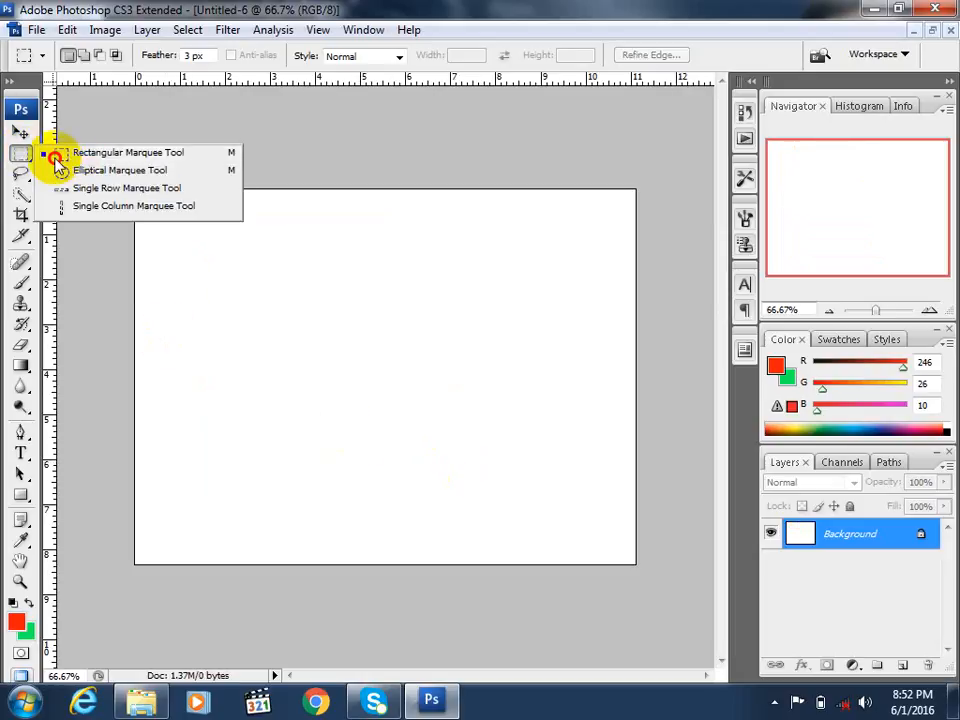
left_click(114, 193)
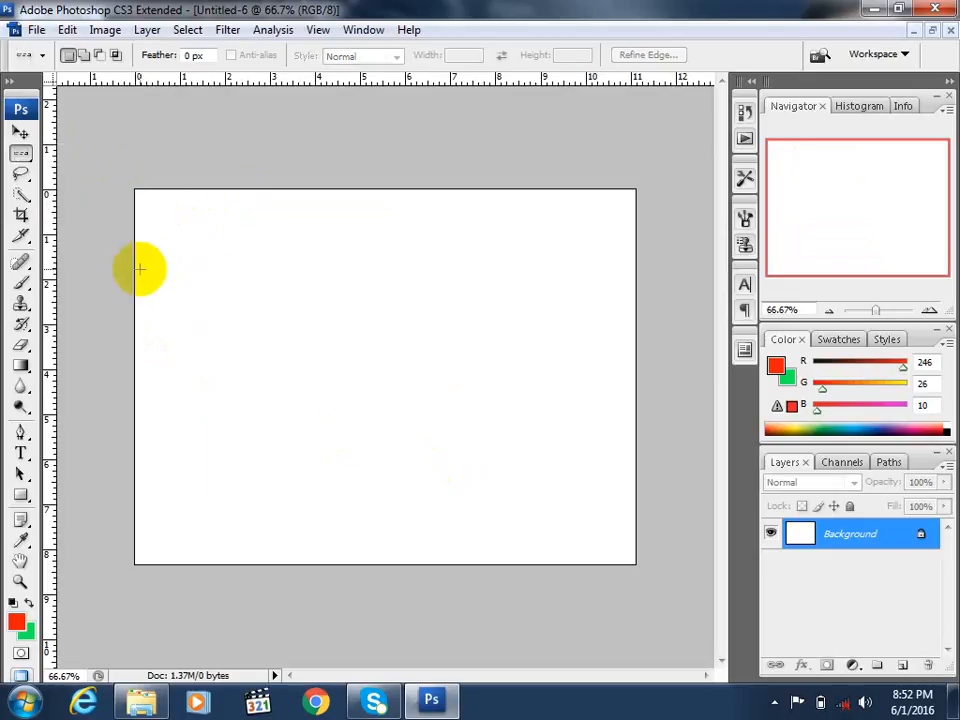
left_click_drag(215, 228, 260, 234)
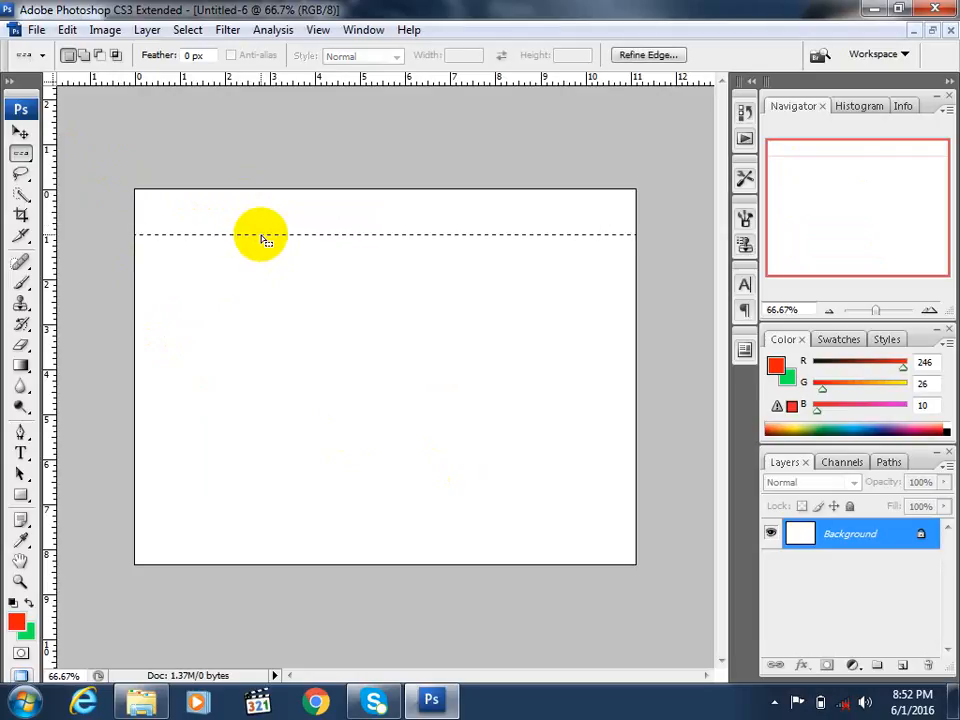
key("alt+BackSpace")
key("ctrl+d")
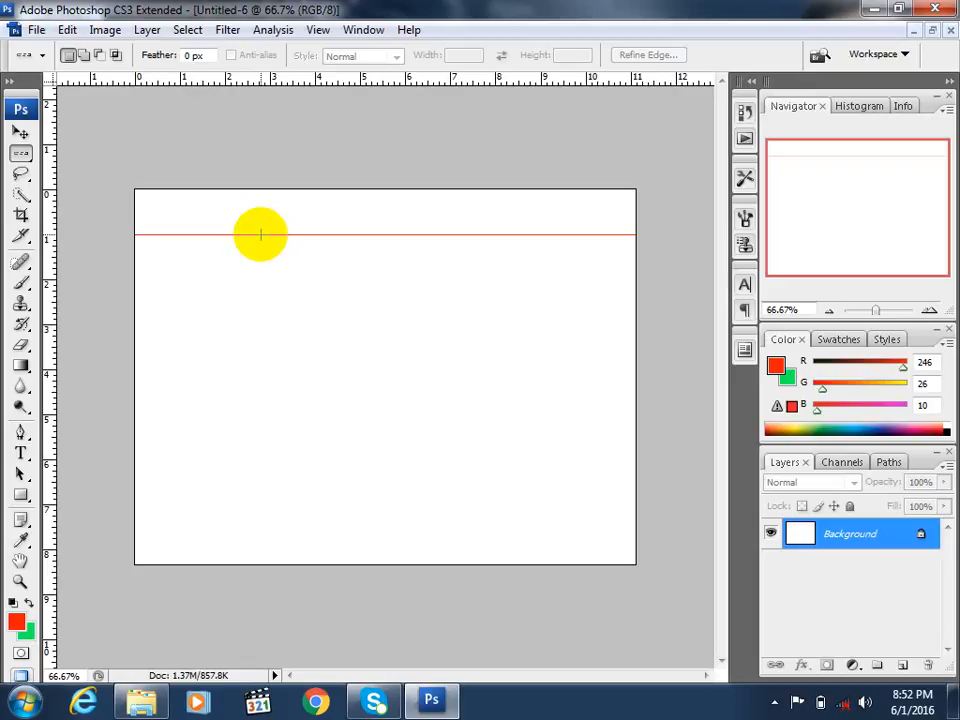
- Use the Single Column Marquee Tool to select columns near the canvas middle, one about 5.9 inches across, fill them with background green, and deselect
left_click_drag(20, 153, 81, 206)
left_click_drag(200, 250, 378, 248)
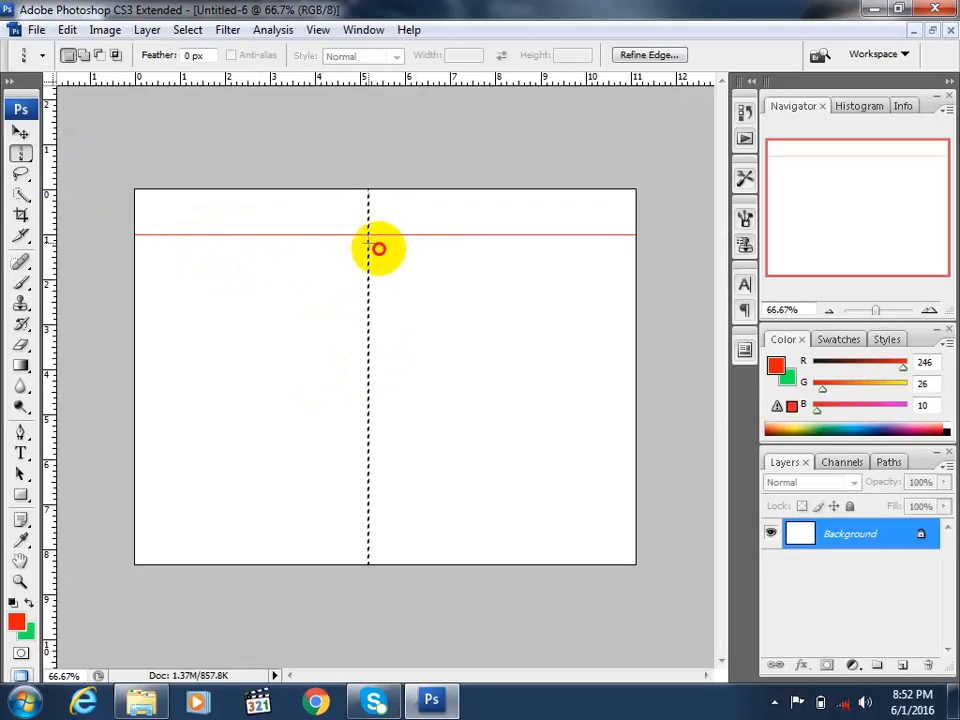
key("ctrl+d")
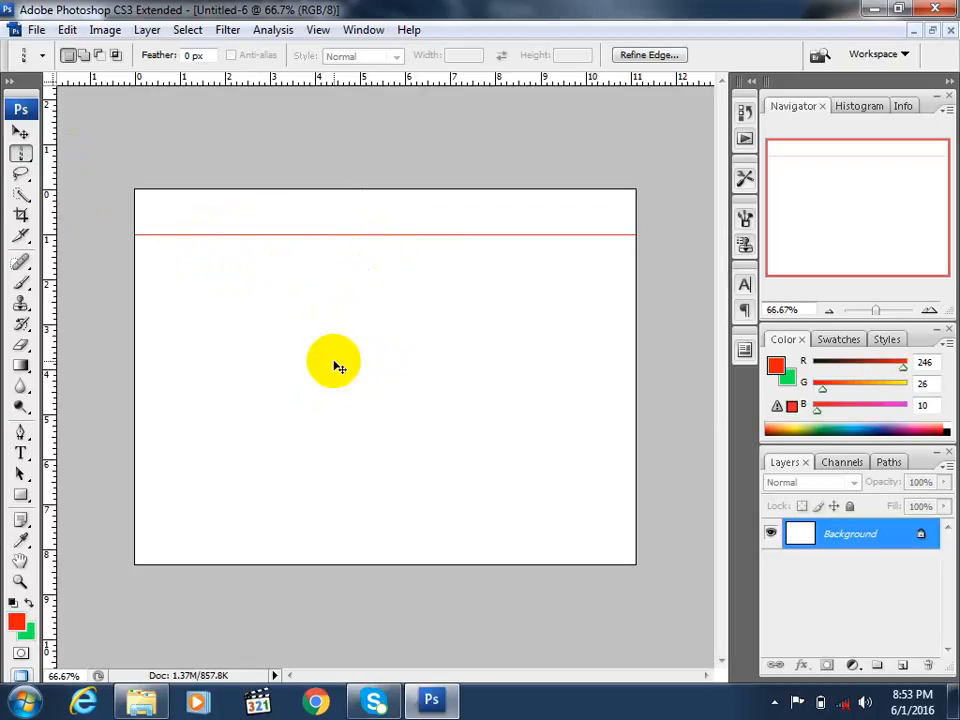
left_click(377, 326)
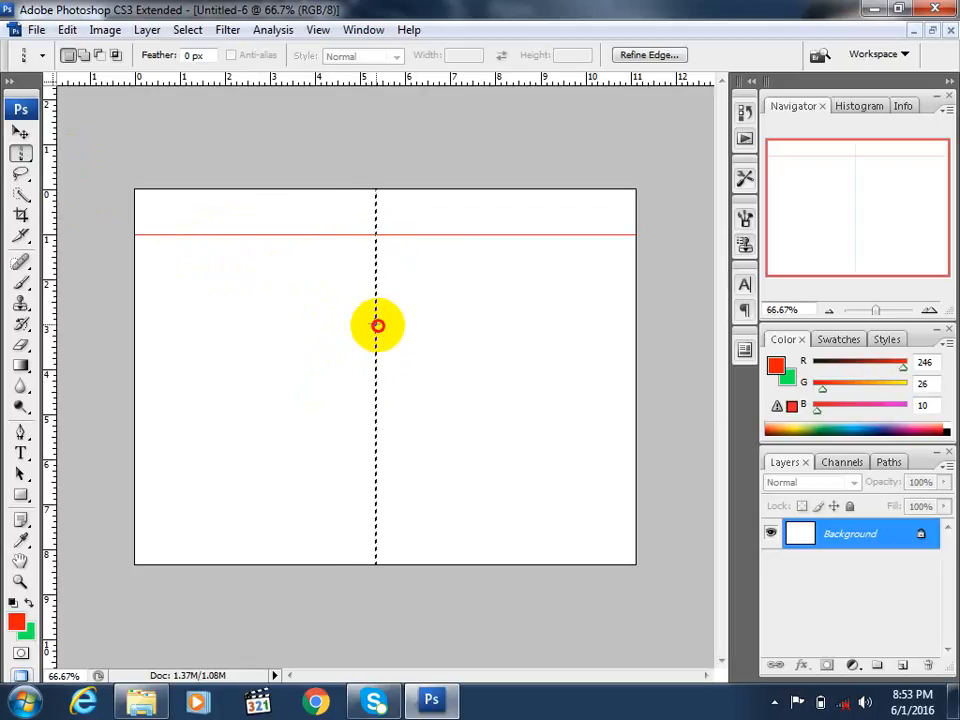
left_click(377, 325)
left_click(401, 317)
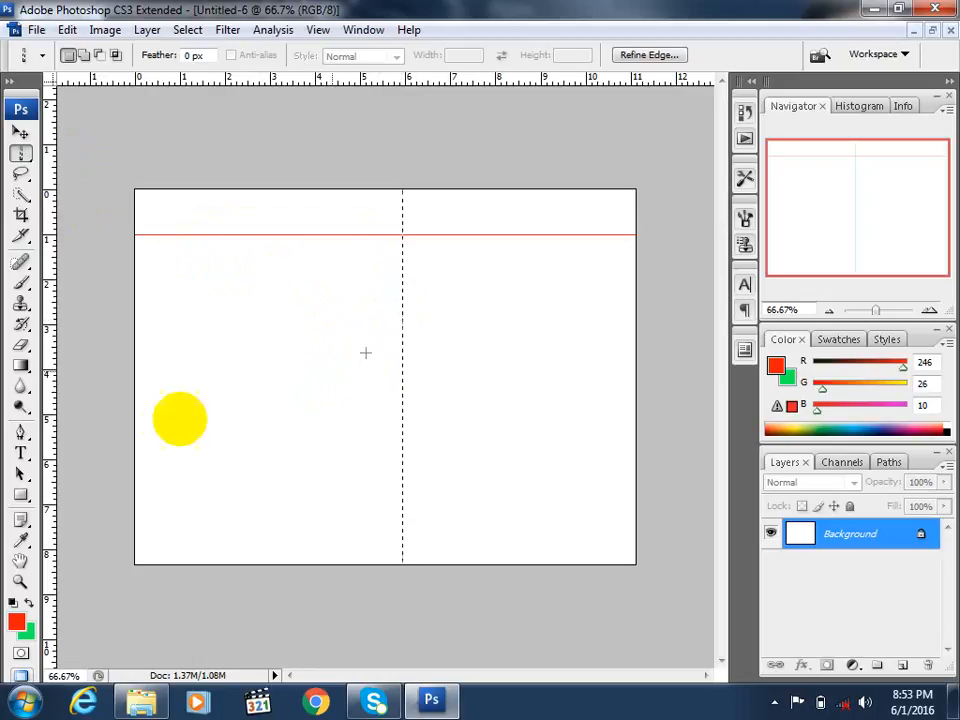
key("ctrl+d")
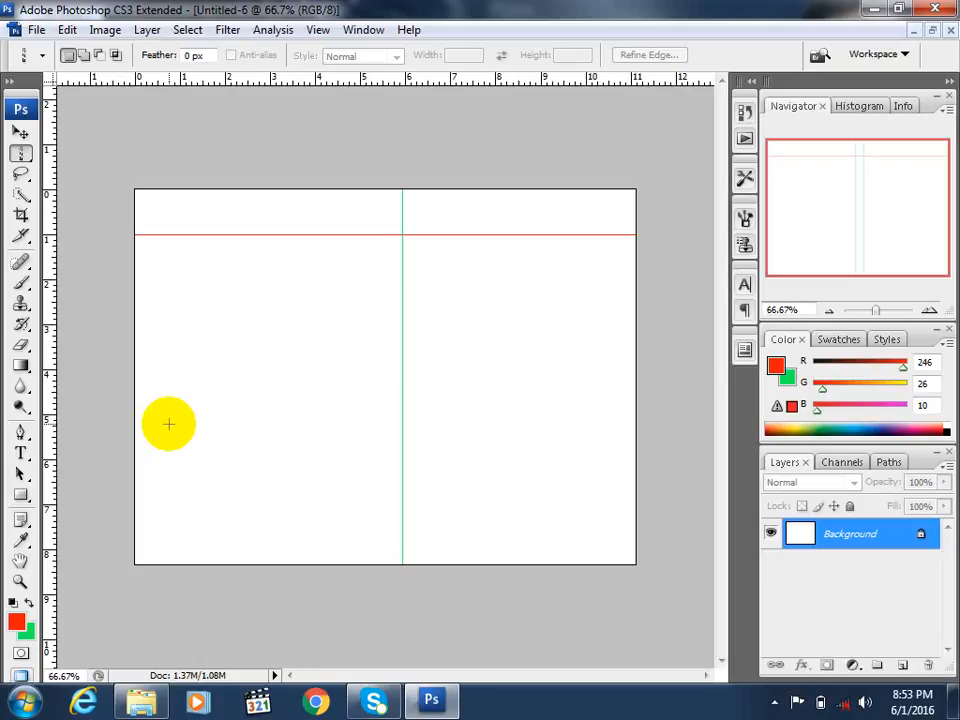
- Activate the freehand Lasso Tool from the lasso tool group
mouse_move(20, 156)
left_mouse_down()
mouse_move(50, 163)
mouse_move(57, 155)
mouse_move(75, 180)
left_mouse_up()
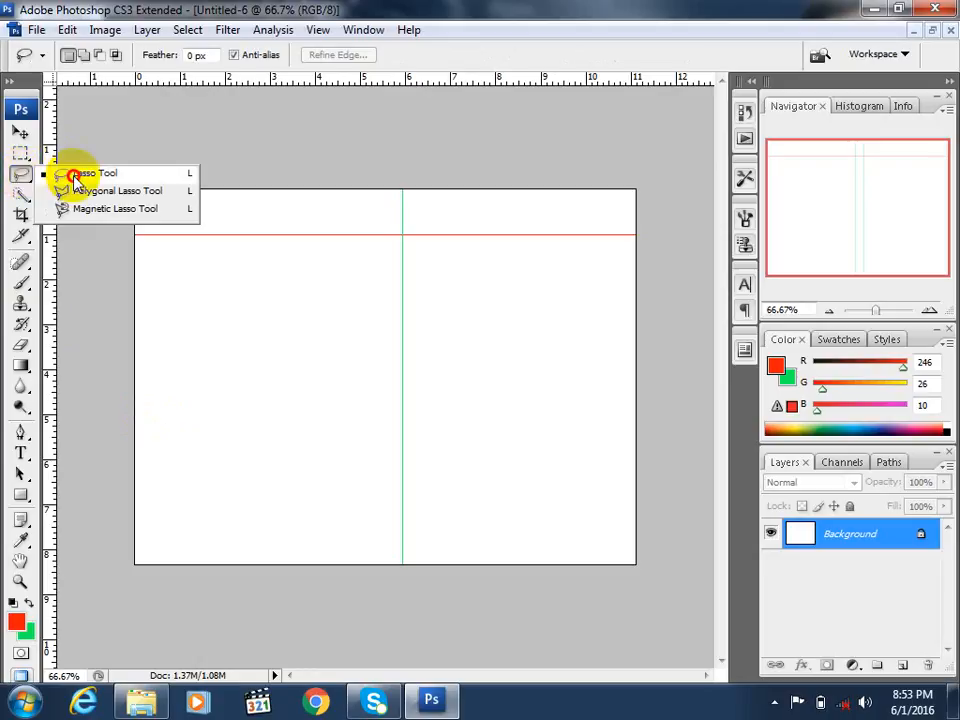
left_click_drag(75, 180, 78, 172)
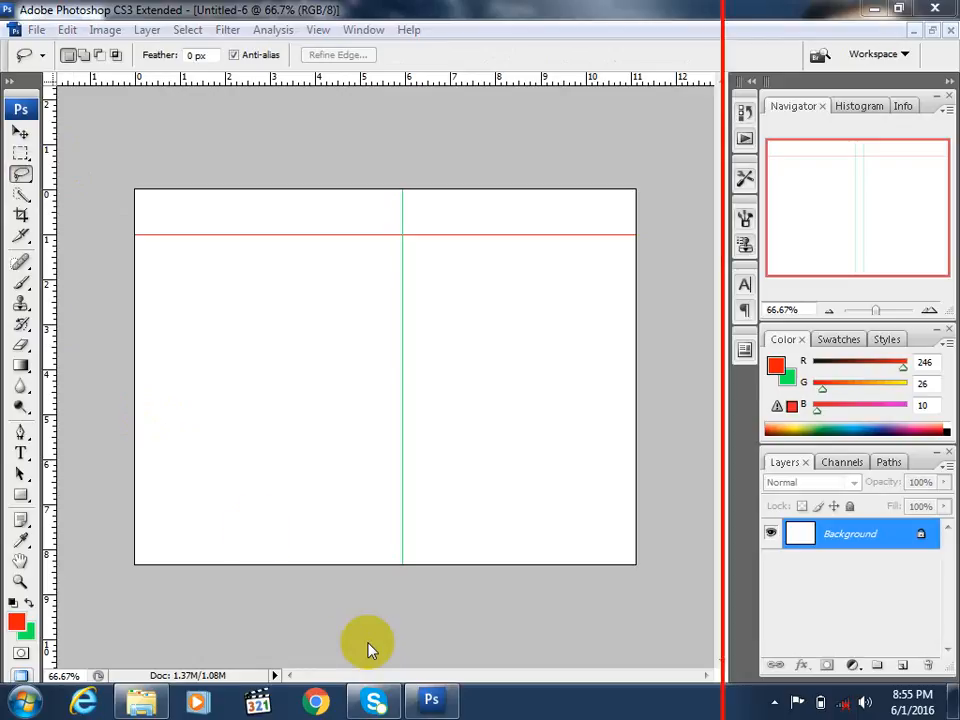
mouse_move(20, 176)
left_mouse_down()
mouse_move(60, 185)
mouse_move(62, 172)
left_mouse_up()
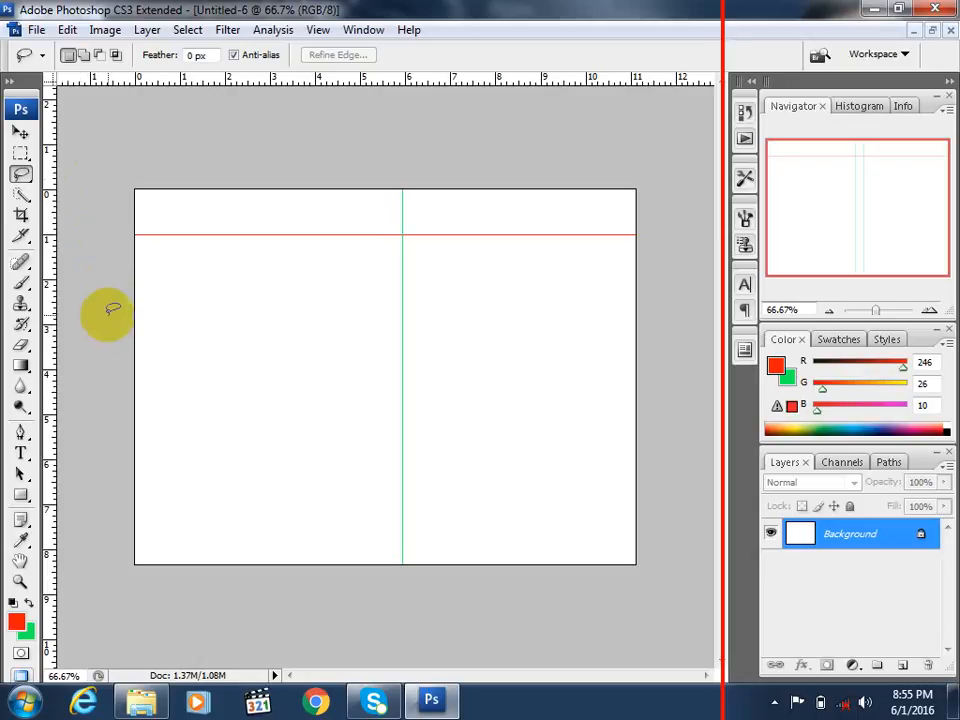
key("ctrl+o")
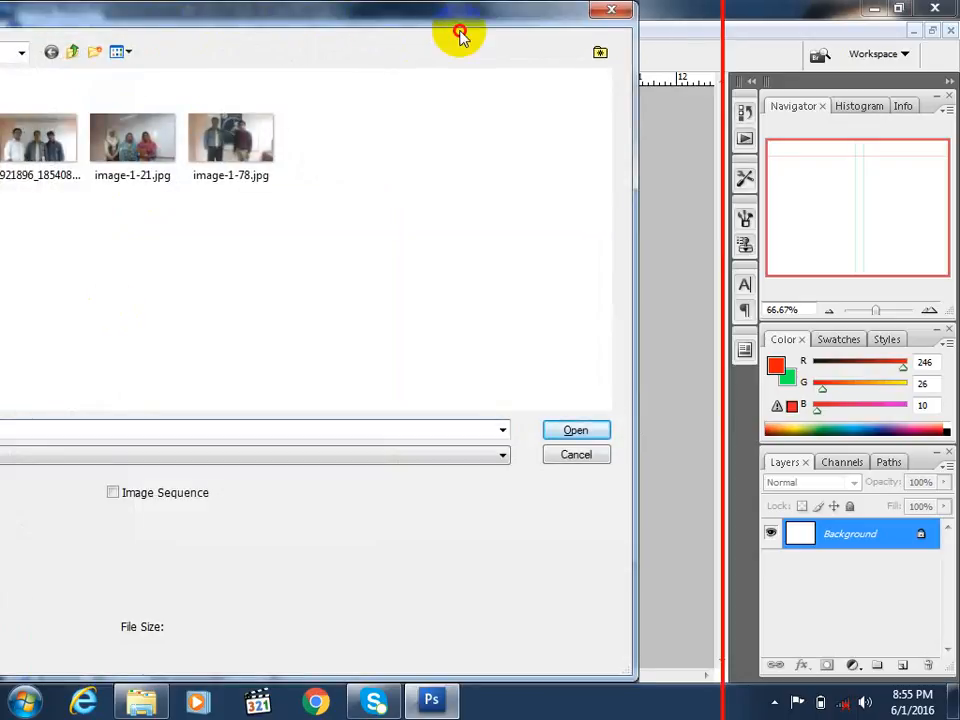
double_click(391, 14)
left_click_drag(444, 21, 482, 39)
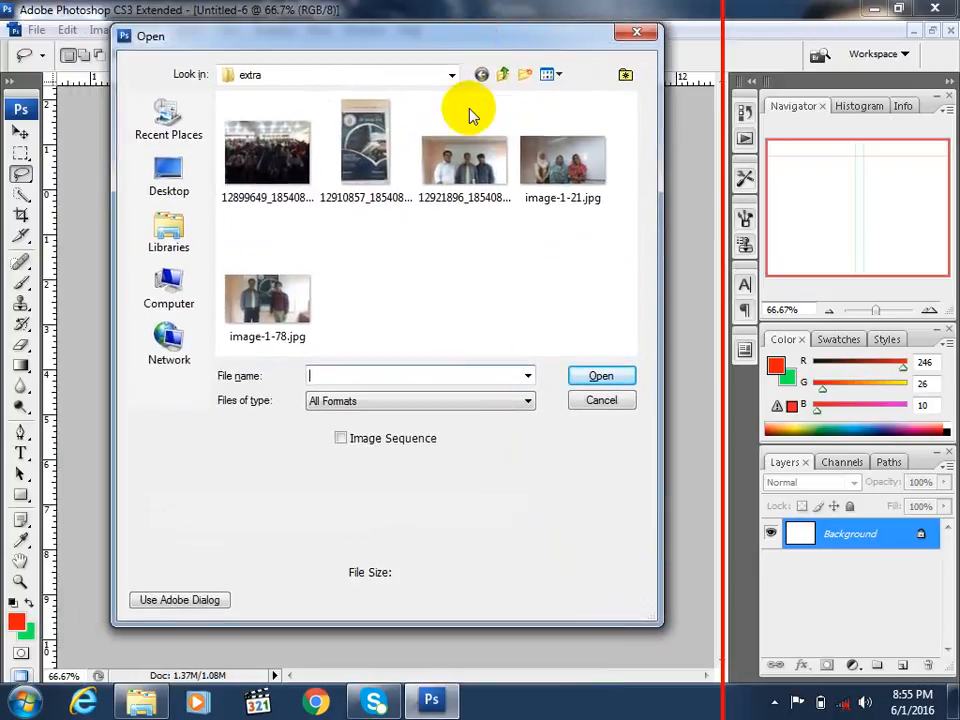
left_click(455, 165)
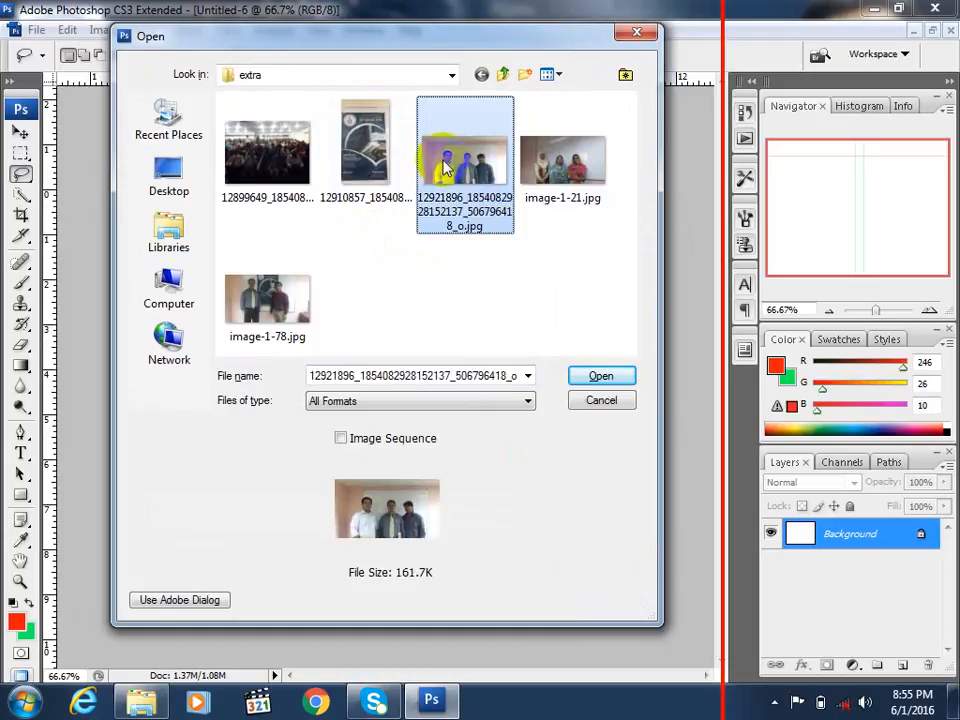
left_click(375, 150)
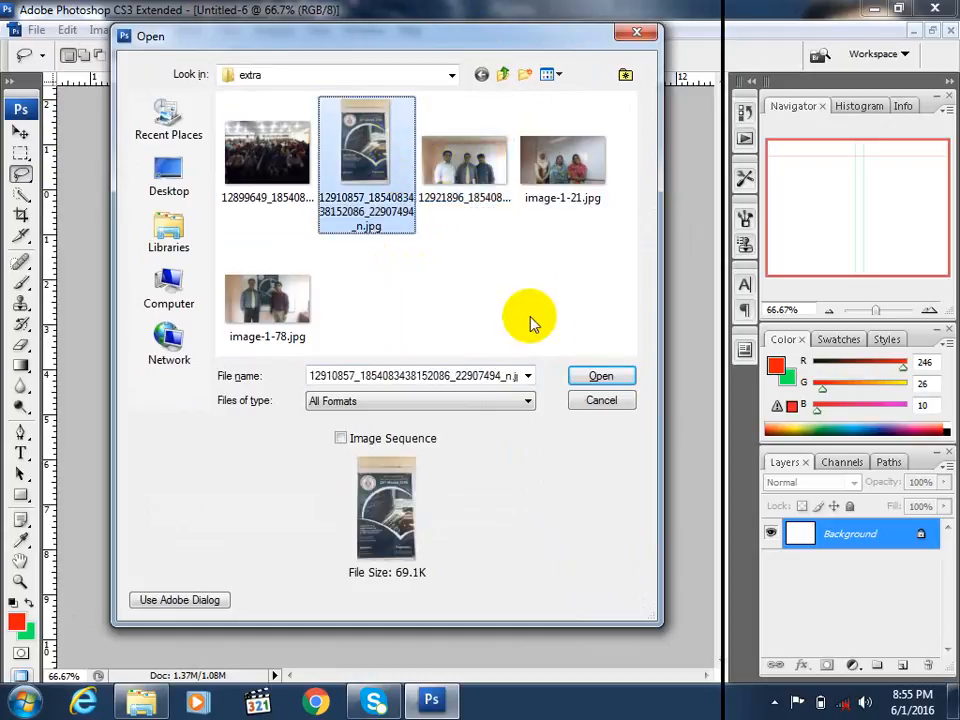
left_click(597, 377)
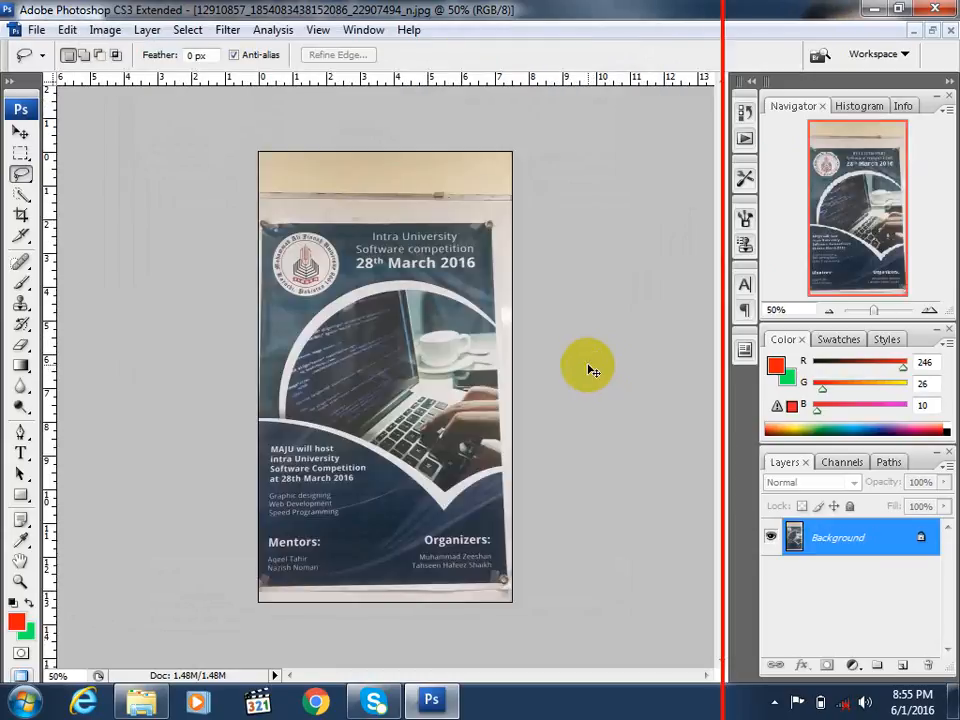
- Practise zooming in and out of the poster image to view it at different magnifications
key("ctrl+plus")
key("ctrl+minus")
key("ctrl+plus")
key("ctrl+plus")
key("ctrl+plus")
key("ctrl+plus")
key("ctrl+plus")
key("ctrl+minus")
key("ctrl+minus")
key("ctrl+minus")
key("ctrl+minus")
key("ctrl+minus")
key("ctrl+minus")
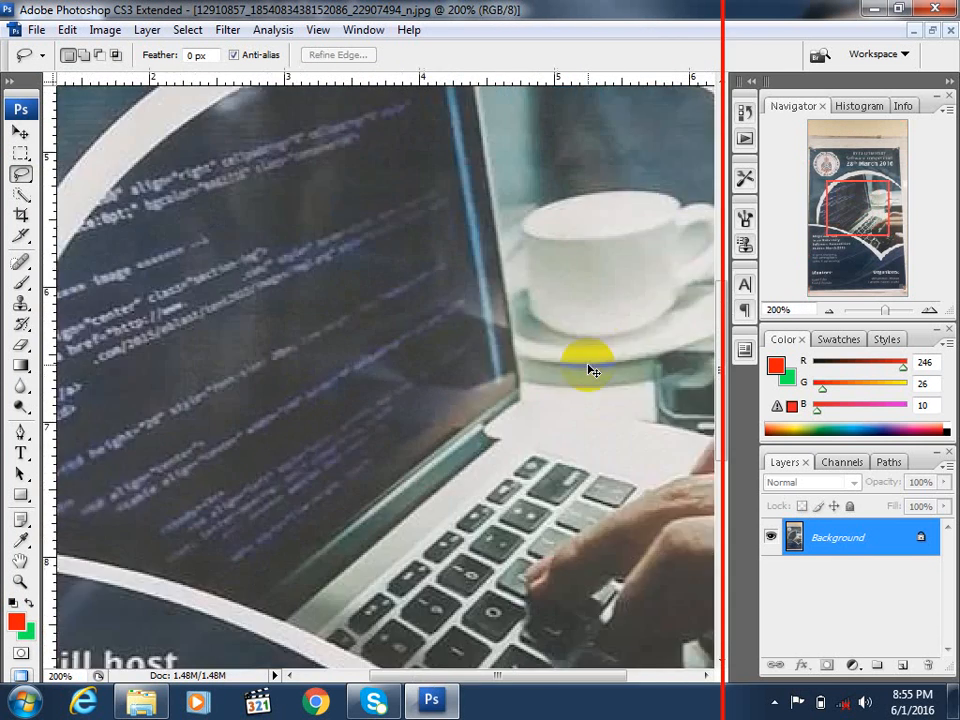
key("ctrl+plus")
key("ctrl+plus")
key("ctrl+plus")
key("ctrl+plus")
key("ctrl+plus")
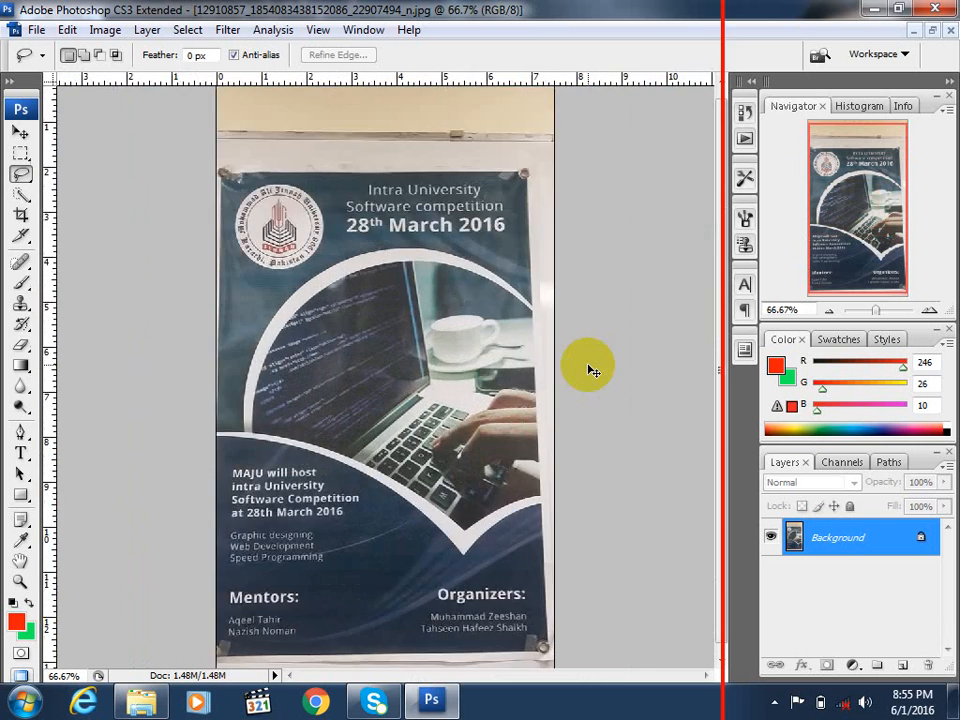
key("ctrl+minus")
key("ctrl+minus")
key("ctrl+minus")
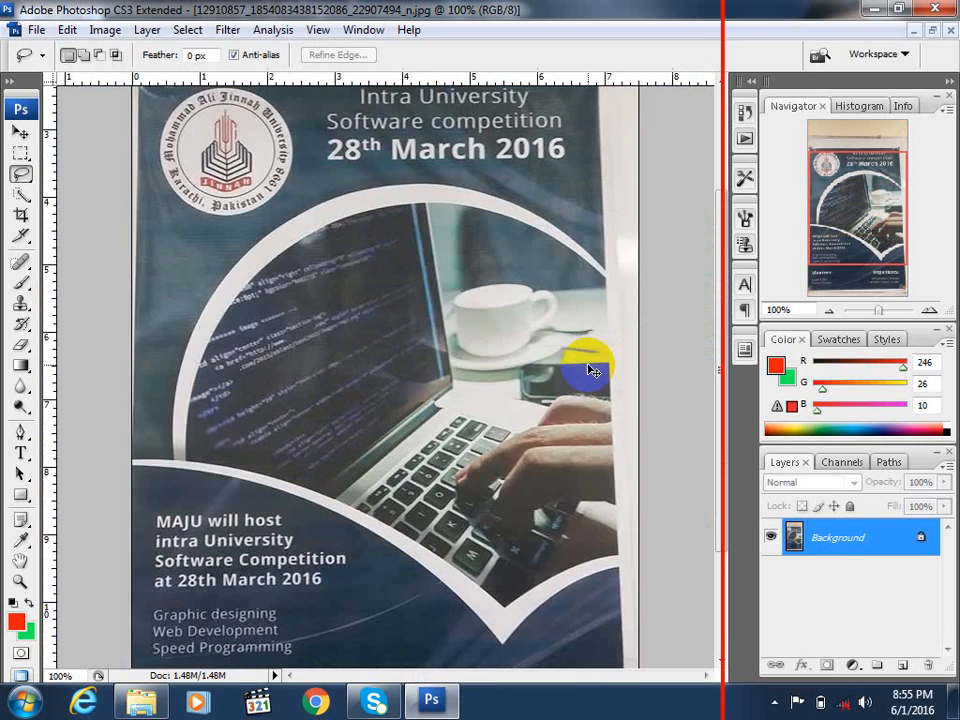
- Close the Navigator, Histogram and Info panels
left_click(822, 107)
left_click(826, 108)
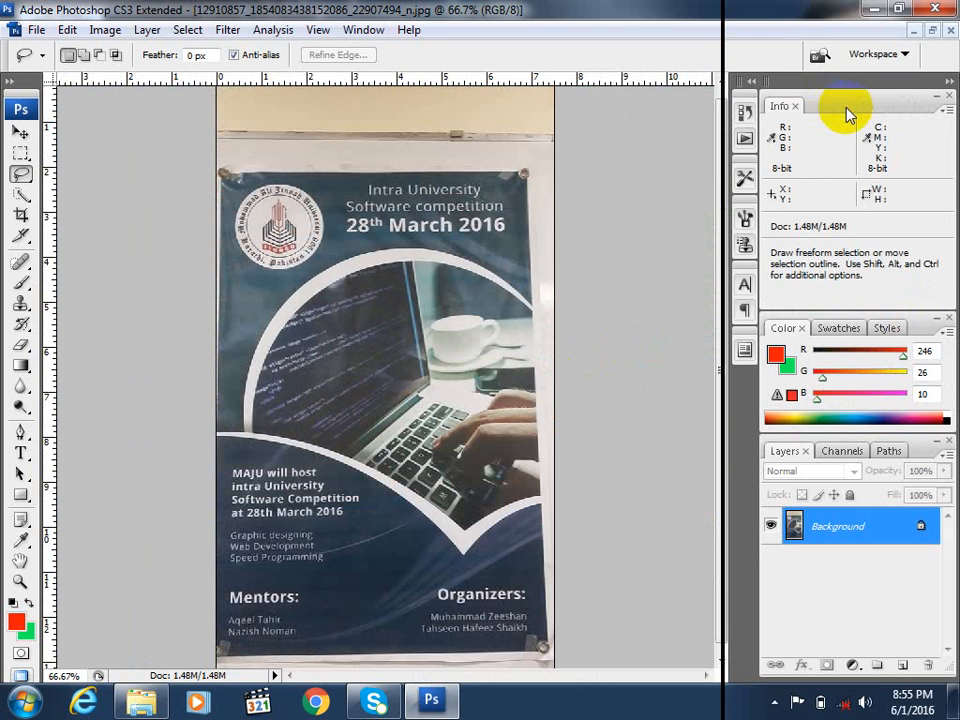
left_click(795, 107)
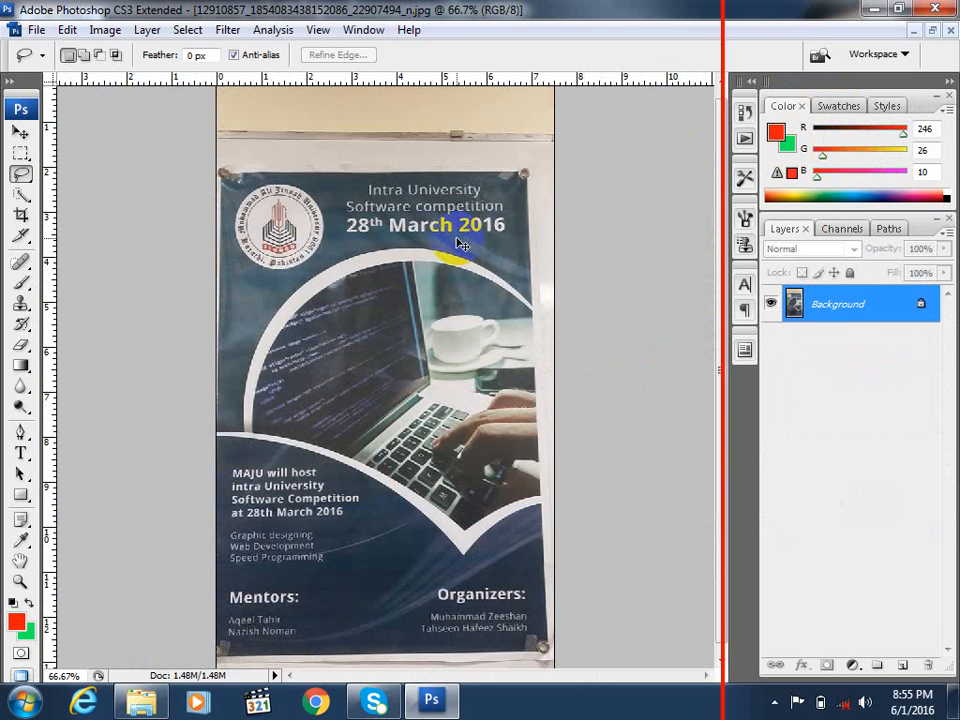
- Zoom the poster image to 800% and use the Hand Tool to examine different parts of the laptop screen area
key("ctrl+plus")
key("ctrl+plus")
key("ctrl+plus")
key("ctrl+plus")
key("ctrl+plus")
key("ctrl+plus")
key("ctrl+plus")
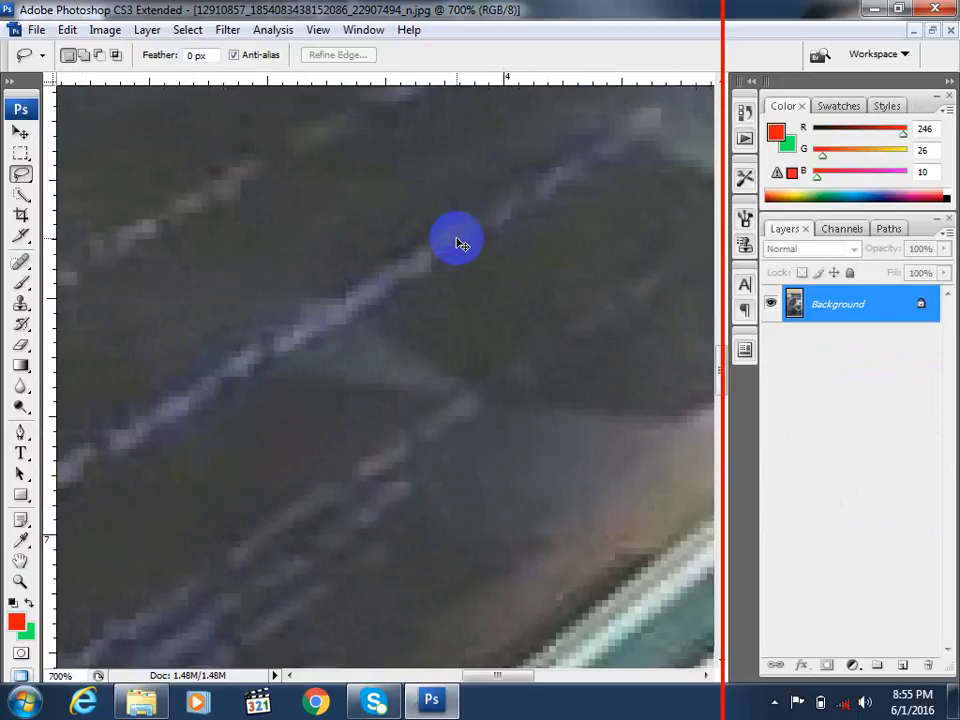
key("ctrl+plus")
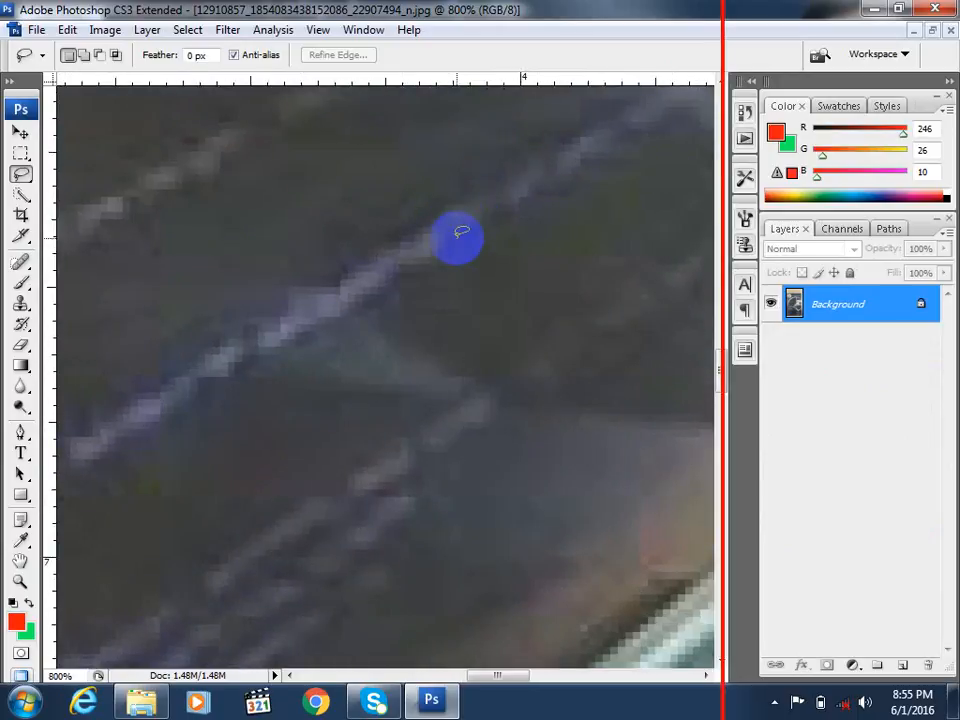
left_click(21, 561)
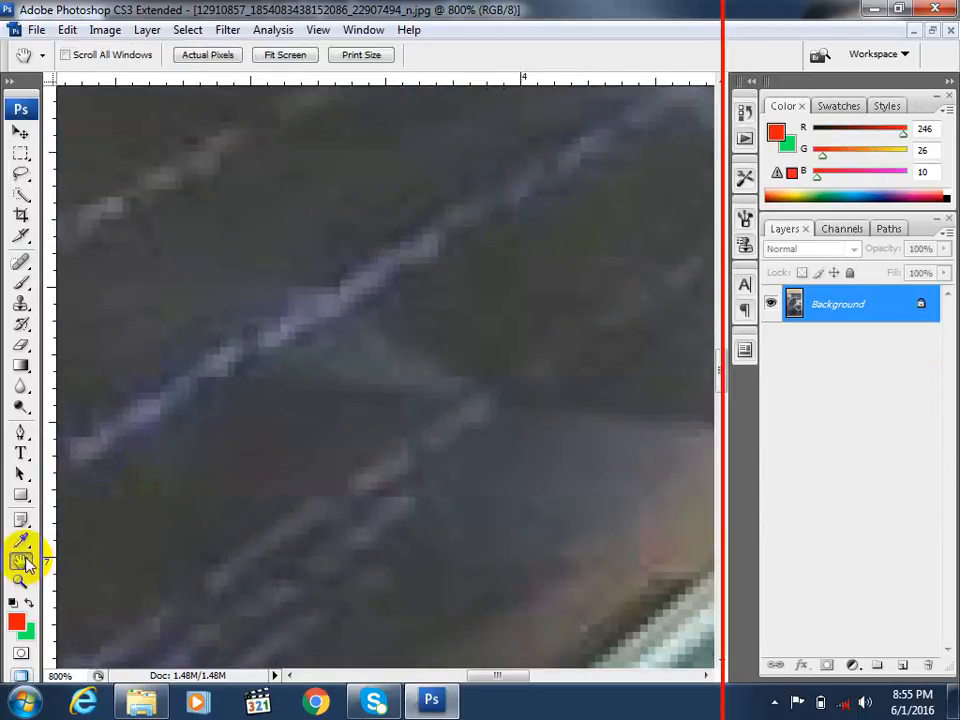
left_click_drag(432, 315, 403, 410)
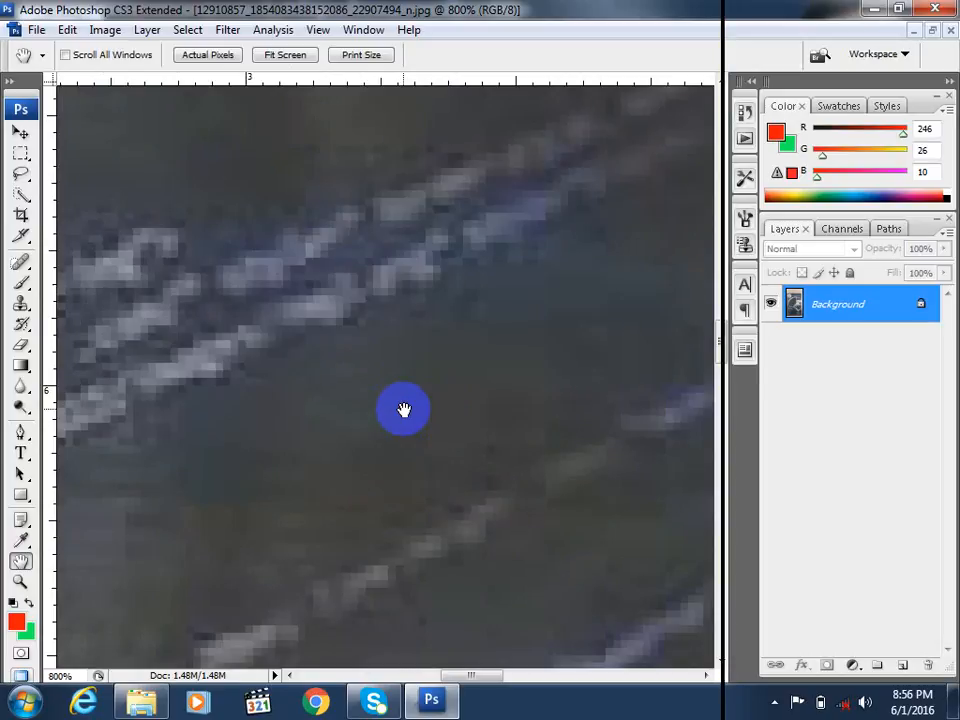
left_click_drag(403, 407, 318, 482)
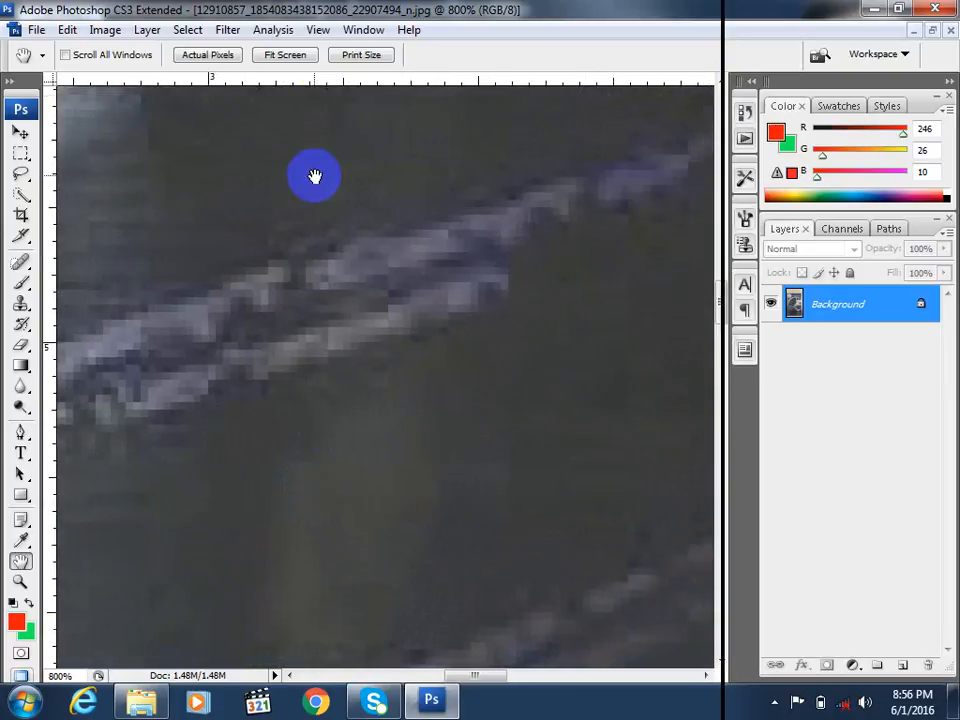
- Show the Navigator panel and use it to view the poster's logo, keyboard and 28th date areas at 800%
left_click(357, 38)
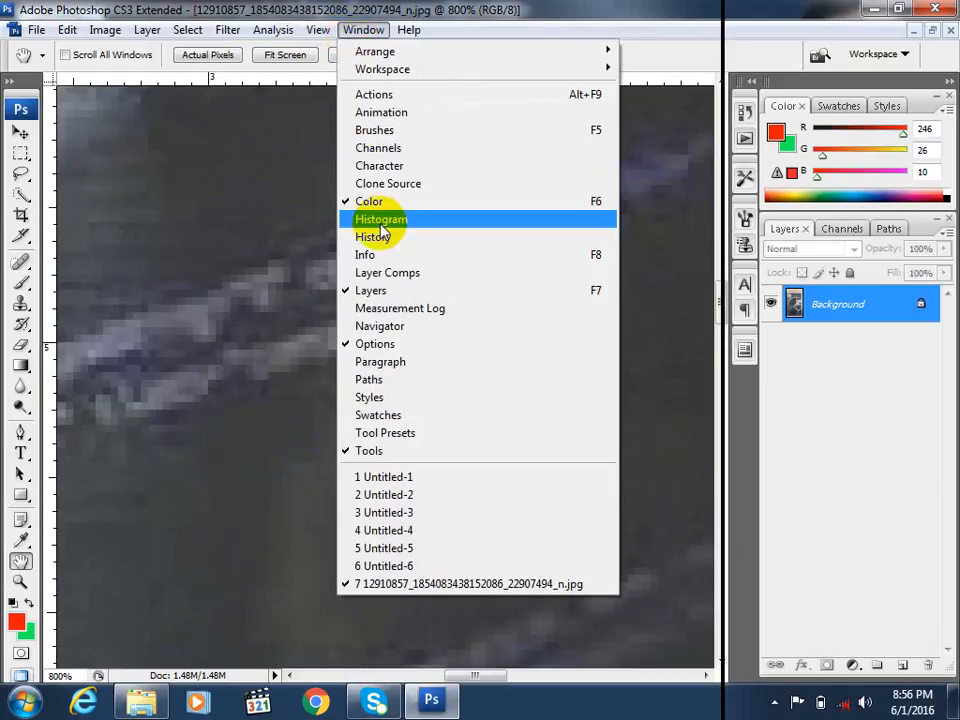
left_click(381, 325)
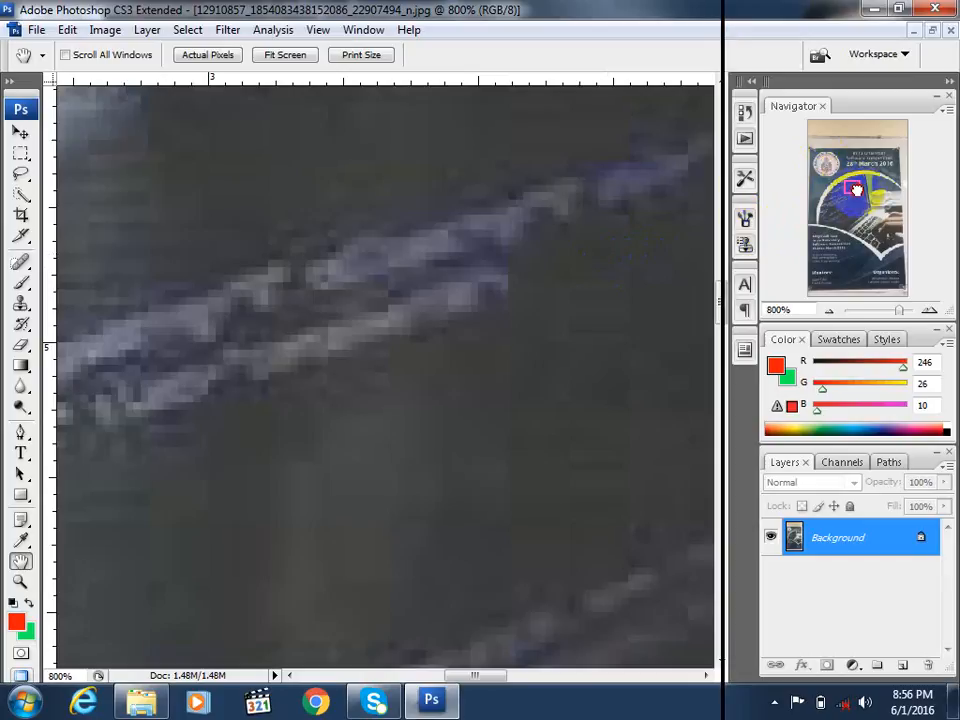
left_click_drag(856, 190, 830, 165)
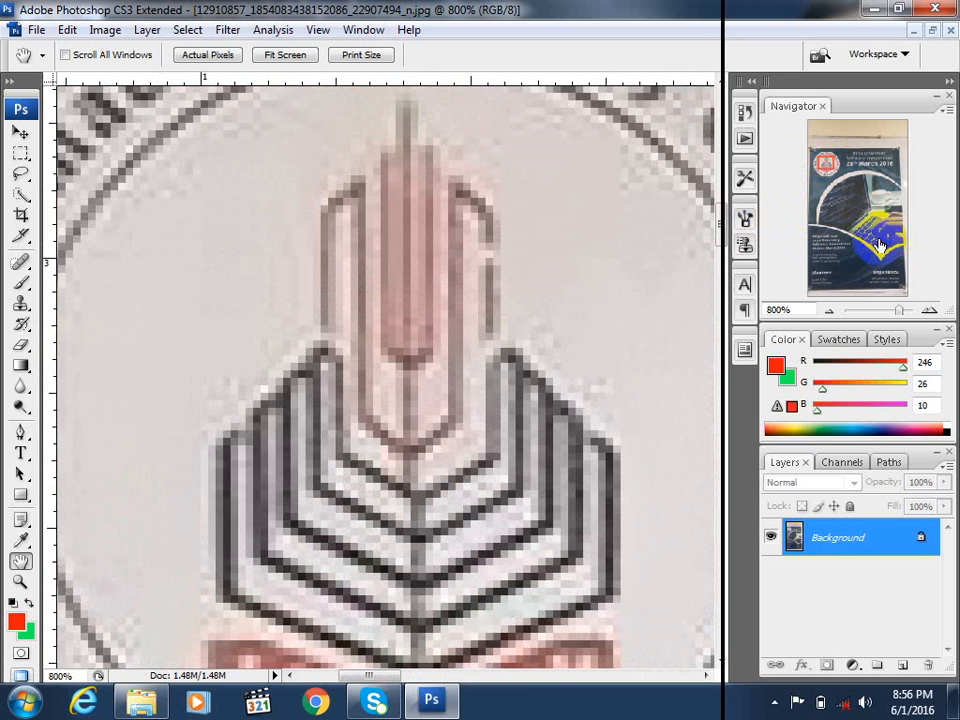
left_click_drag(814, 161, 872, 246)
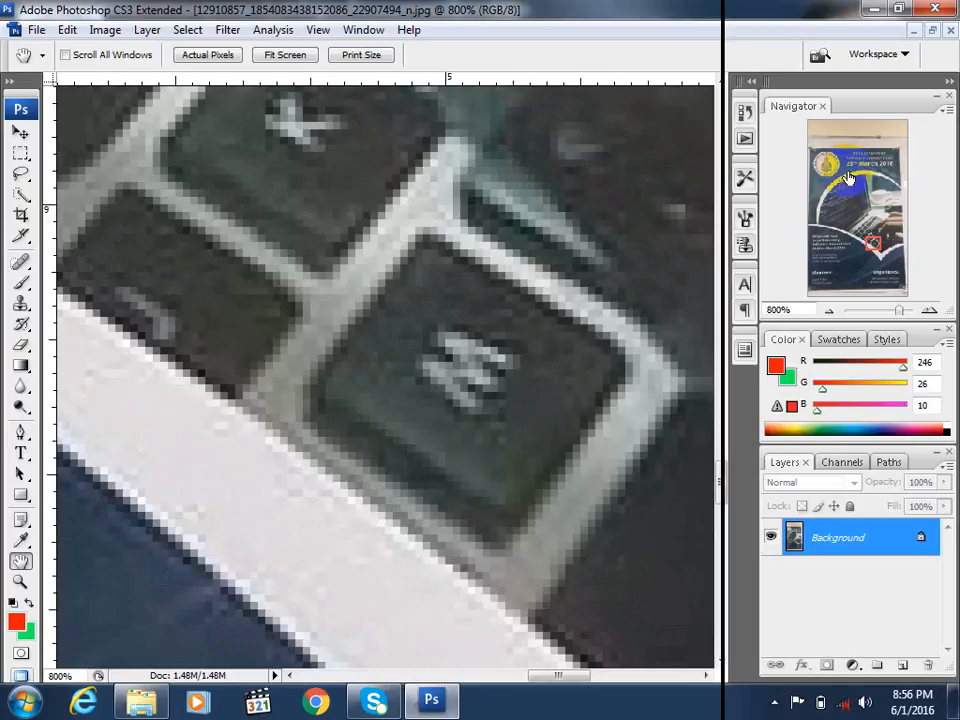
left_click_drag(870, 240, 851, 161)
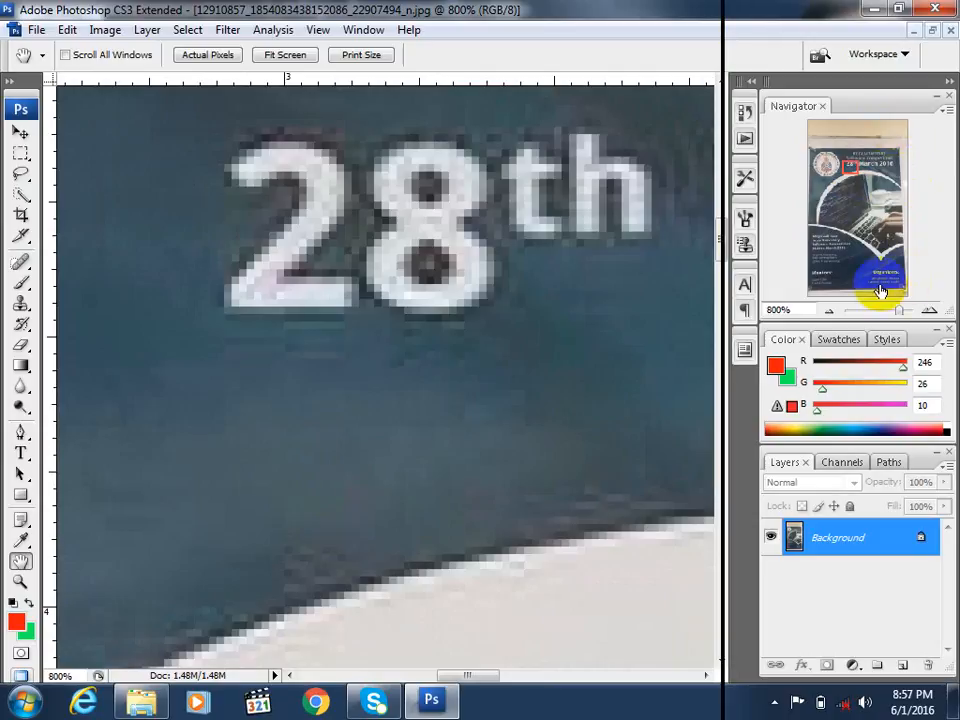
- Make a freehand Lasso selection around the white cup and saucer in the poster image, viewed at 200%
key("ctrl+minus")
key("ctrl+minus")
key("ctrl+minus")
key("ctrl+minus")
key("ctrl+minus")
key("ctrl+minus")
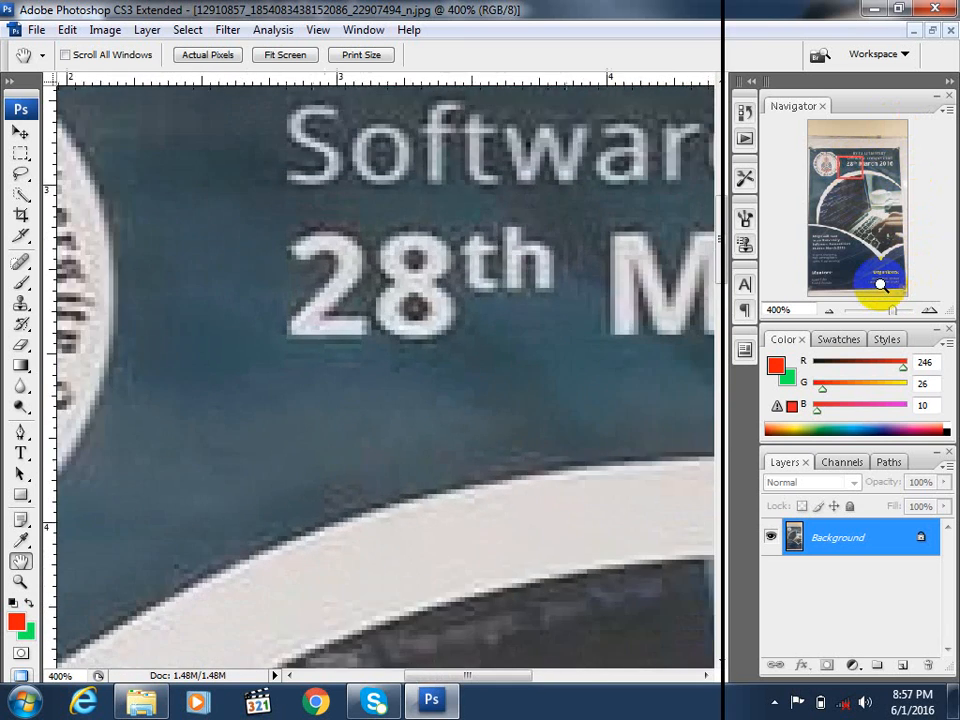
key("ctrl+minus")
key("ctrl+plus")
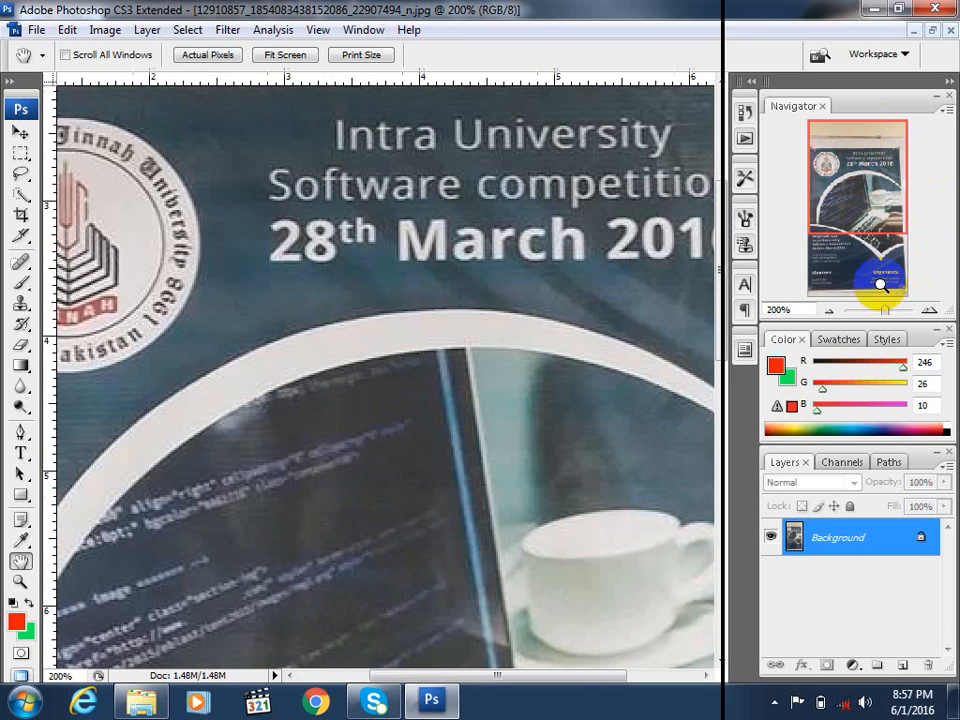
left_click_drag(560, 267, 556, 241)
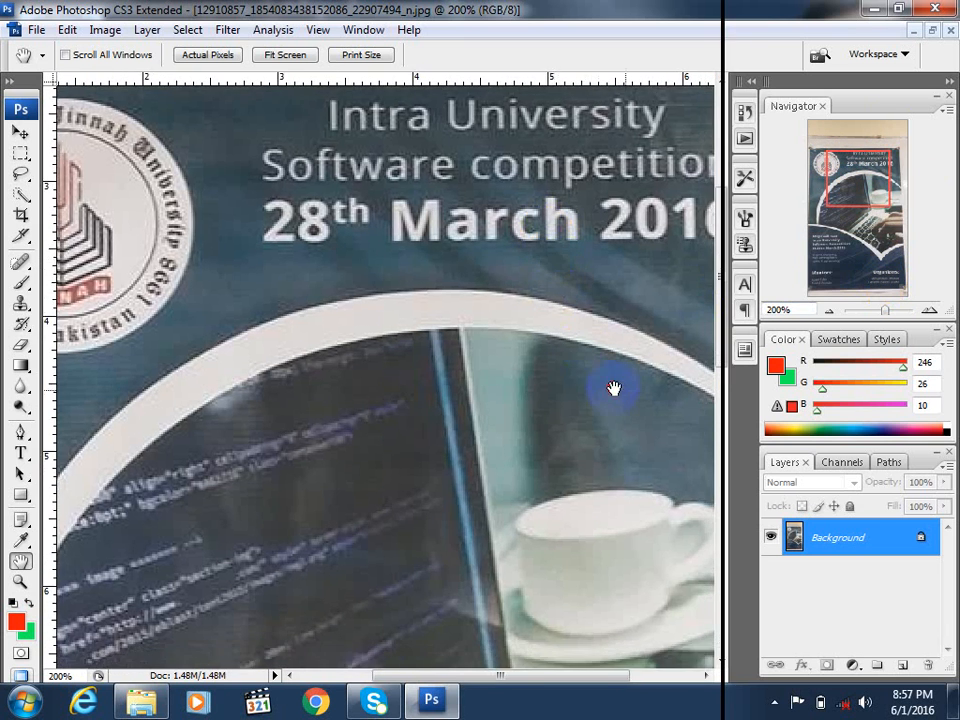
left_click_drag(613, 388, 418, 297)
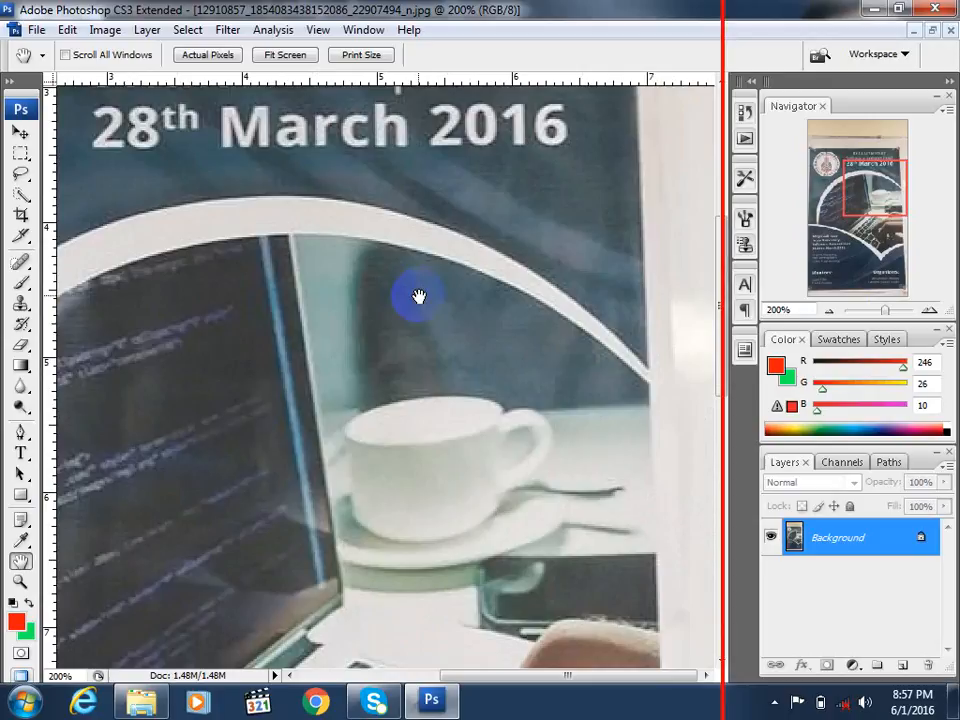
left_click_drag(20, 173, 75, 172)
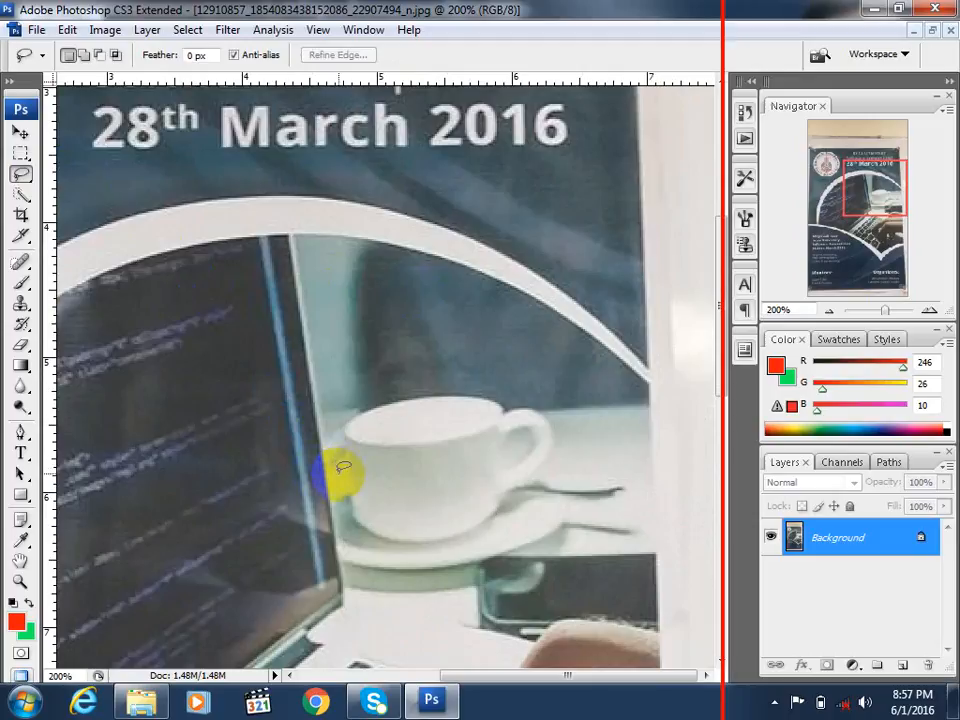
mouse_move(337, 470)
left_mouse_down()
mouse_move(308, 459)
mouse_move(351, 388)
mouse_move(478, 365)
mouse_move(579, 400)
mouse_move(598, 511)
mouse_move(582, 547)
mouse_move(525, 582)
mouse_move(427, 600)
mouse_move(352, 590)
mouse_move(327, 584)
mouse_move(291, 551)
mouse_move(314, 501)
mouse_move(308, 450)
left_mouse_up()
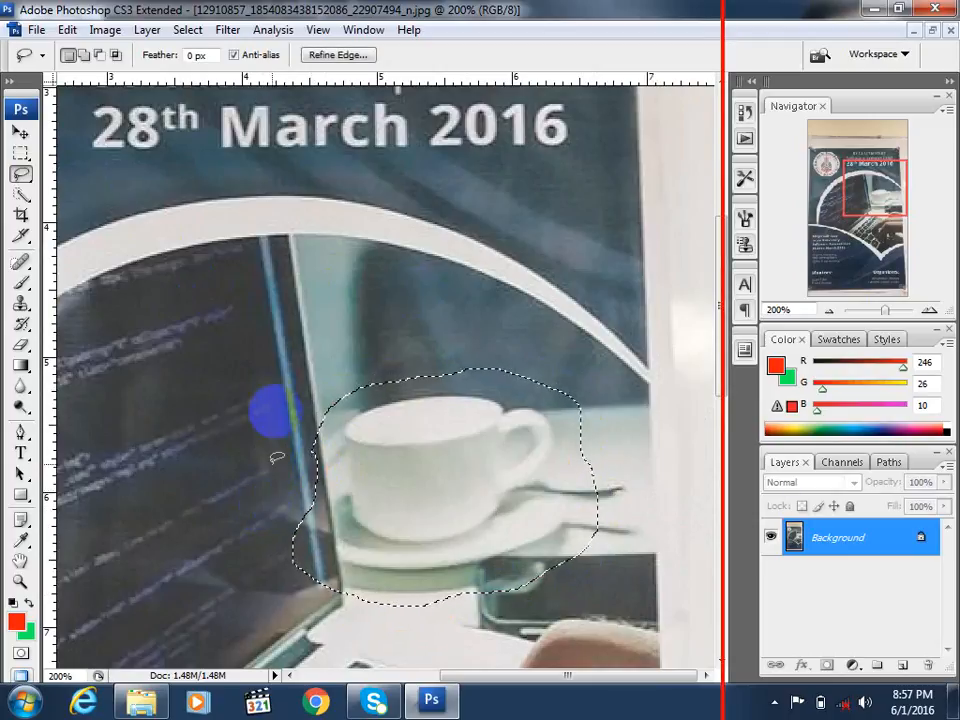
- Float the poster image window, widen it and move it so that the Untitled-6 document is accessible beside it
left_click(932, 33)
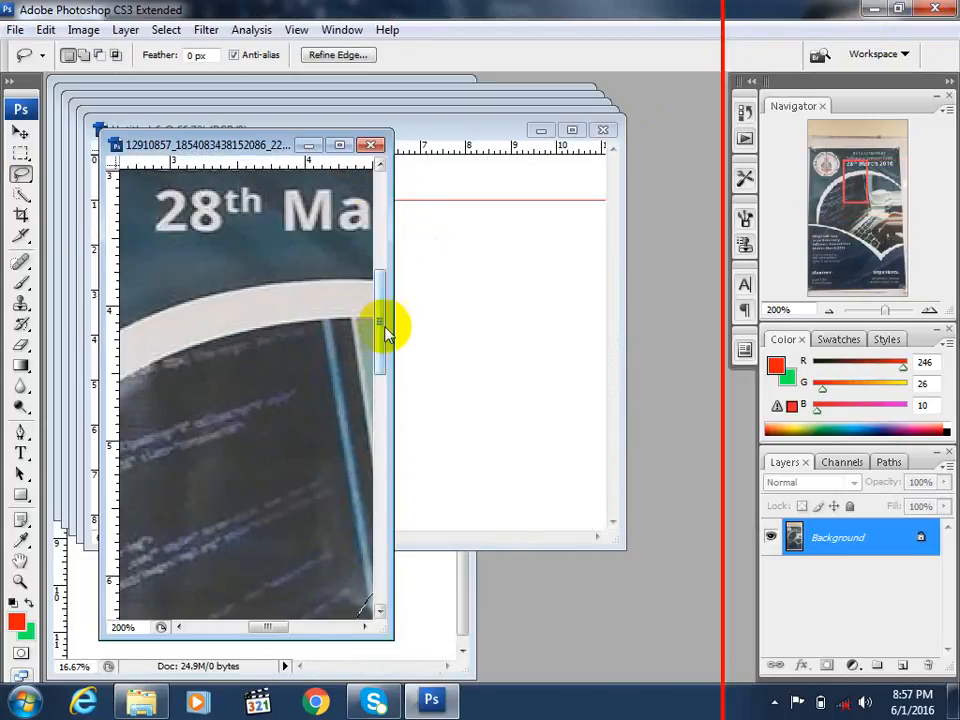
left_click_drag(390, 326, 621, 290)
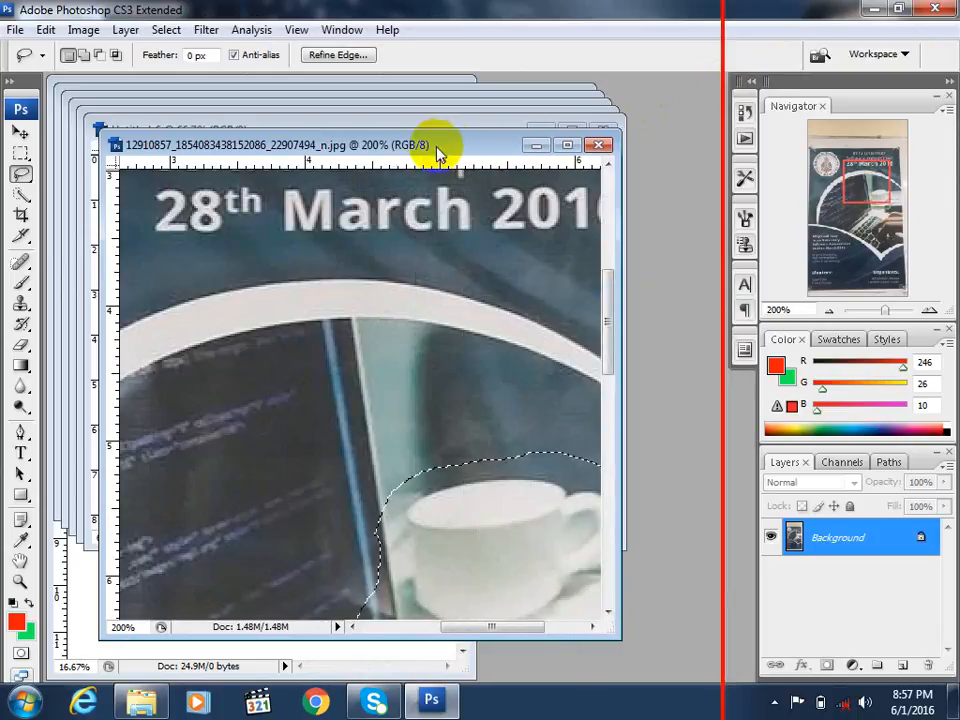
left_click_drag(437, 152, 617, 128)
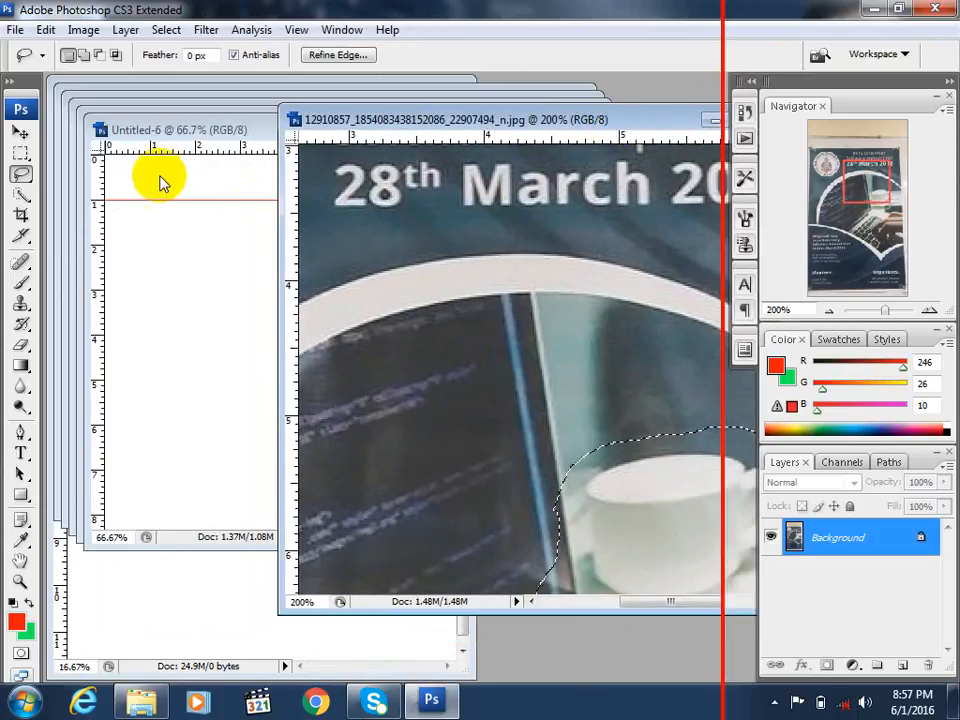
- Copy the selected cup into the Untitled-6 document with the Move Tool and inspect its cut-out edges at 200%
left_click(22, 136)
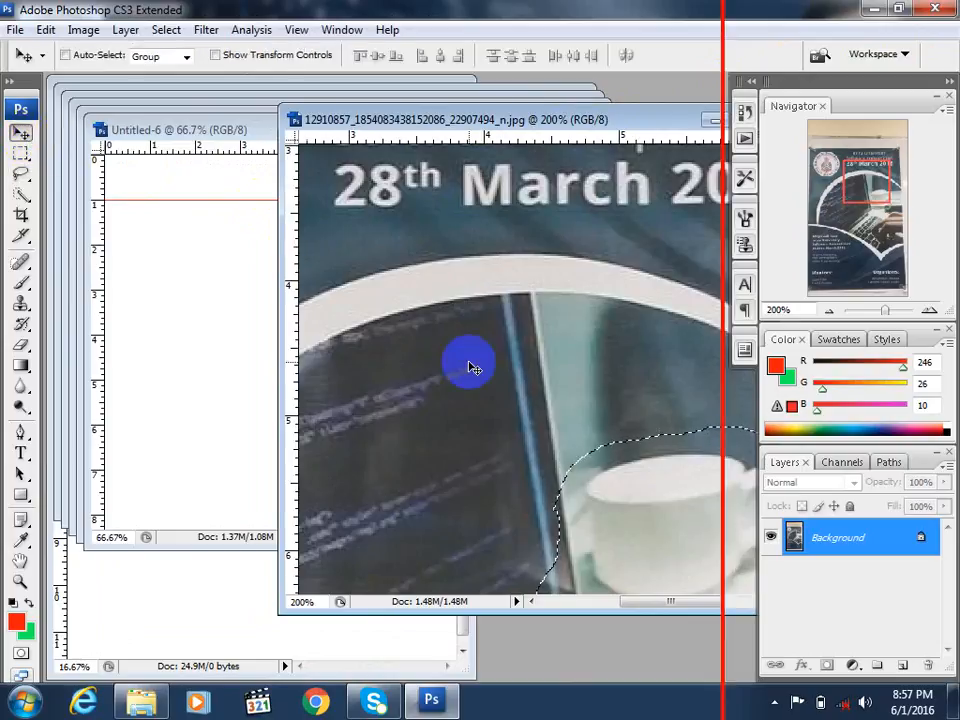
left_click_drag(590, 475, 221, 315)
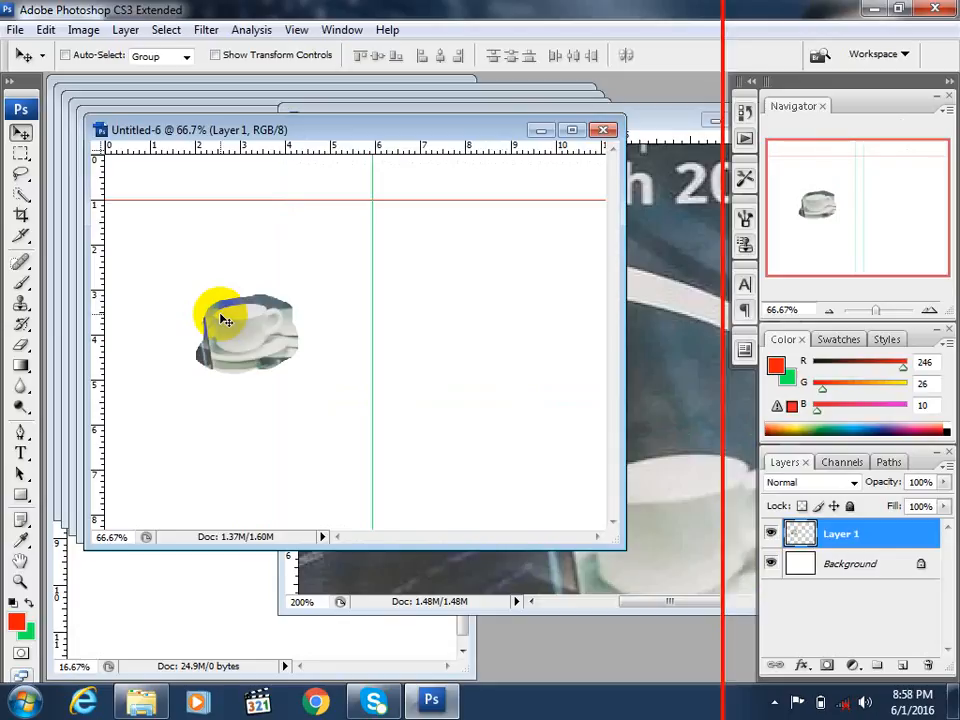
key("ctrl+plus")
key("ctrl+plus")
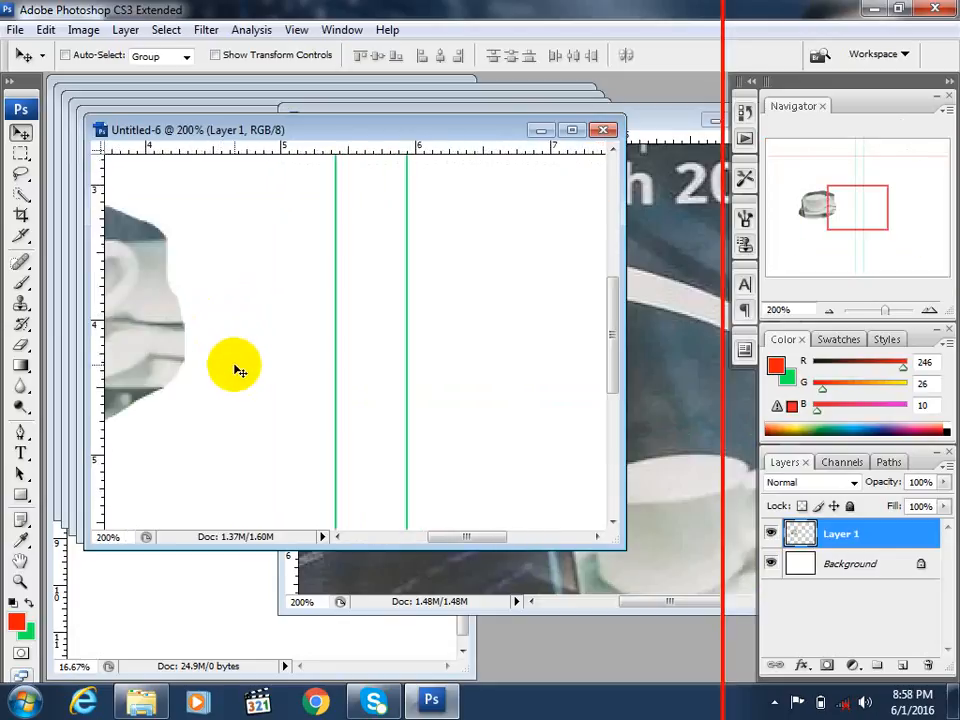
left_click_drag(452, 537, 393, 541)
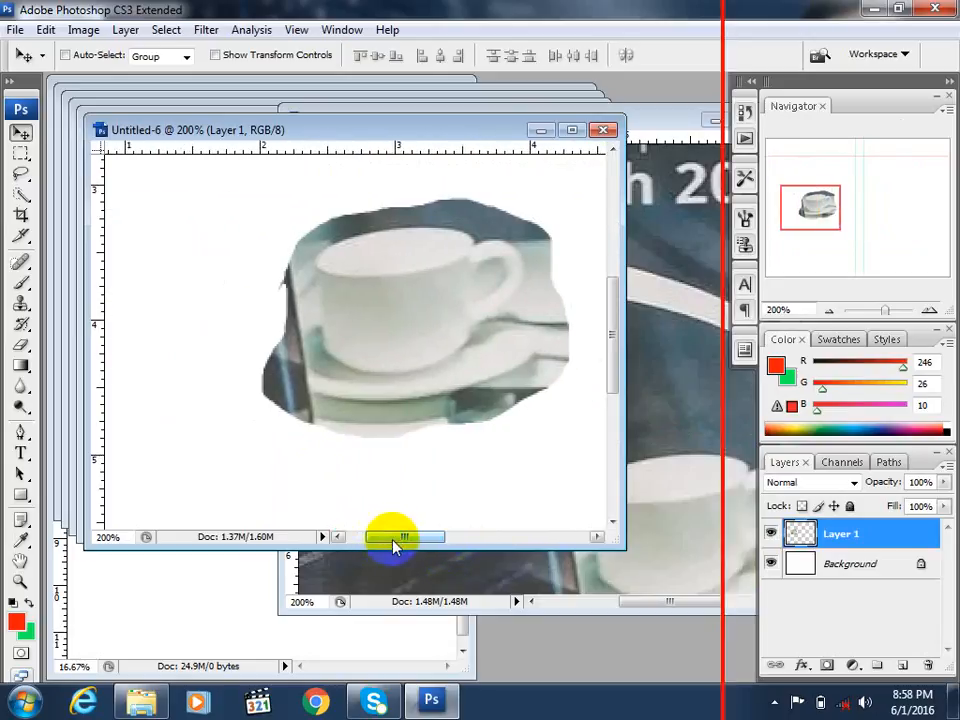
key("ctrl+minus")
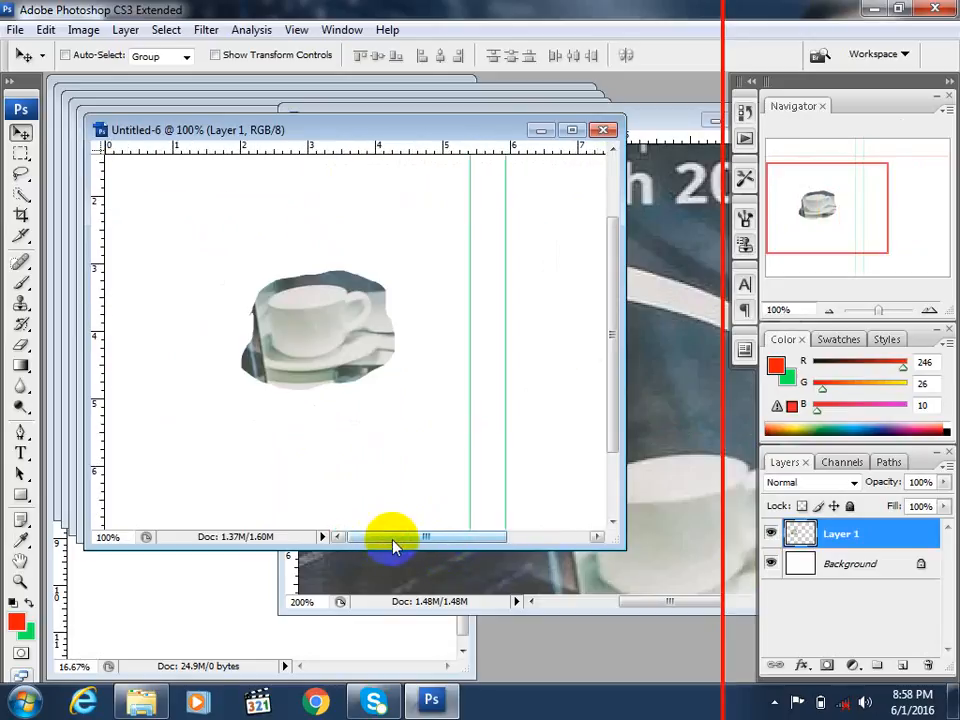
key("ctrl+minus")
- Refine the edge of the cup selection in the poster image with Smooth 8 and Feather 1.1 px
left_click(670, 465)
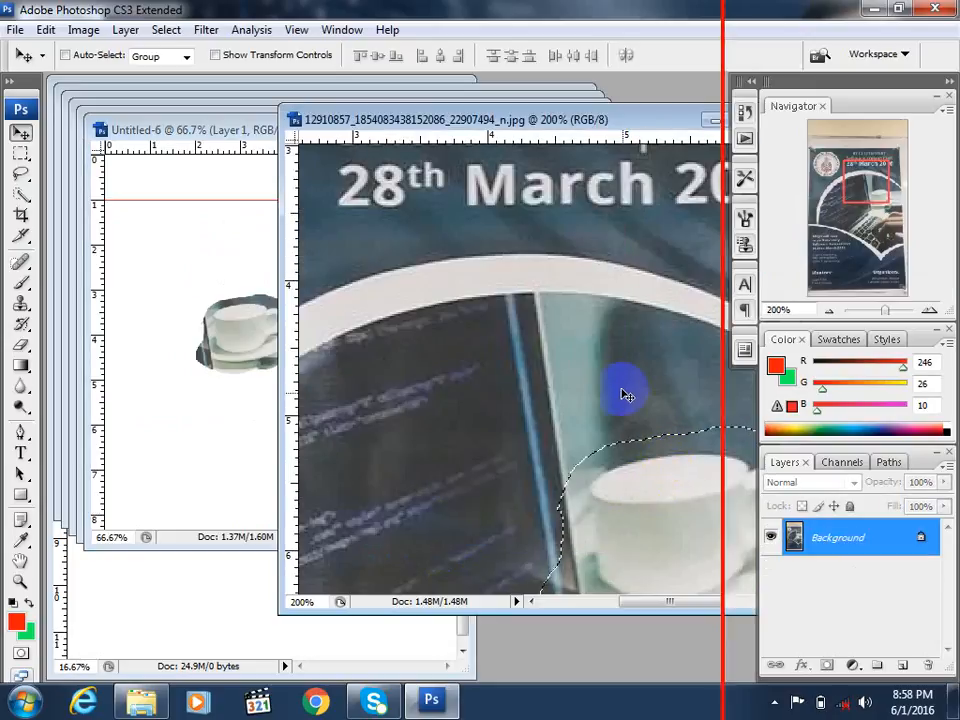
left_click_drag(851, 200, 869, 215)
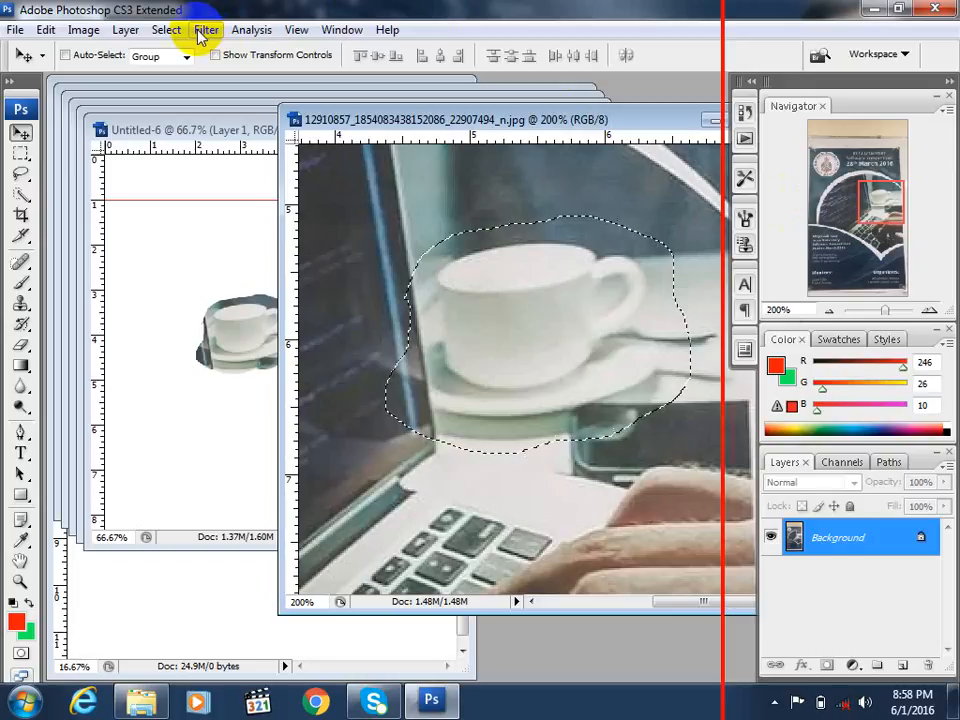
left_click(165, 35)
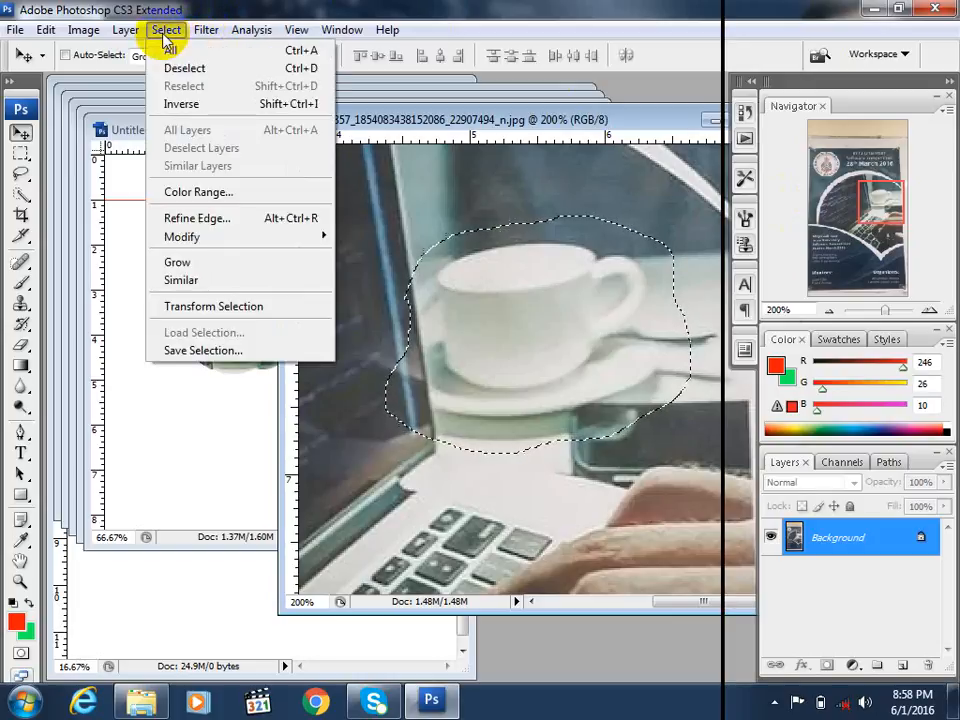
left_click(253, 220)
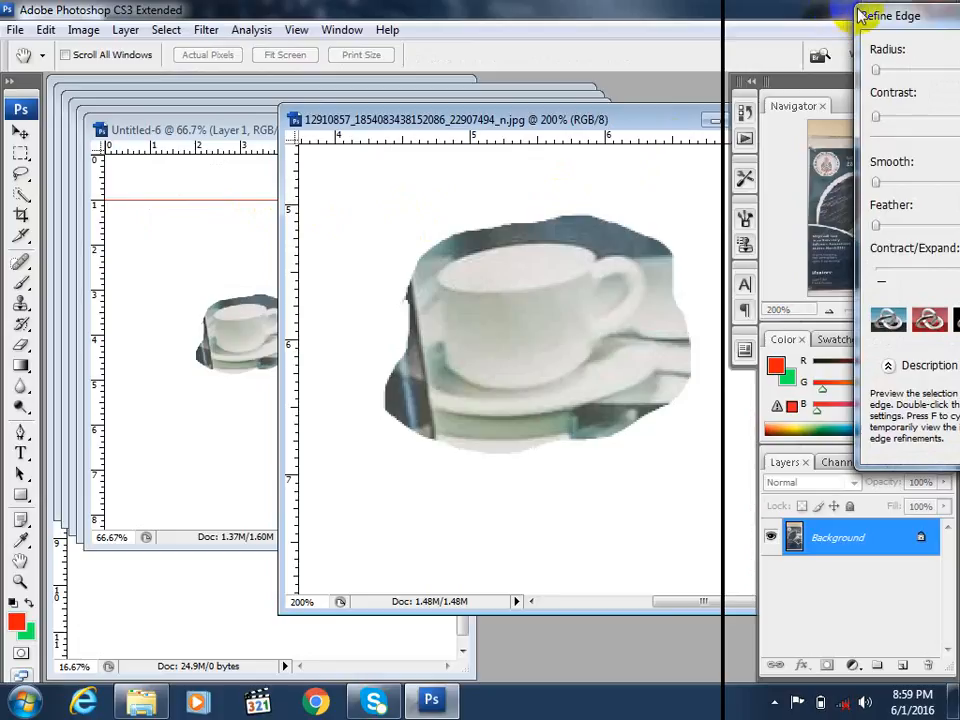
left_click_drag(881, 17, 655, 37)
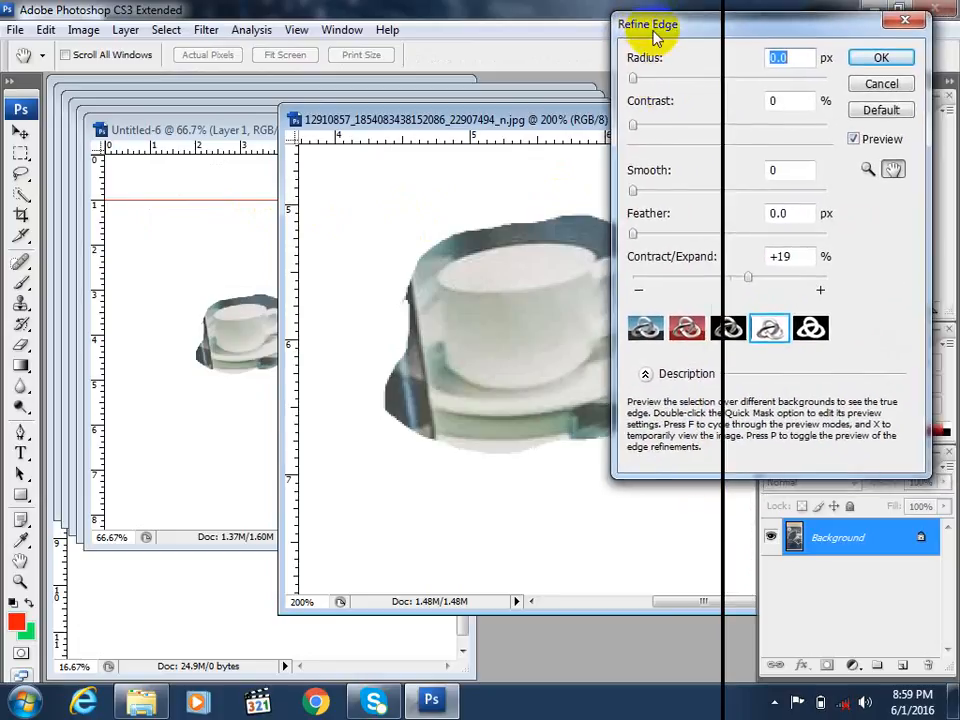
left_click_drag(633, 190, 651, 190)
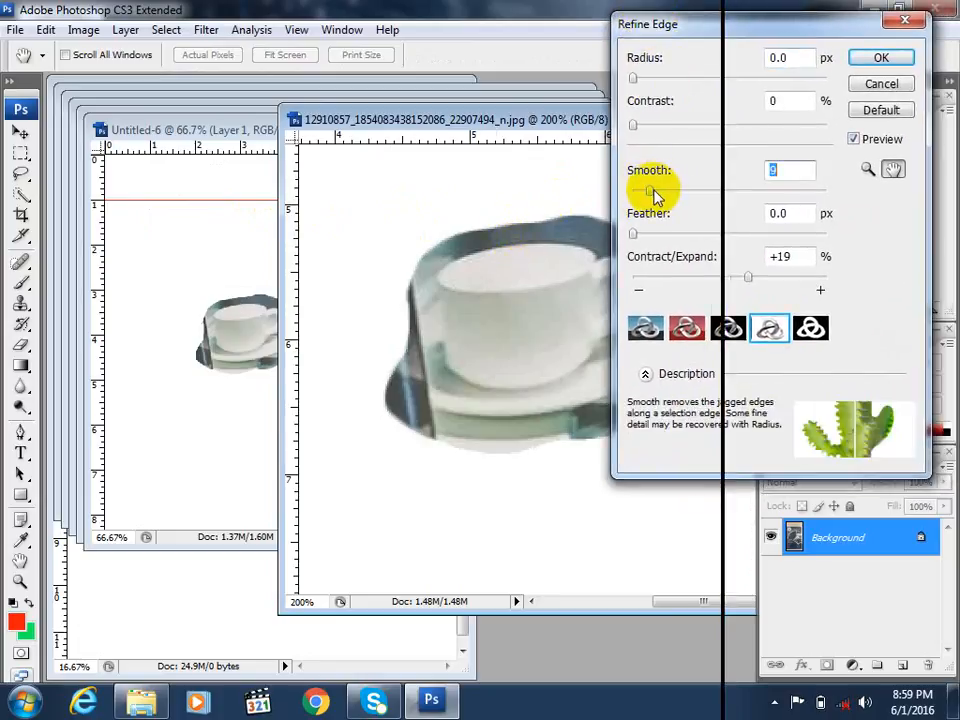
left_click_drag(654, 192, 630, 191)
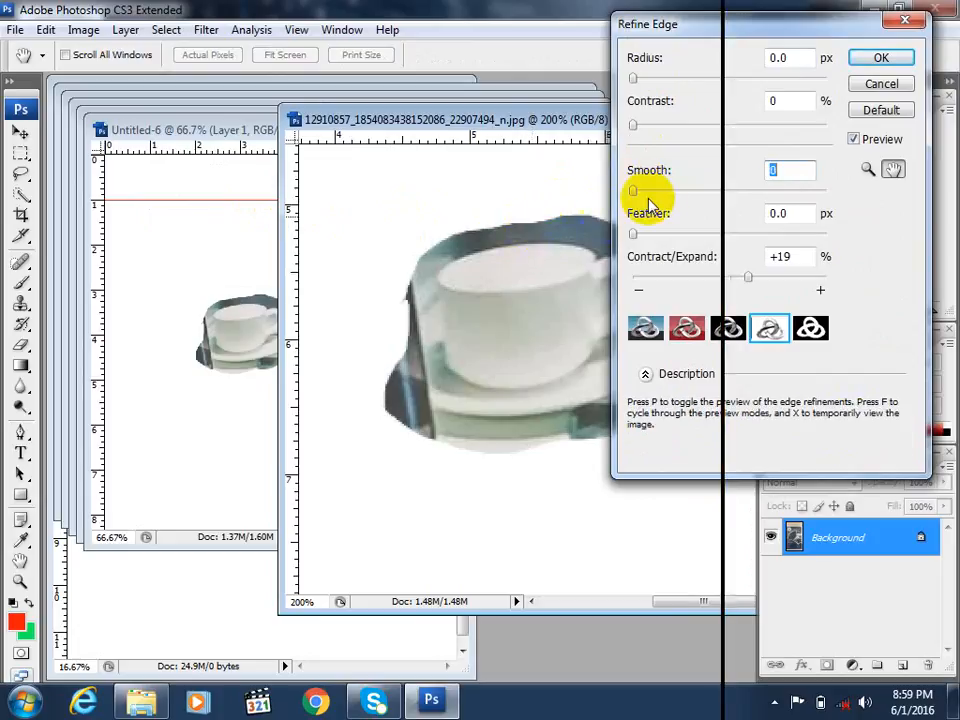
left_click_drag(640, 192, 650, 194)
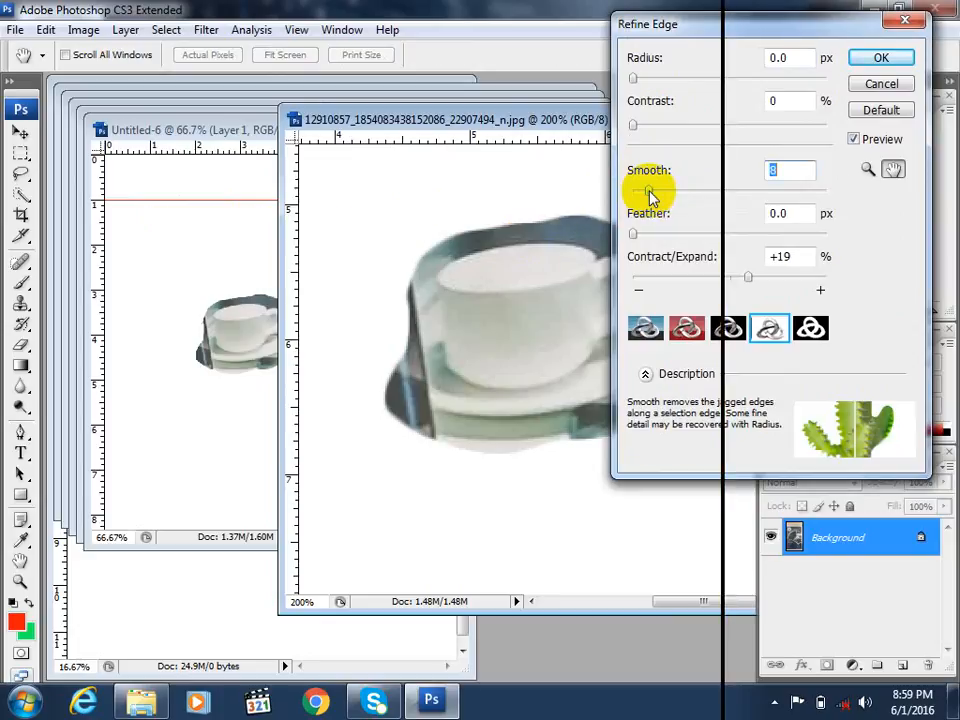
left_click_drag(634, 233, 645, 238)
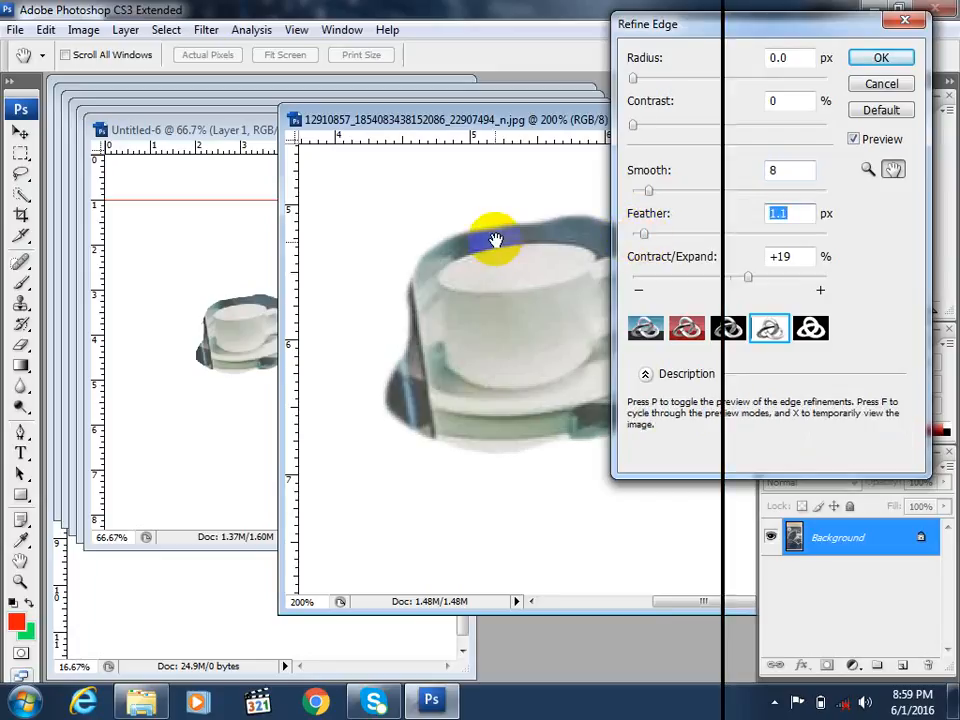
left_click(878, 60)
- Copy the refined cup selection into Untitled-6 and place it beside the first cup to compare their edges at 200%
key("v")
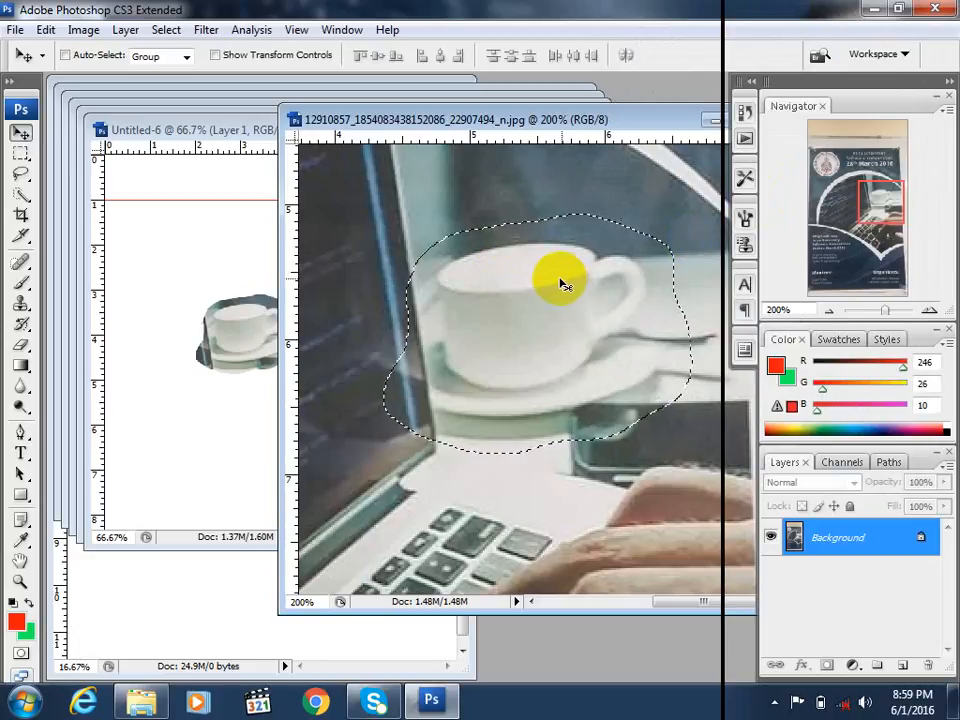
left_click_drag(561, 283, 408, 258)
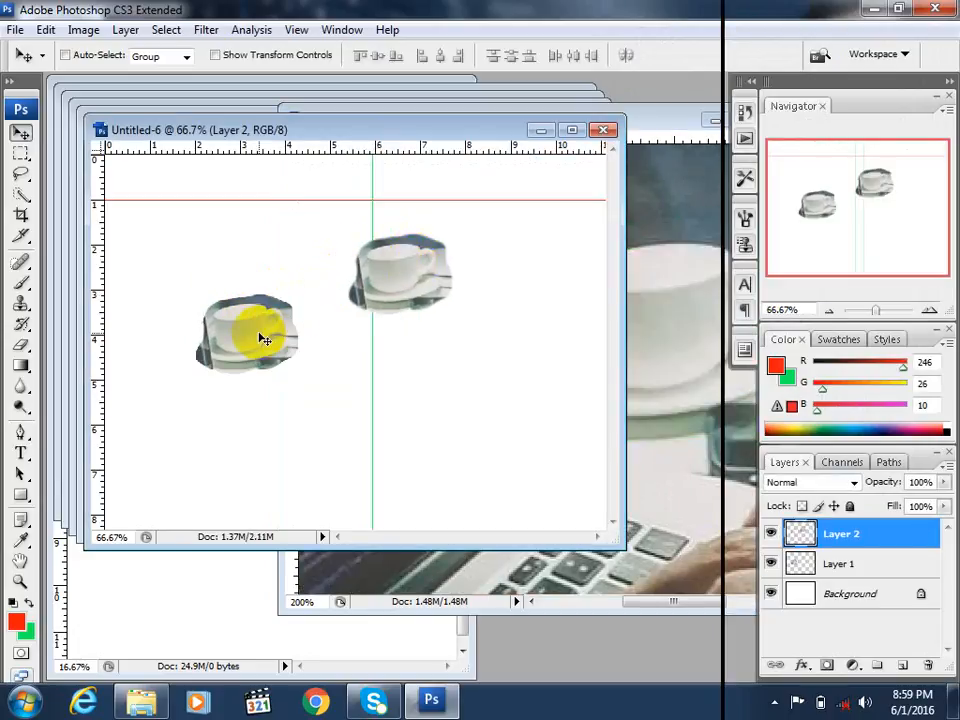
key("ctrl+plus")
key("ctrl+plus")
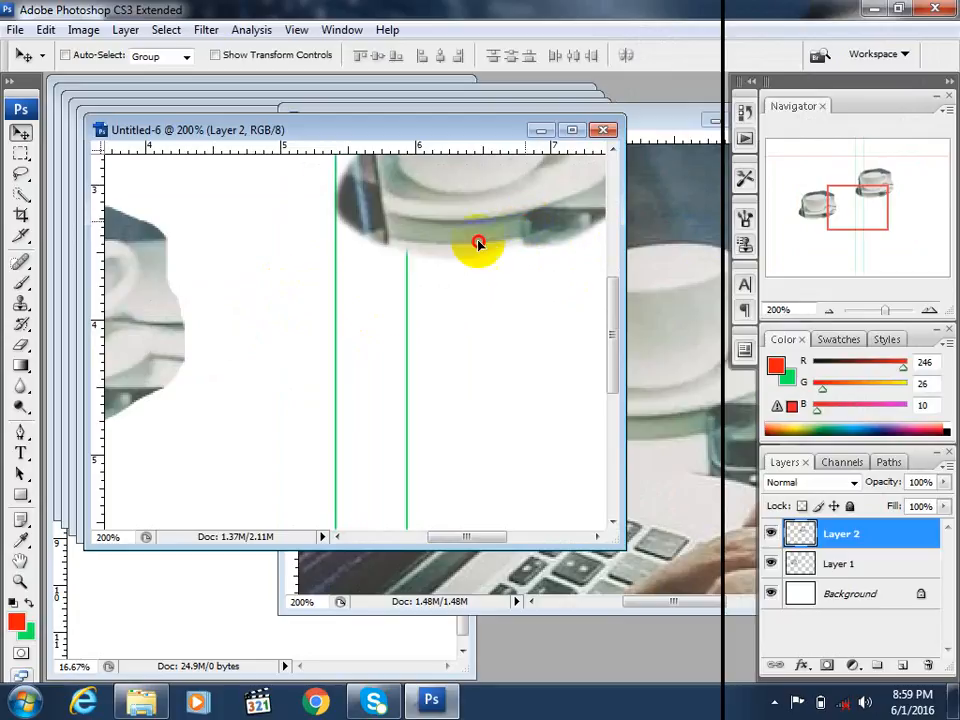
left_click_drag(476, 245, 391, 322)
left_click_drag(857, 204, 836, 197)
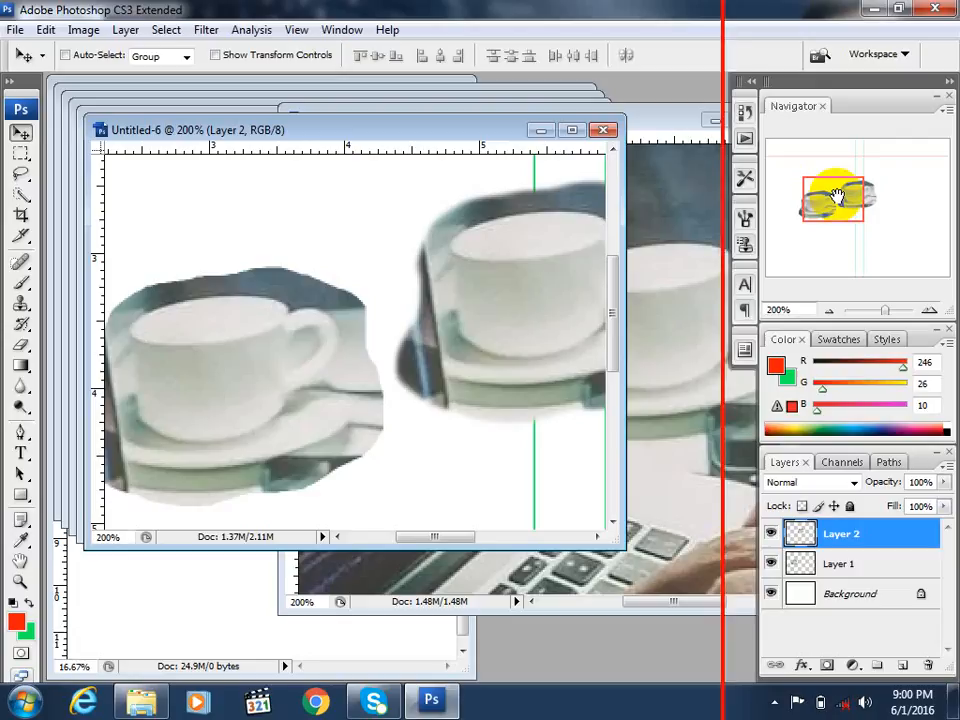
- Deselect the cup selection in the poster image and maximize the image window
left_click(694, 238)
left_click_drag(611, 122, 484, 129)
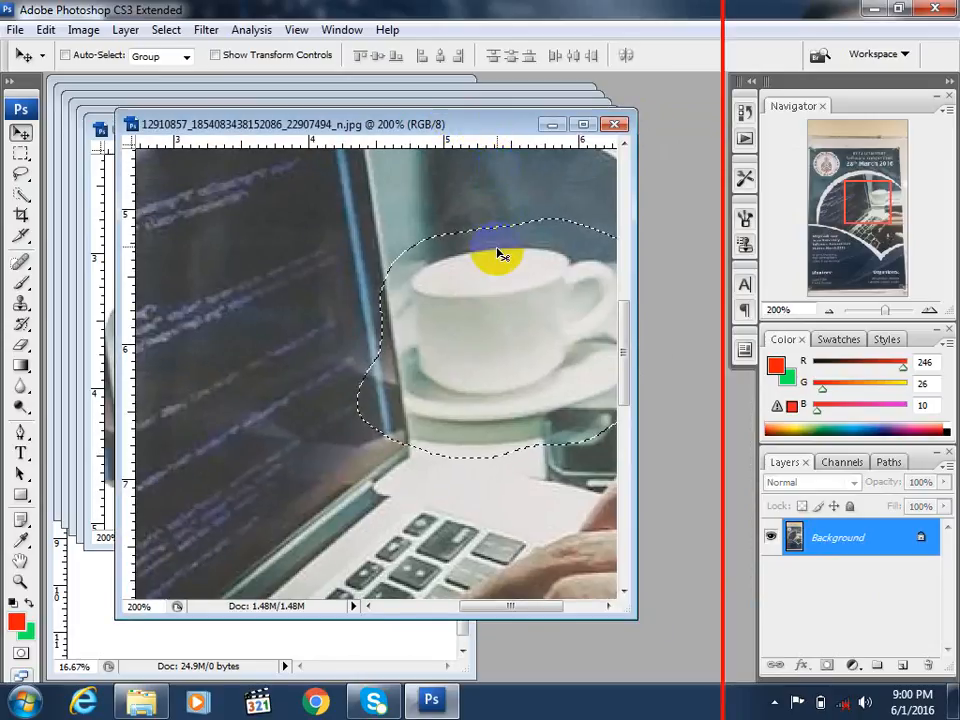
key("ctrl+d")
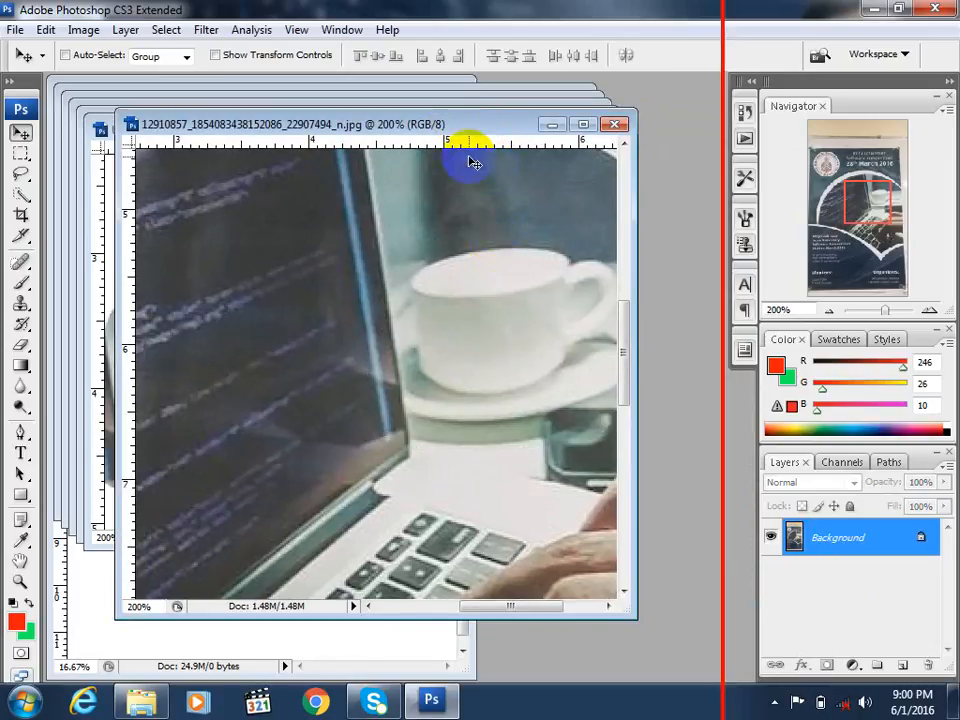
double_click(428, 132)
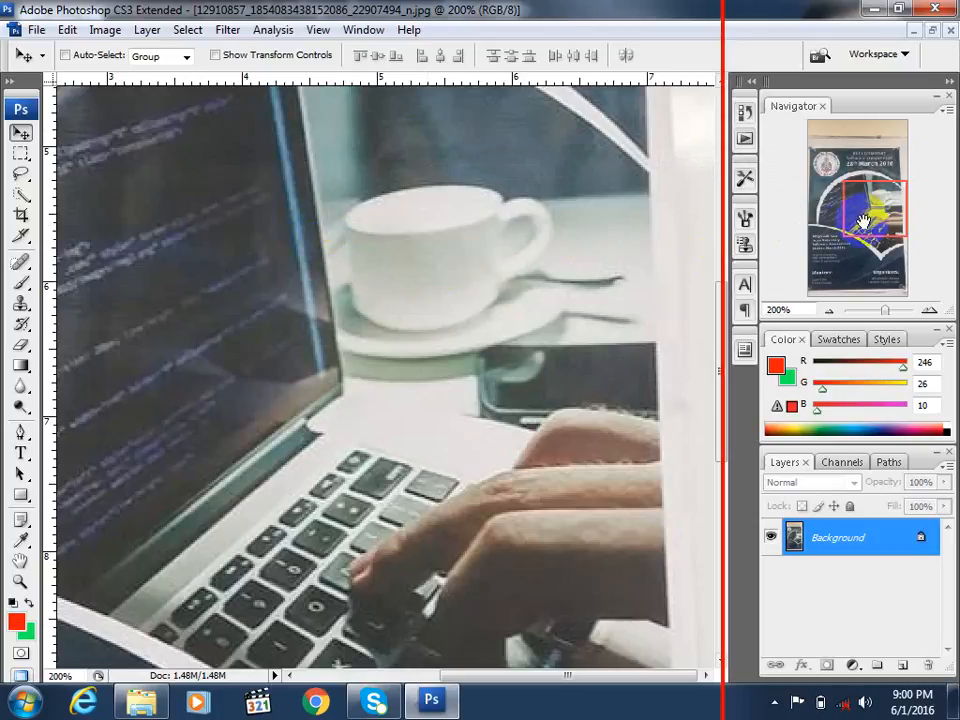
- Select the laptop screen in the poster image by its corners with the Polygonal Lasso Tool
left_click_drag(862, 220, 823, 203)
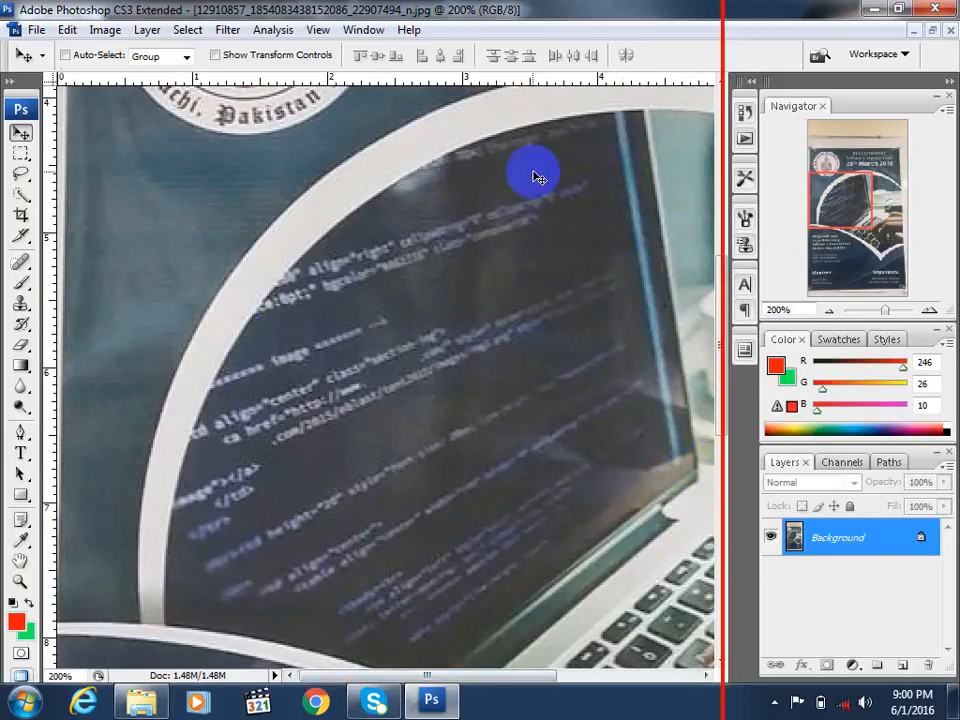
left_click(22, 176)
mouse_move(22, 176)
left_mouse_down()
mouse_move(107, 178)
mouse_move(115, 193)
left_mouse_up()
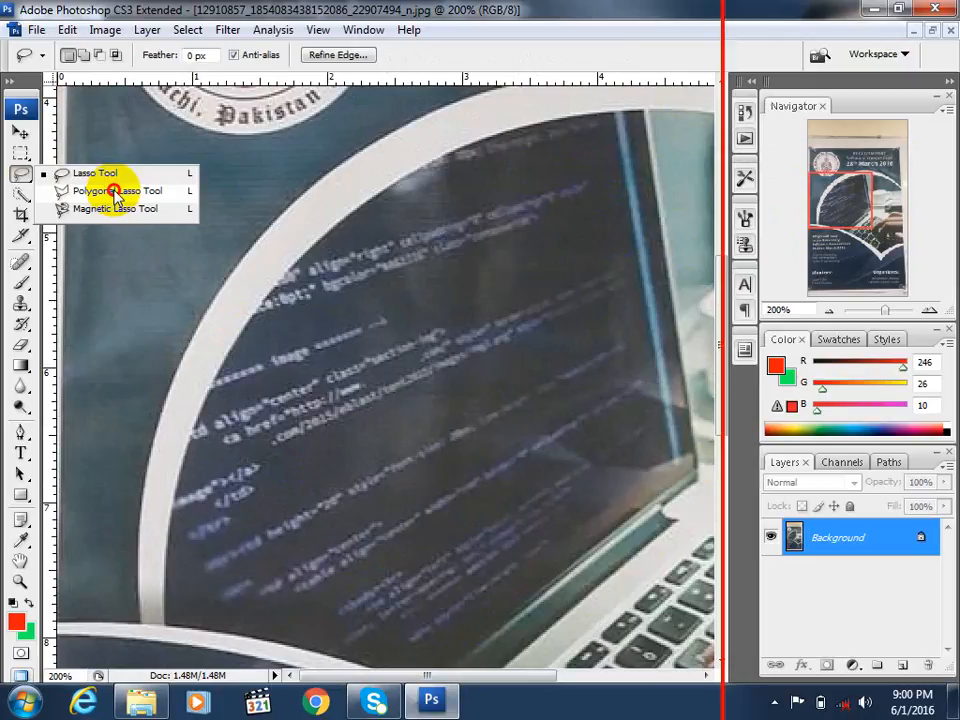
left_click(115, 191)
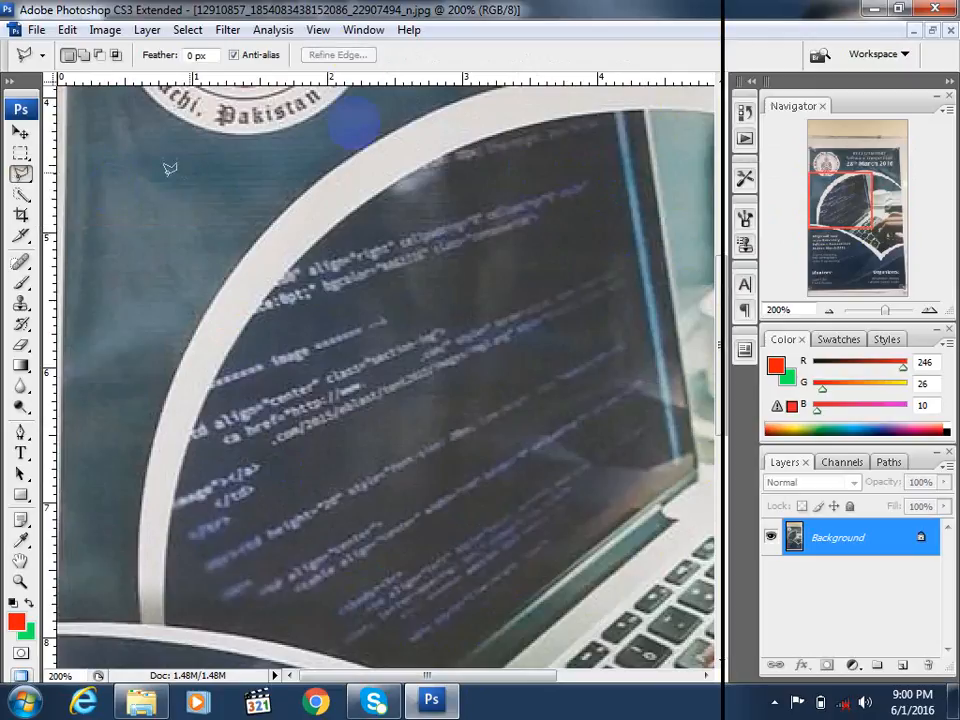
left_click(645, 107)
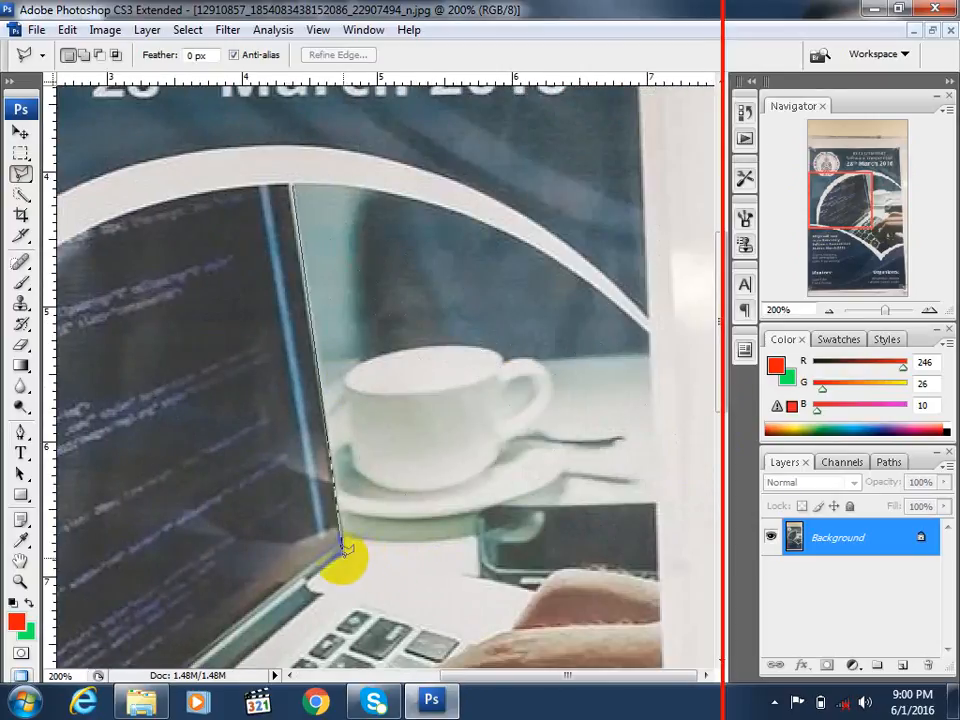
left_click(345, 548)
left_click(308, 582)
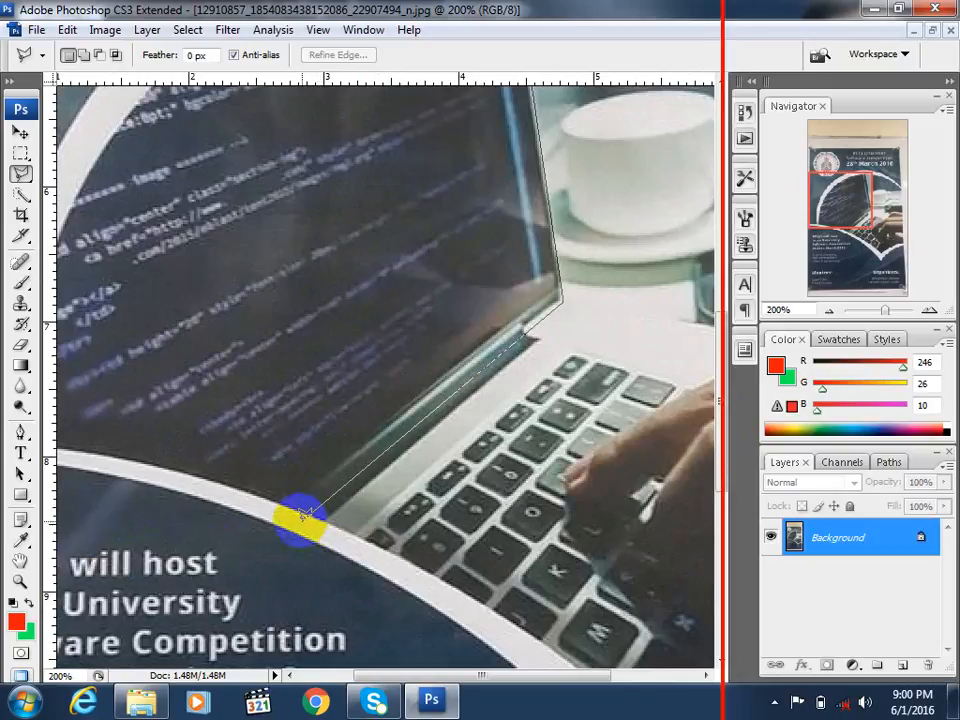
left_click(298, 510)
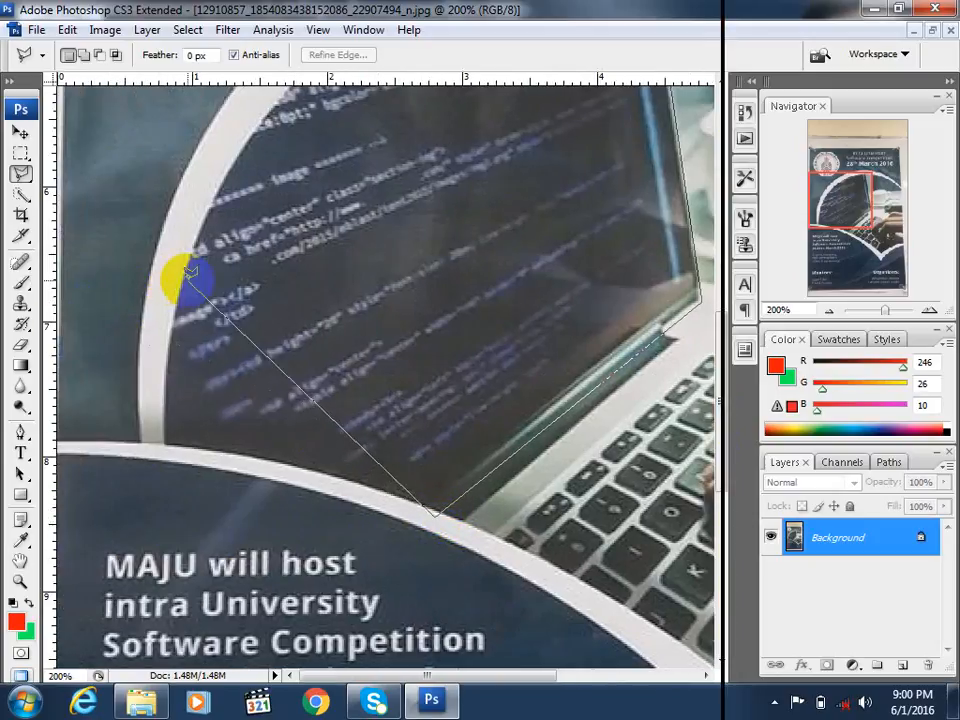
left_click(214, 180)
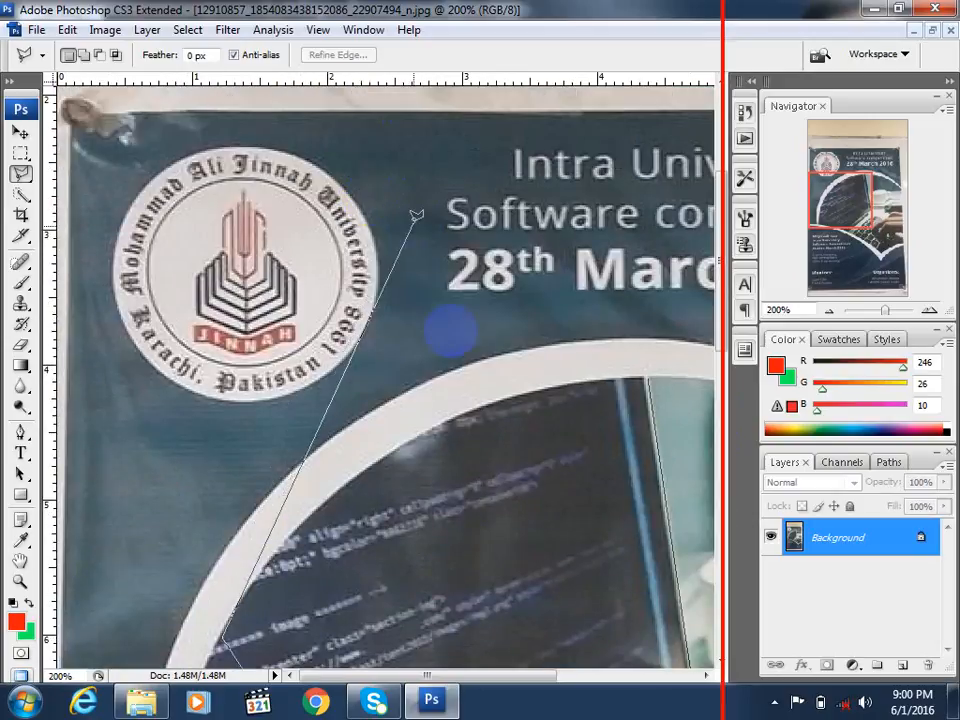
left_click(647, 376)
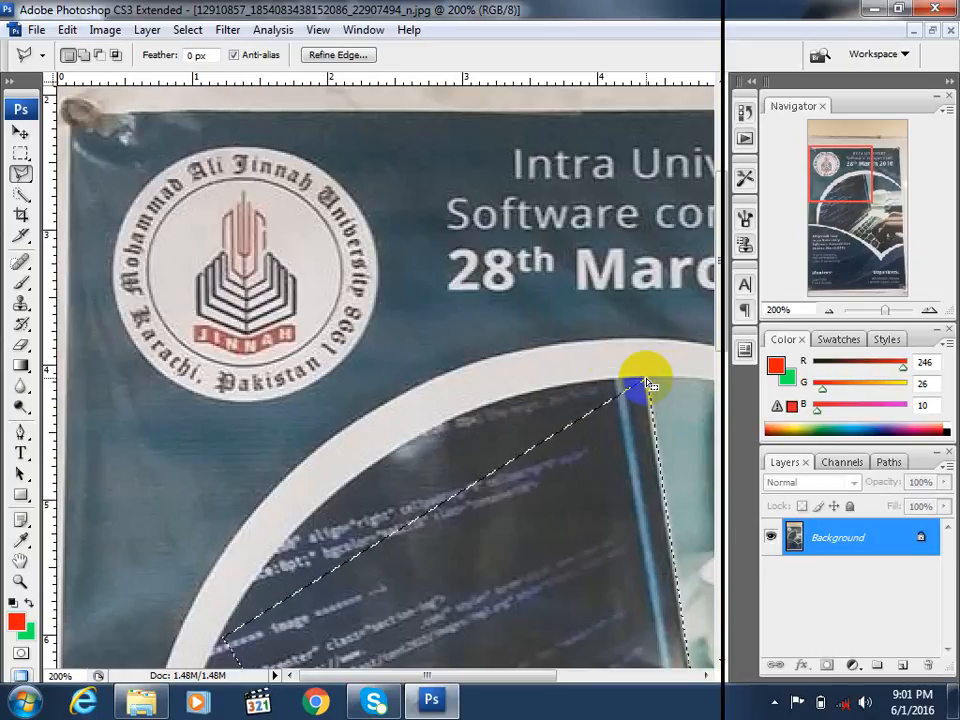
- Refine the edge of the laptop screen selection with Smooth 8, Feather 1.1 px and Contract/Expand +19%
left_click(185, 29)
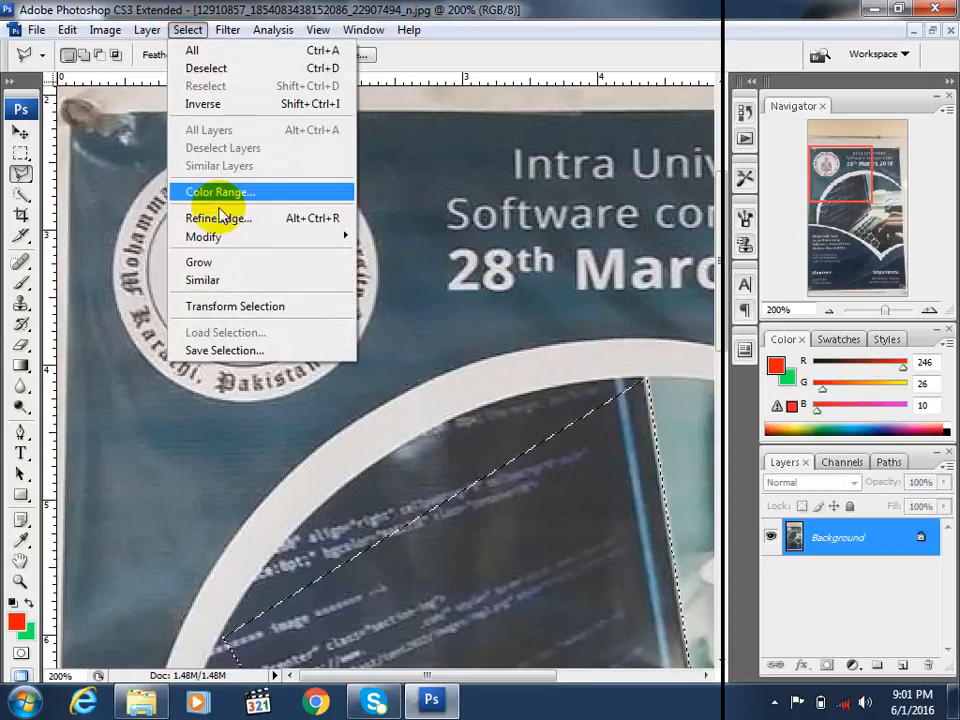
left_click(222, 220)
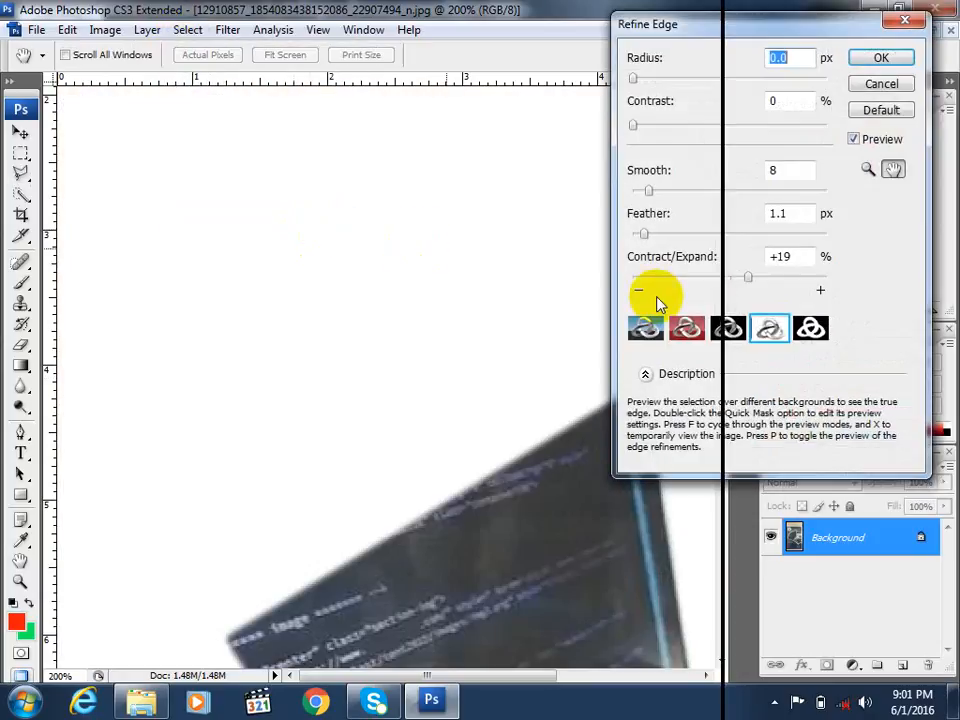
left_click(860, 58)
- Copy the selected laptop screen into the Untitled-6 document with the Move Tool and place it beside the cup
left_click(20, 132)
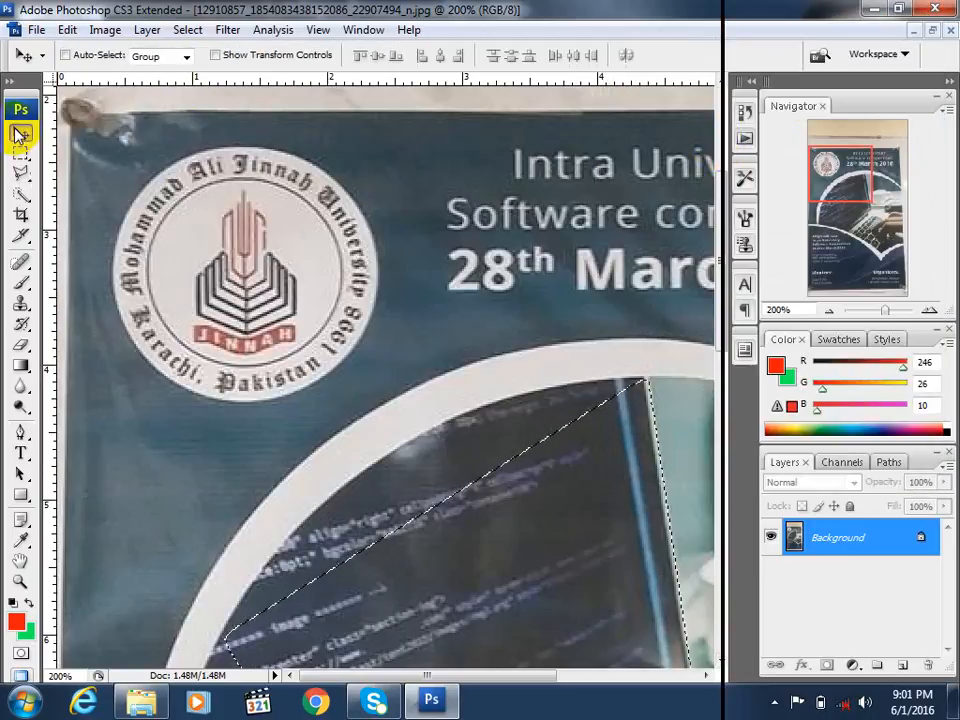
left_click(931, 30)
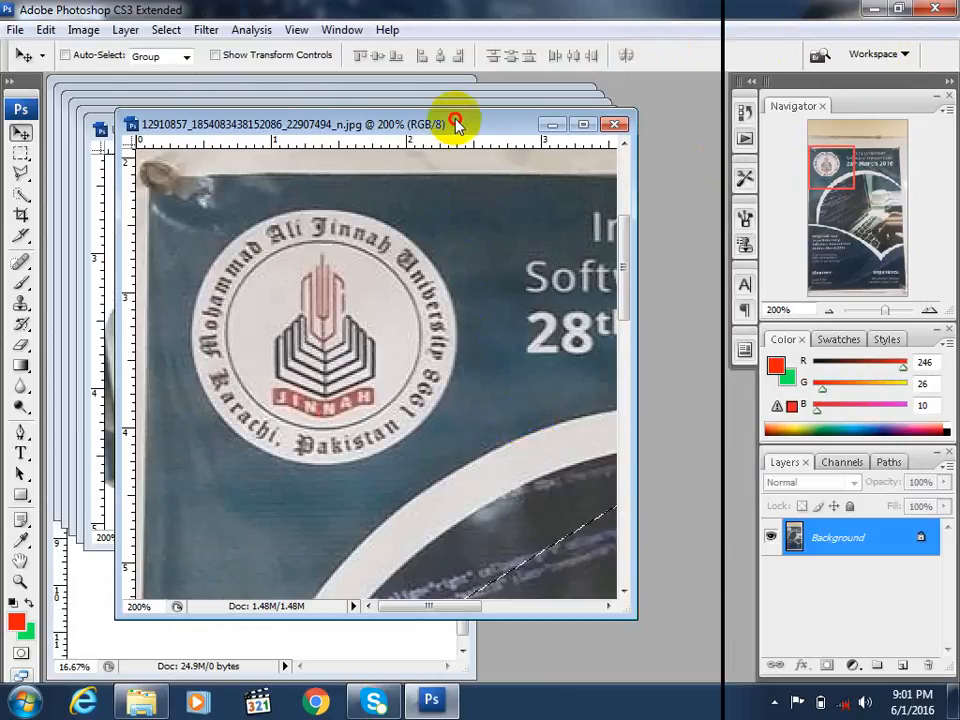
left_click_drag(441, 127, 541, 121)
mouse_move(707, 531)
left_mouse_down()
mouse_move(681, 536)
mouse_move(163, 308)
mouse_move(304, 253)
mouse_move(313, 265)
left_mouse_up()
key("ctrl+minus")
left_click_drag(275, 374, 278, 312)
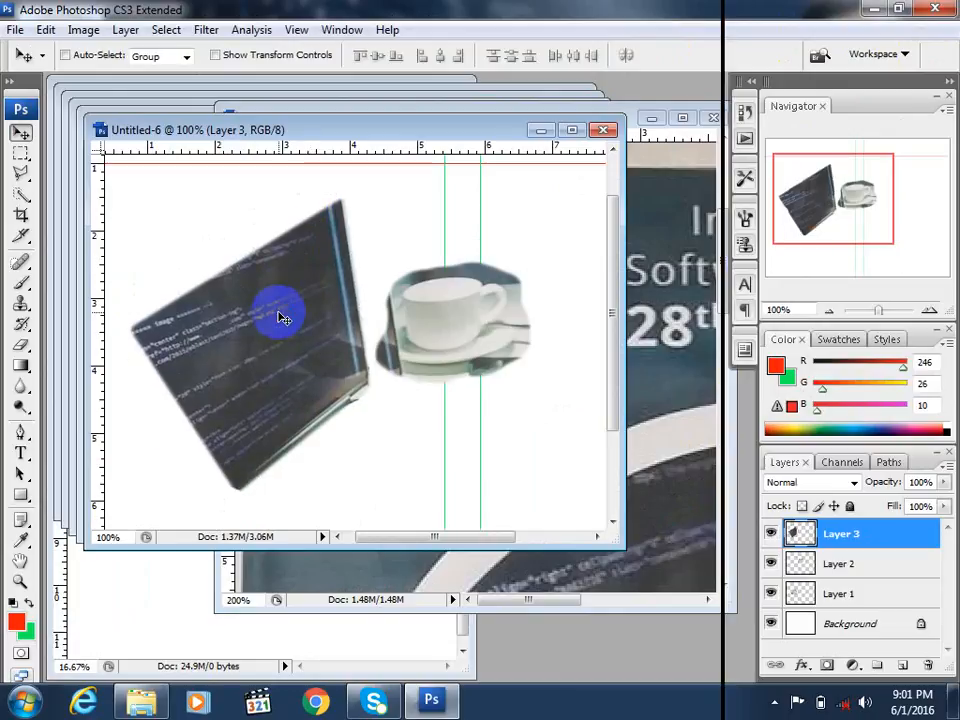
- View the whole poster image with its selection at 50%, and close the poster document
left_click(666, 388)
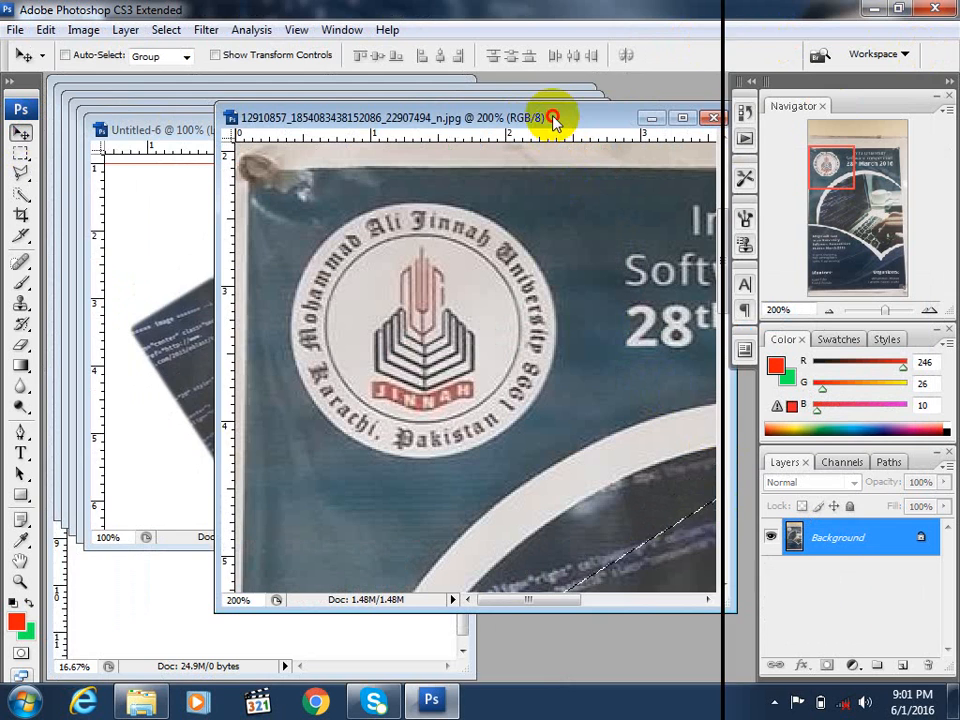
double_click(553, 118)
key("ctrl+minus")
key("ctrl+minus")
key("ctrl+minus")
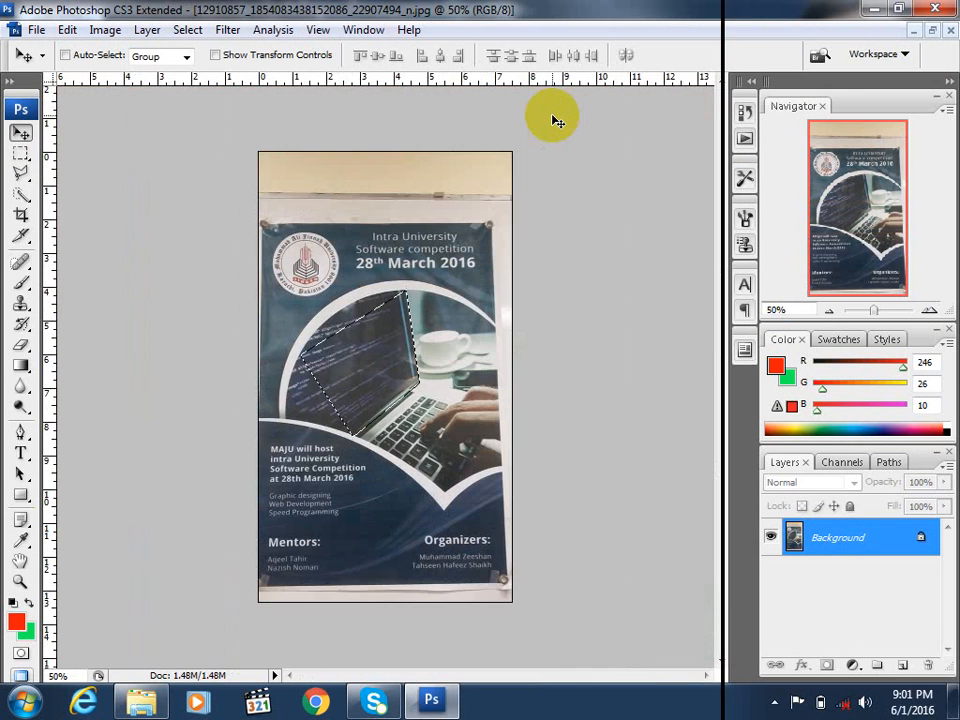
left_click(950, 32)
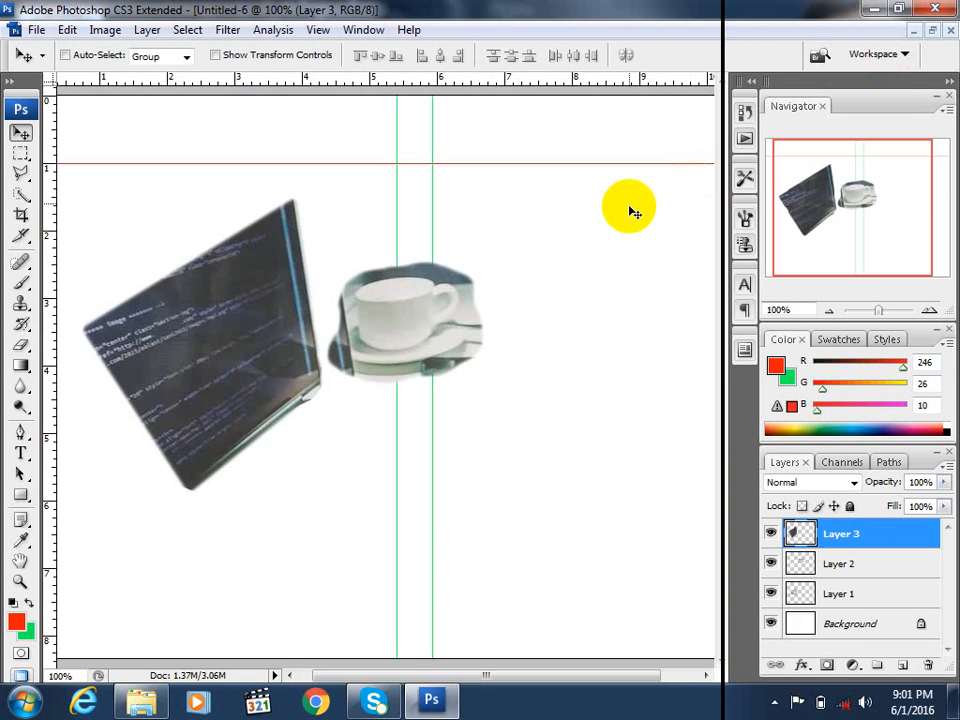
- Open the photo image-1-78.jpg from the extra folder
key("ctrl+o")
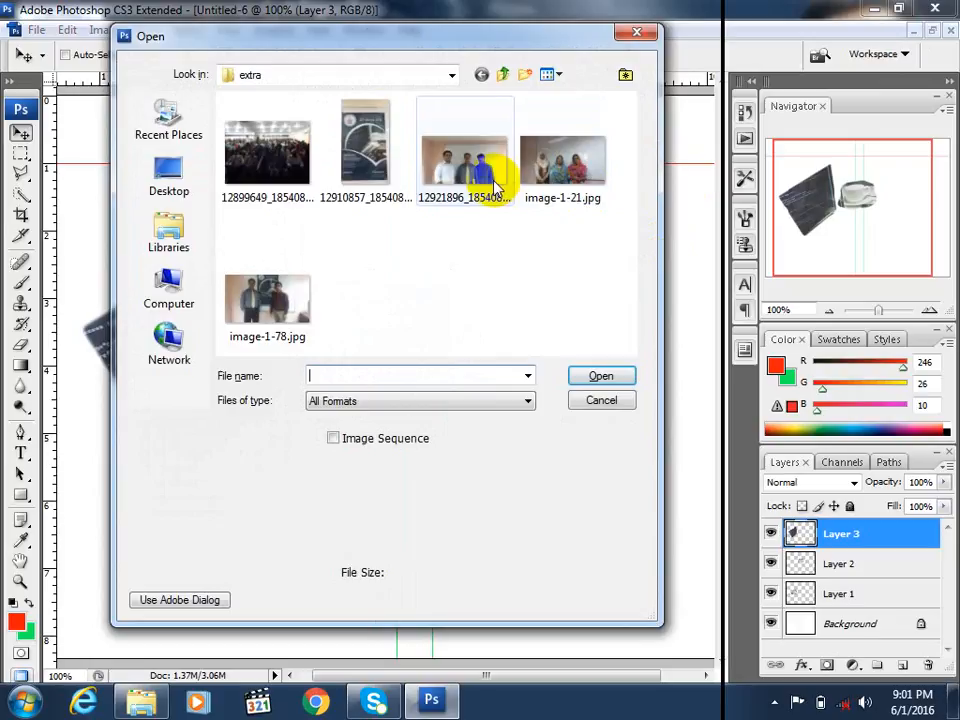
left_click(268, 296)
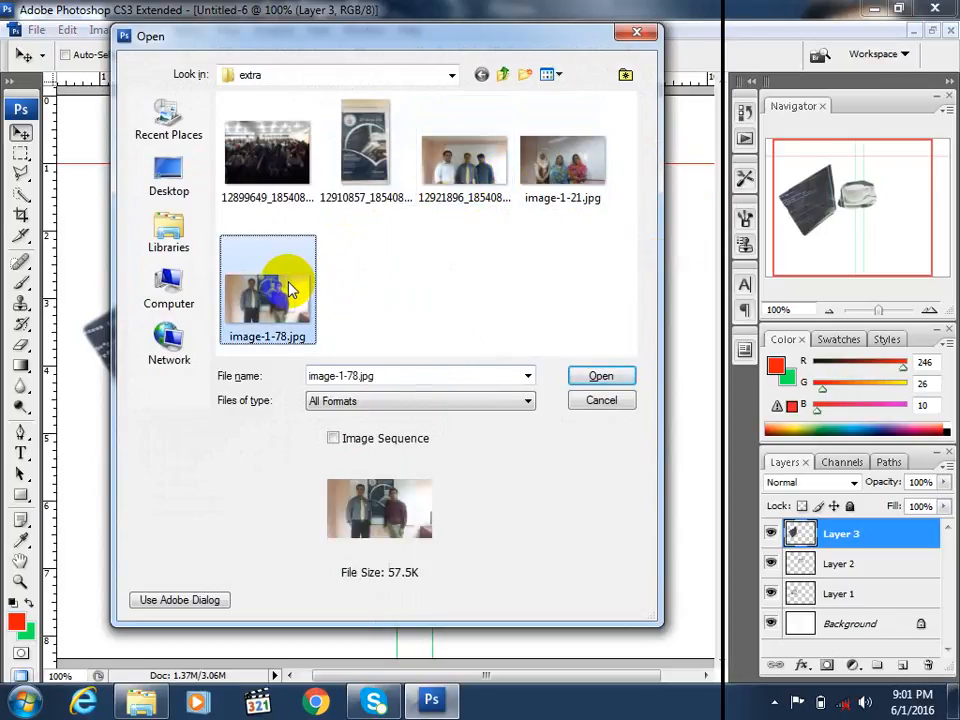
left_click(625, 385)
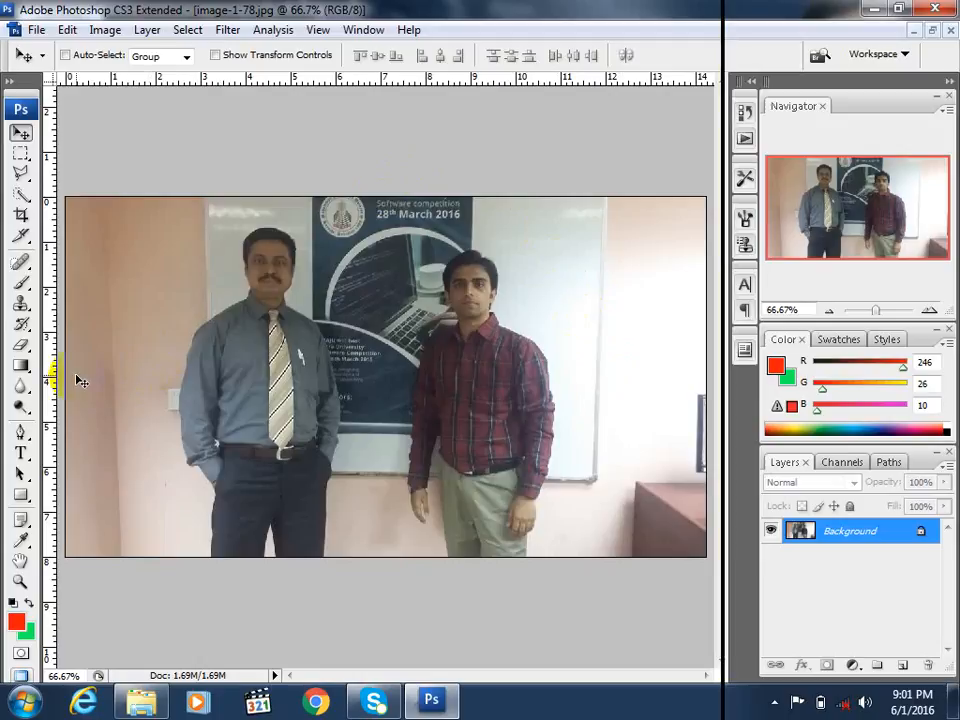
- Trace a closed selection around the man wearing the striped tie with the Magnetic Lasso Tool at 100% zoom
key("ctrl+plus")
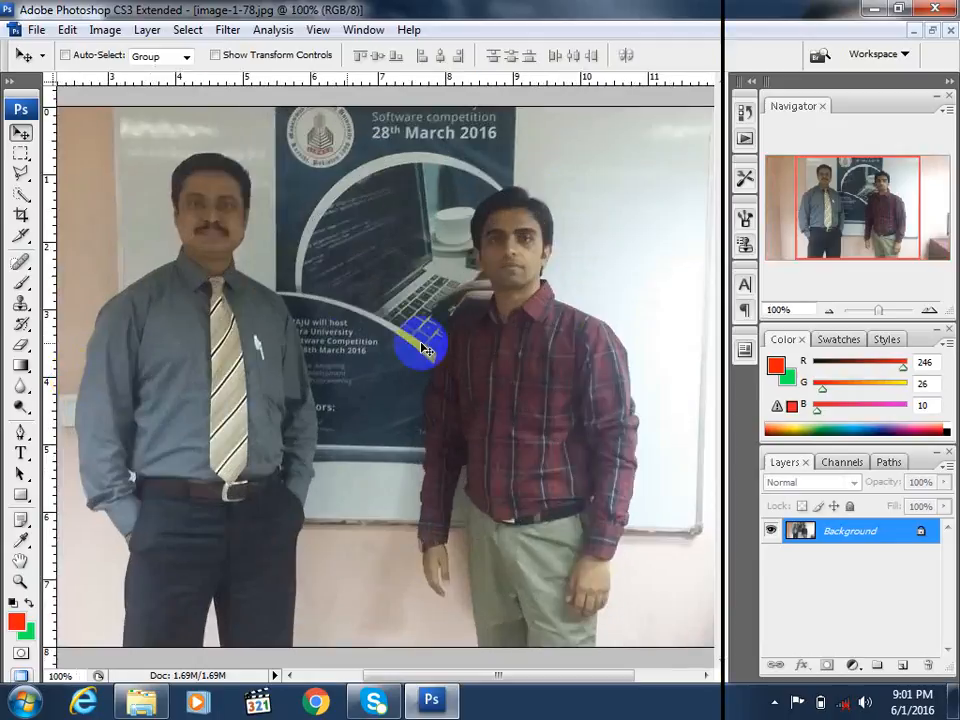
left_click_drag(797, 225, 782, 236)
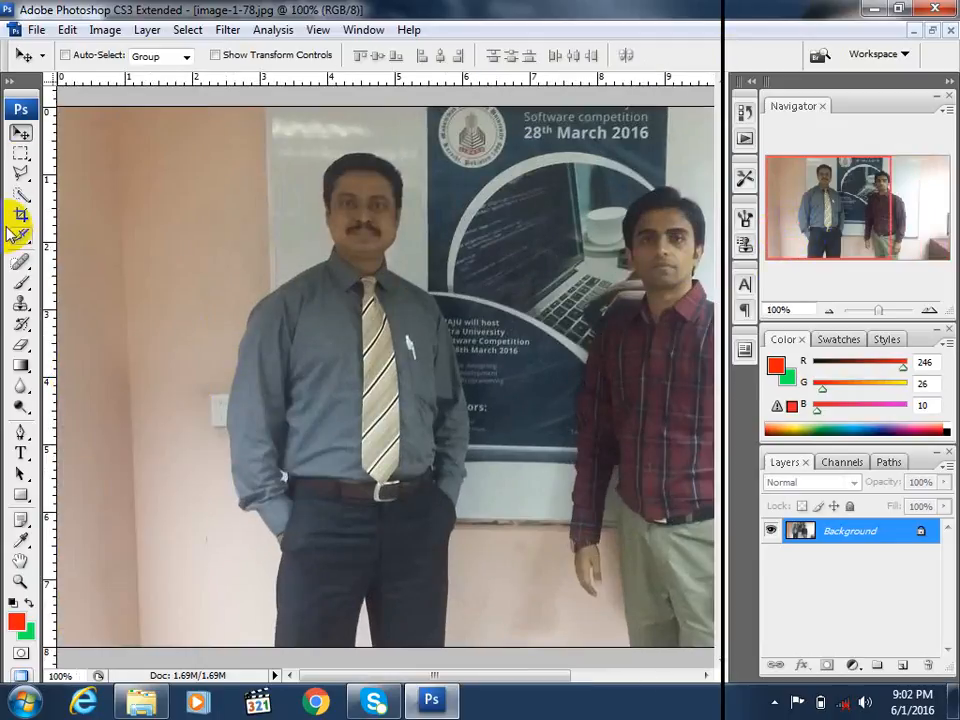
mouse_move(21, 176)
left_mouse_down()
mouse_move(71, 171)
mouse_move(86, 218)
left_mouse_up()
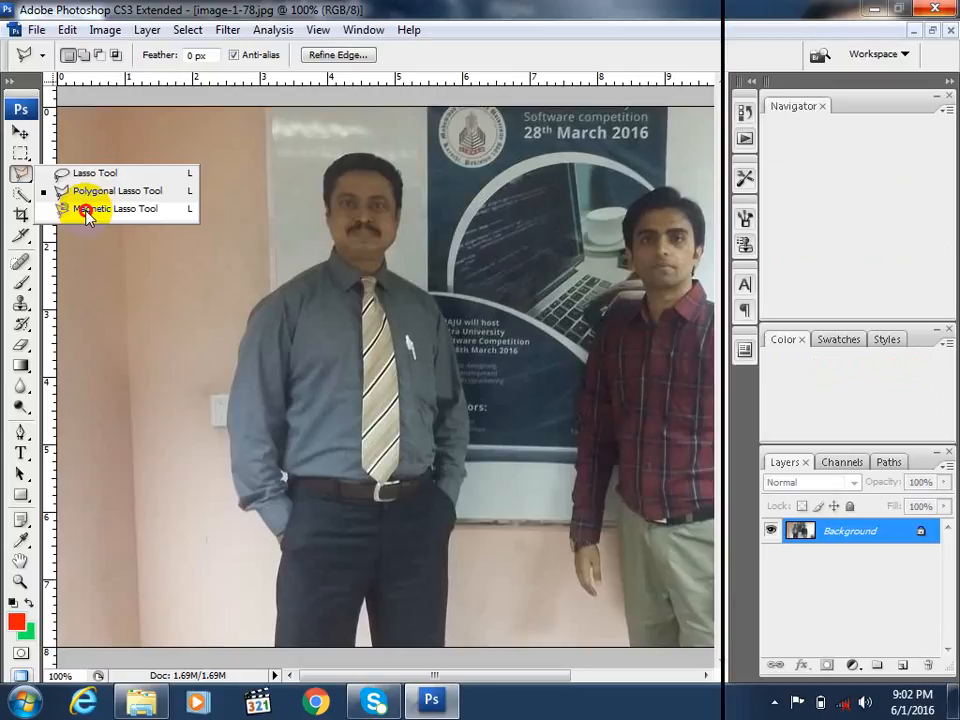
left_click(86, 210)
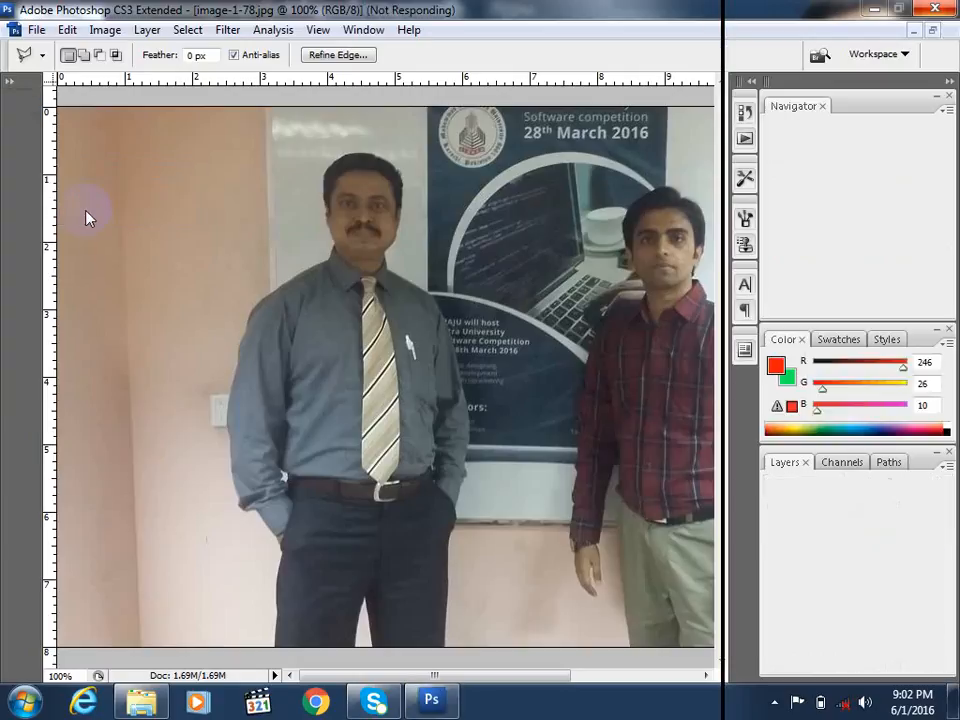
left_click(275, 641)
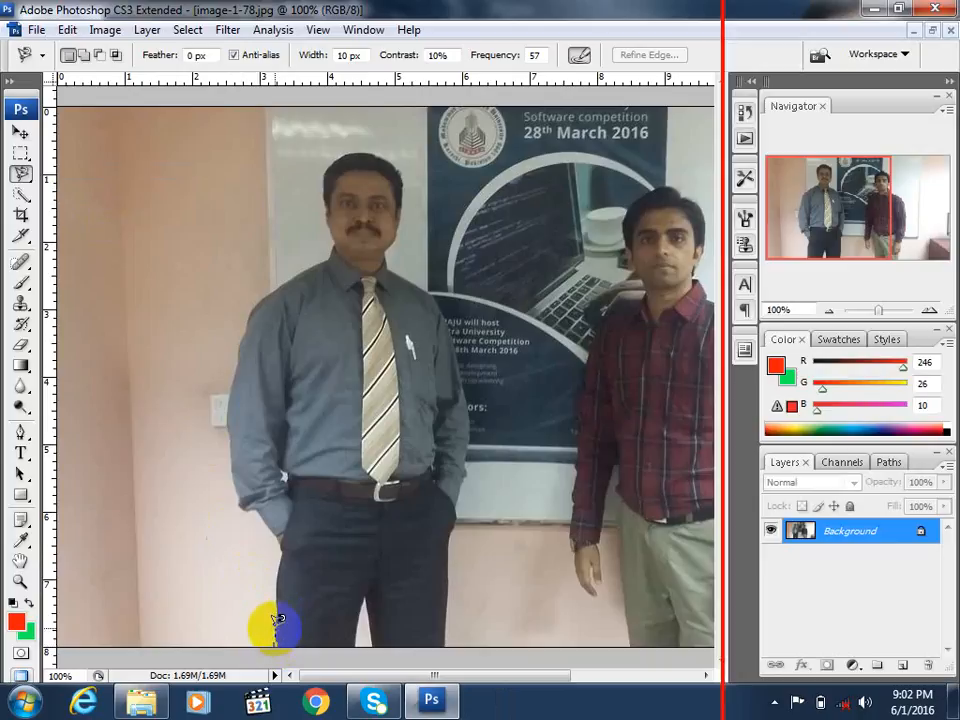
mouse_move(277, 620)
left_mouse_down()
mouse_move(282, 526)
mouse_move(244, 491)
mouse_move(231, 457)
mouse_move(242, 346)
mouse_move(273, 285)
mouse_move(339, 236)
mouse_move(328, 206)
mouse_move(338, 159)
mouse_move(386, 148)
mouse_move(408, 170)
mouse_move(405, 209)
mouse_move(399, 230)
mouse_move(372, 241)
mouse_move(374, 252)
mouse_move(382, 270)
mouse_move(420, 278)
mouse_move(444, 313)
mouse_move(463, 392)
mouse_move(452, 640)
mouse_move(285, 645)
left_mouse_up()
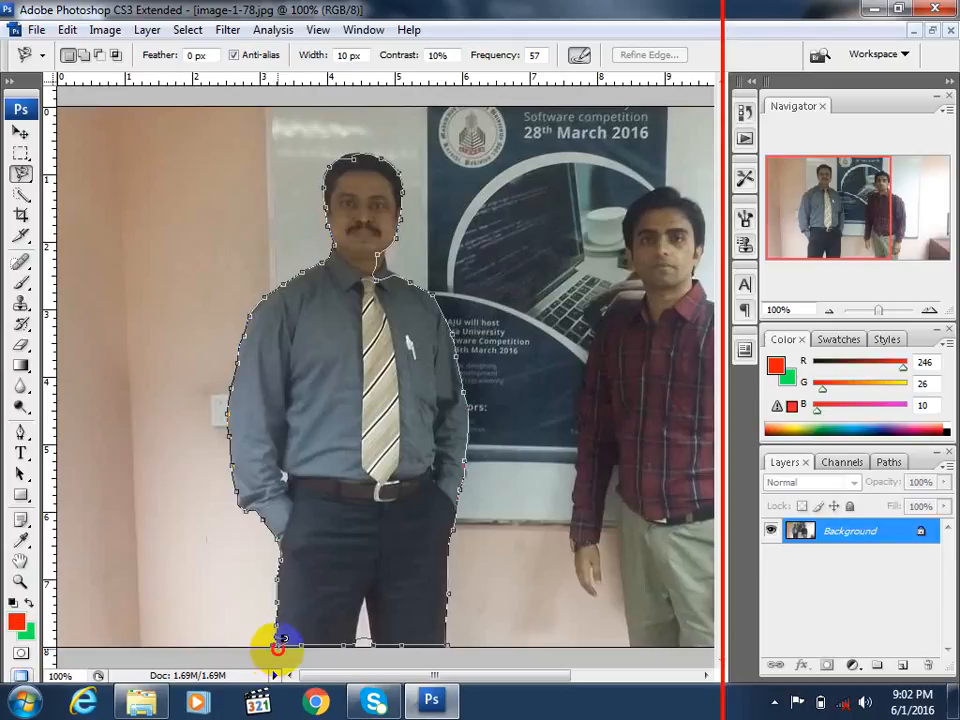
left_click(282, 640)
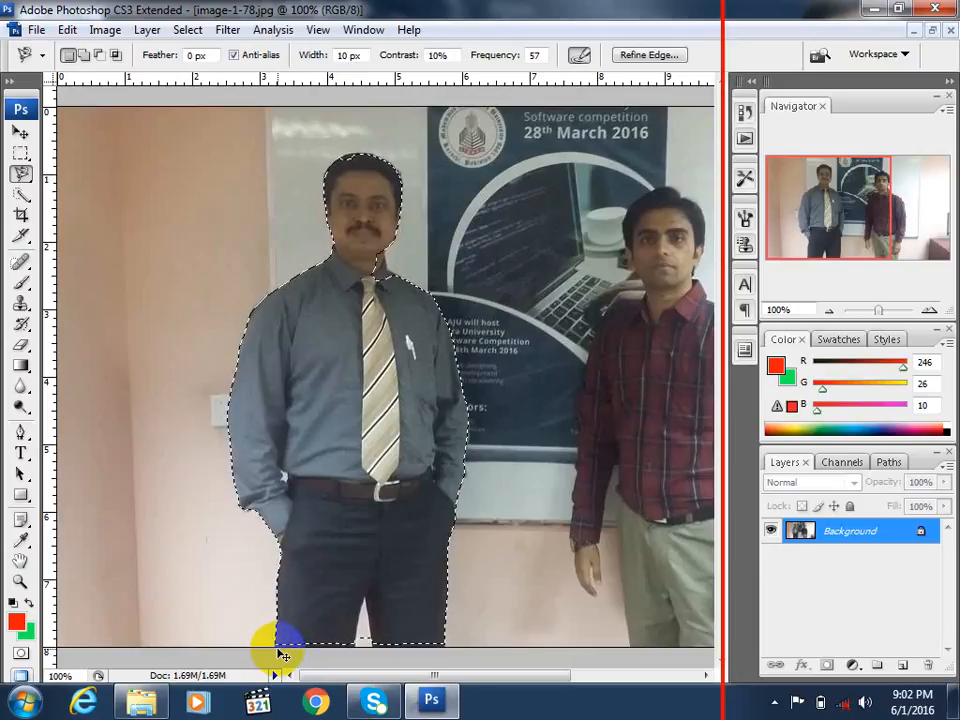
- Add the missed strip at the lower end of the man's trouser leg to the selection with the Rectangular Marquee Tool at 500% zoom
key("ctrl+plus")
key("ctrl+plus")
key("ctrl+plus")
key("ctrl+plus")
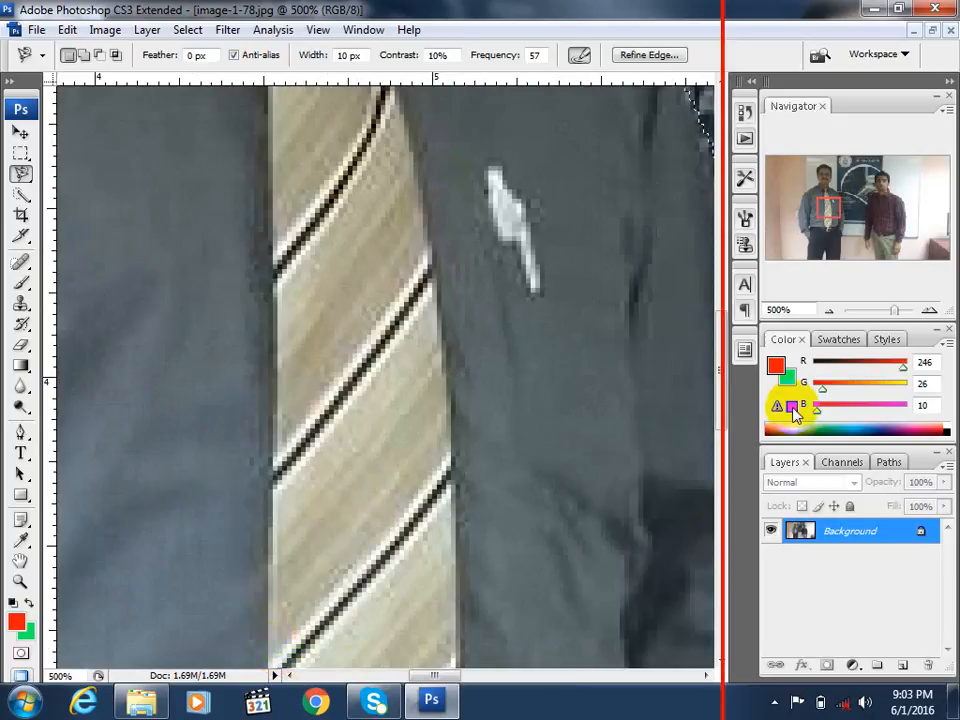
left_click_drag(822, 230, 808, 257)
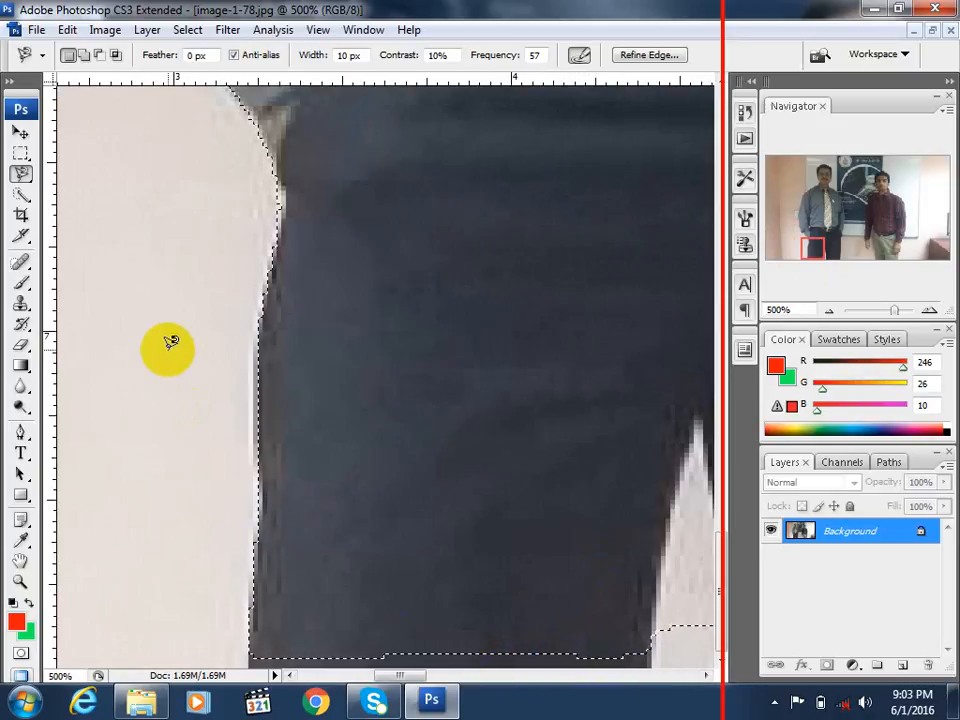
left_click(21, 155)
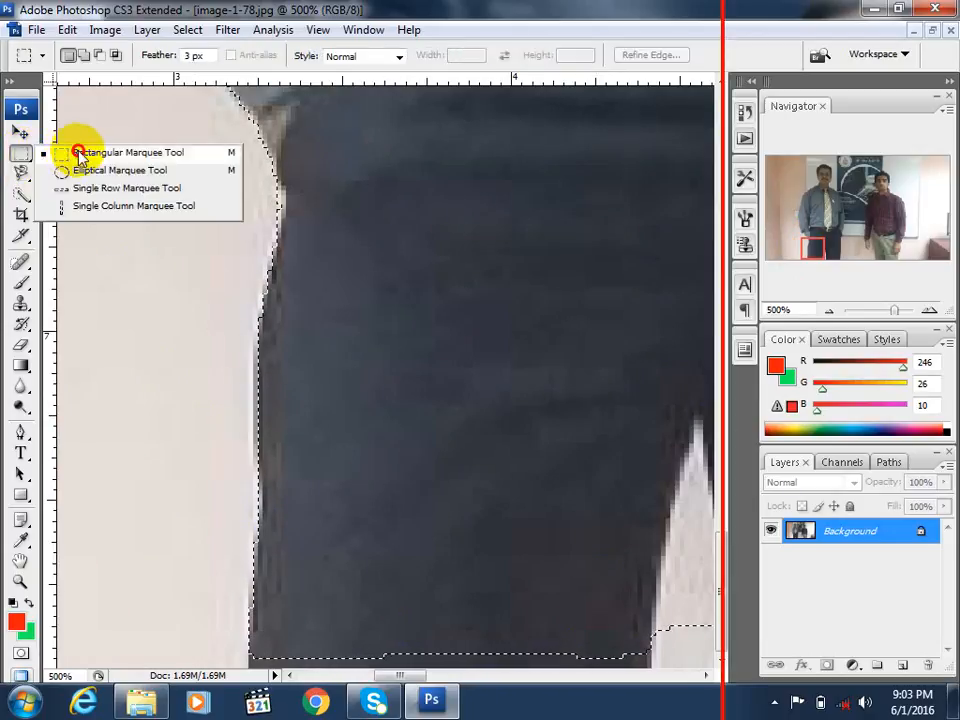
left_click(79, 154)
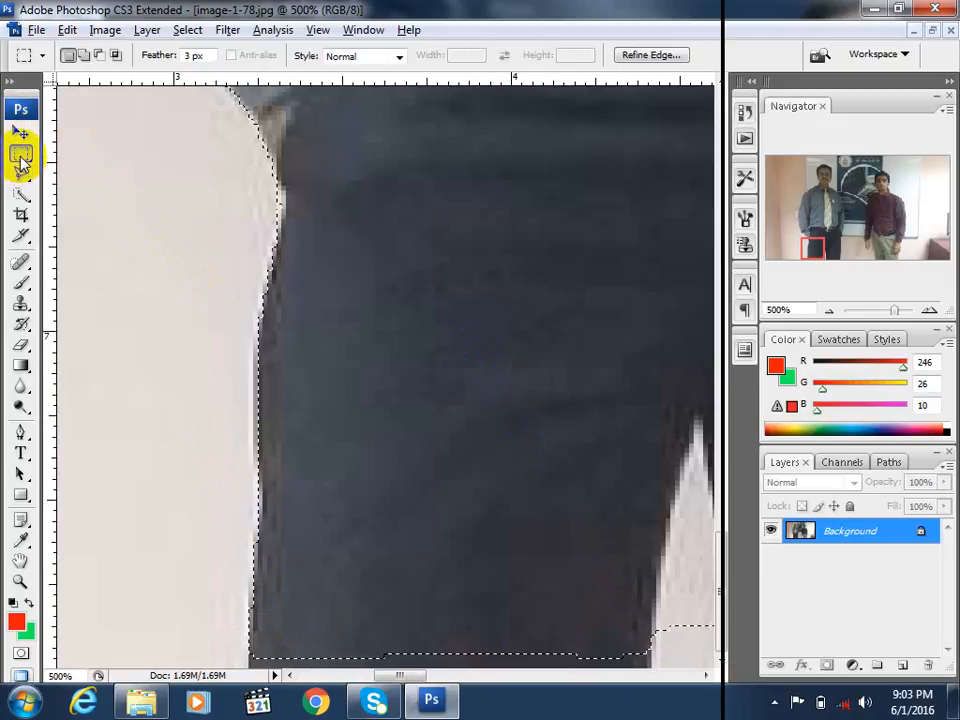
key("shift")
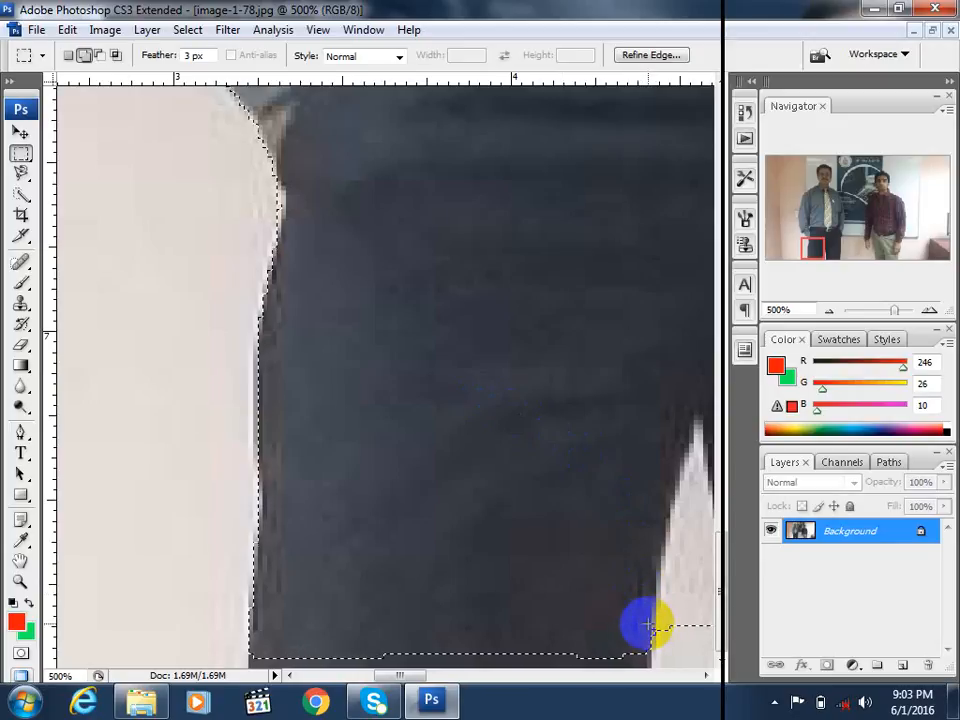
left_click_drag(646, 628, 576, 662)
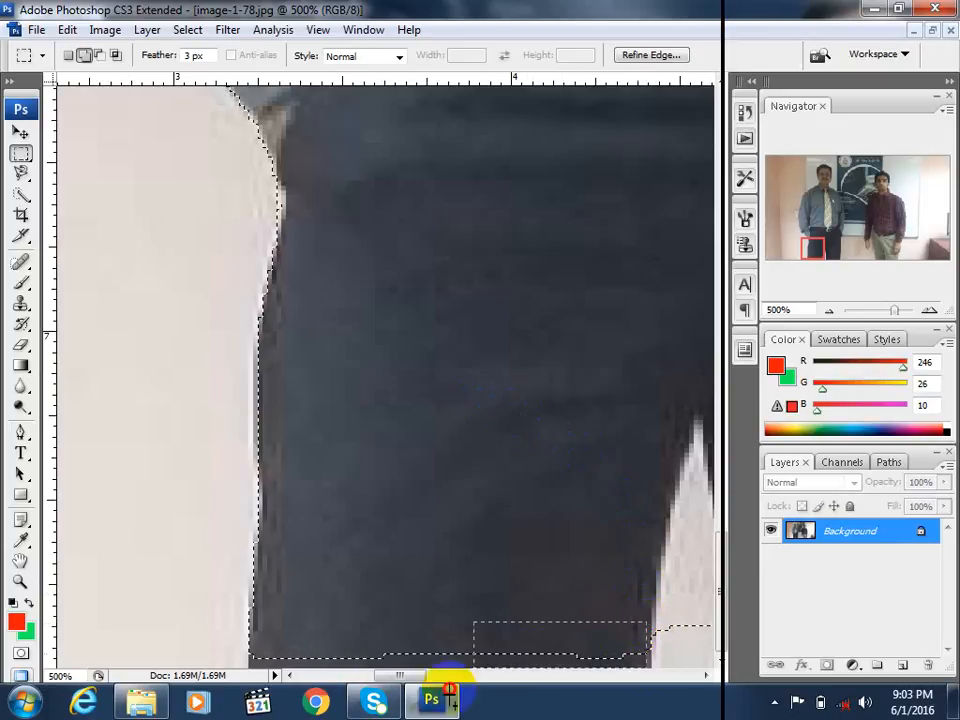
left_click_drag(450, 689, 350, 678)
left_click_drag(275, 677, 254, 687)
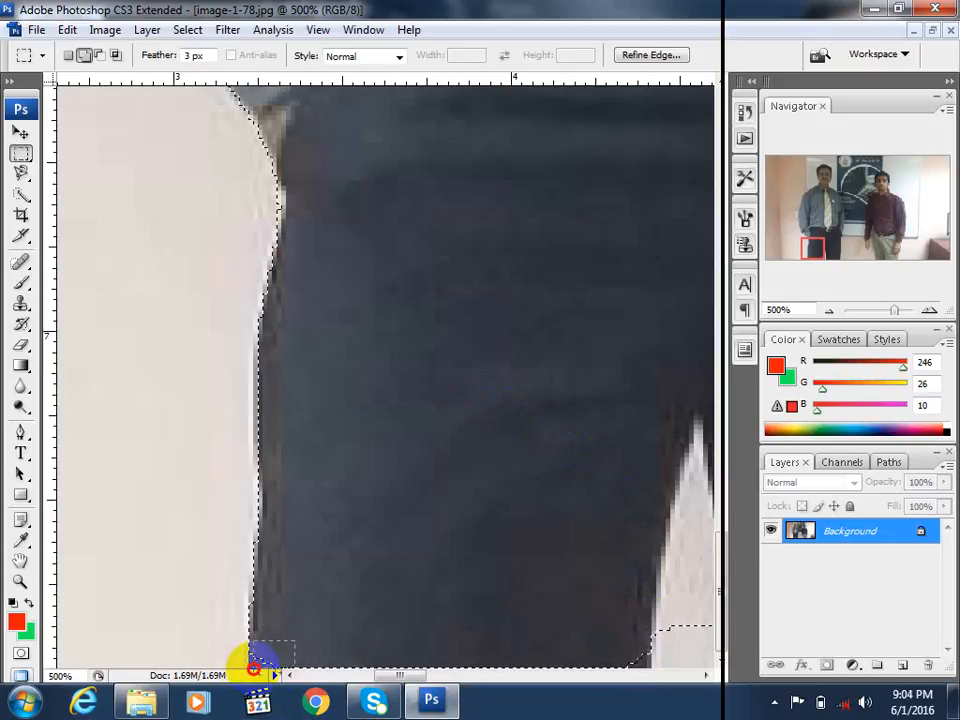
left_click_drag(252, 670, 250, 668)
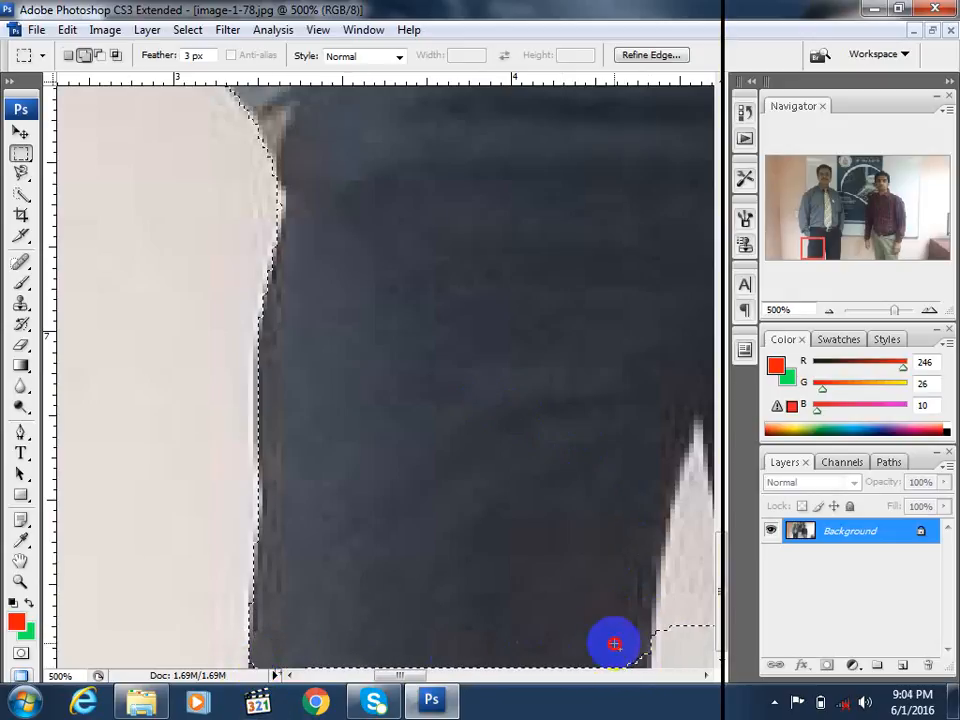
left_click_drag(630, 655, 648, 674)
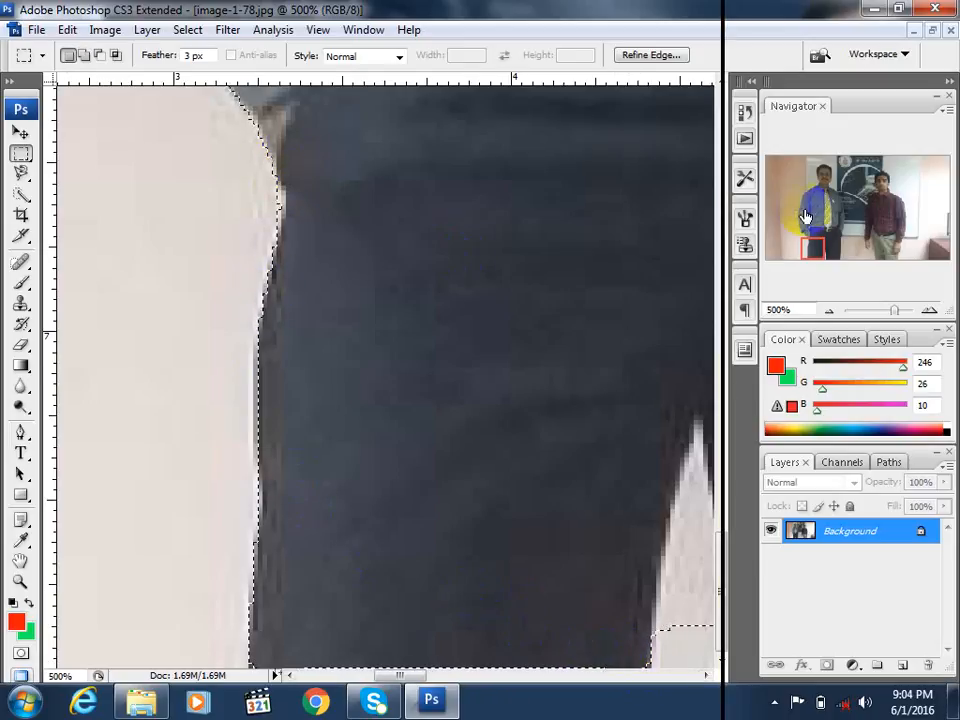
- Subtract the small white gap between the man's wrist and belt from the selection with the Lasso Tool
left_click_drag(815, 251, 817, 225)
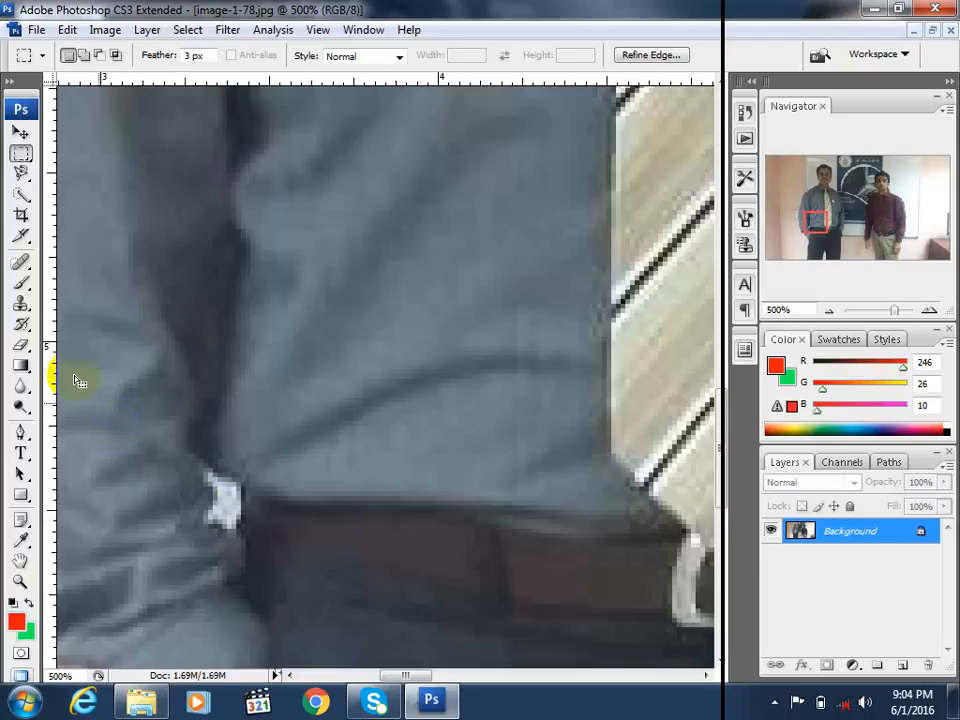
left_click(20, 152)
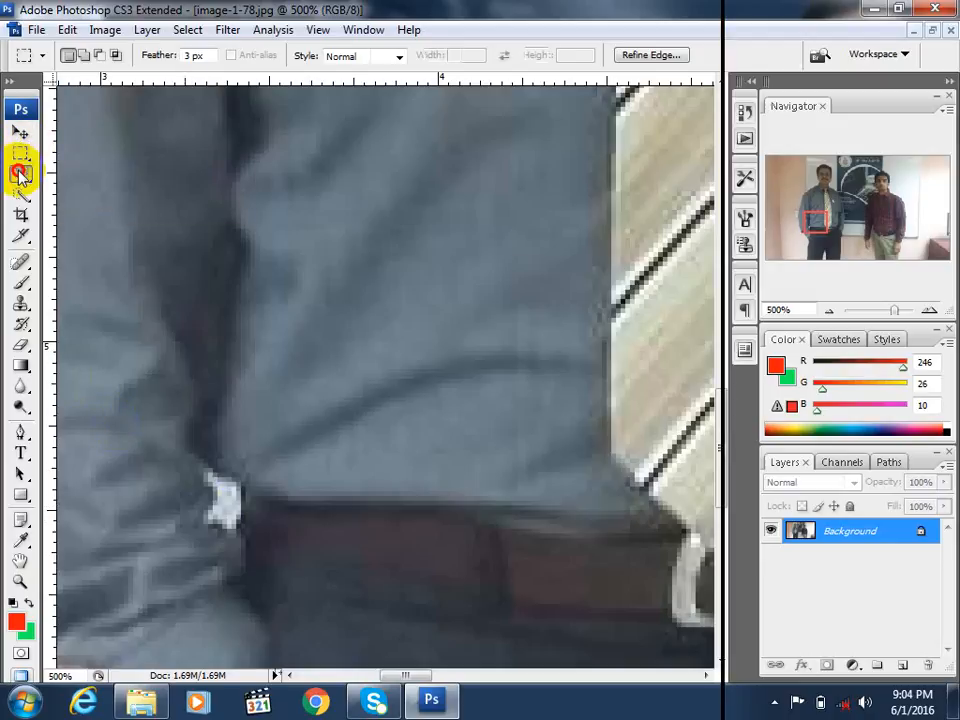
left_click(20, 173)
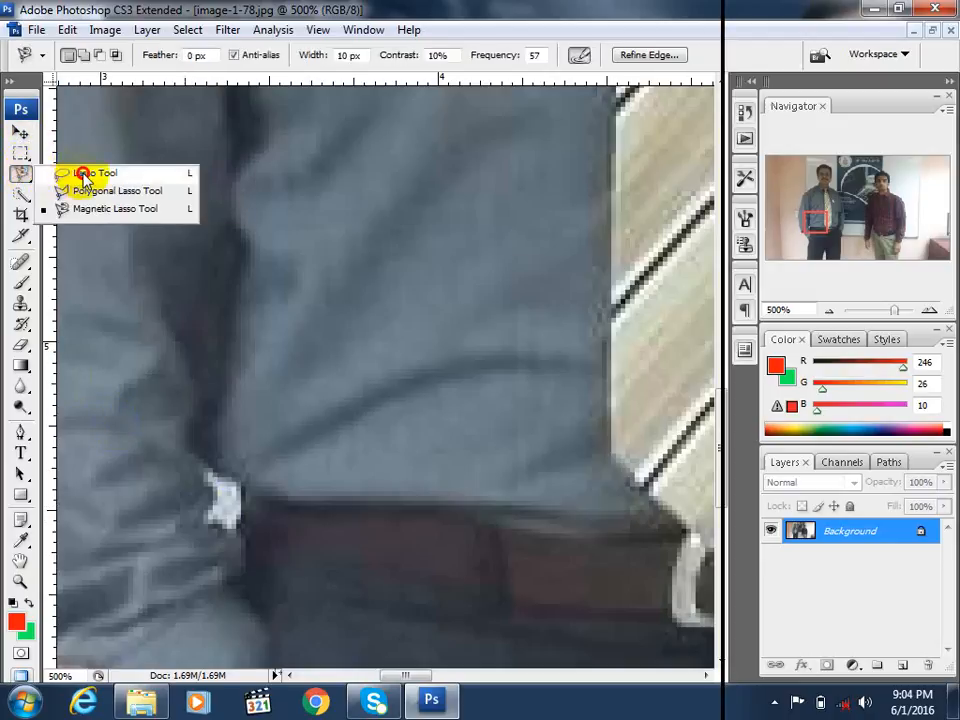
left_click(84, 176)
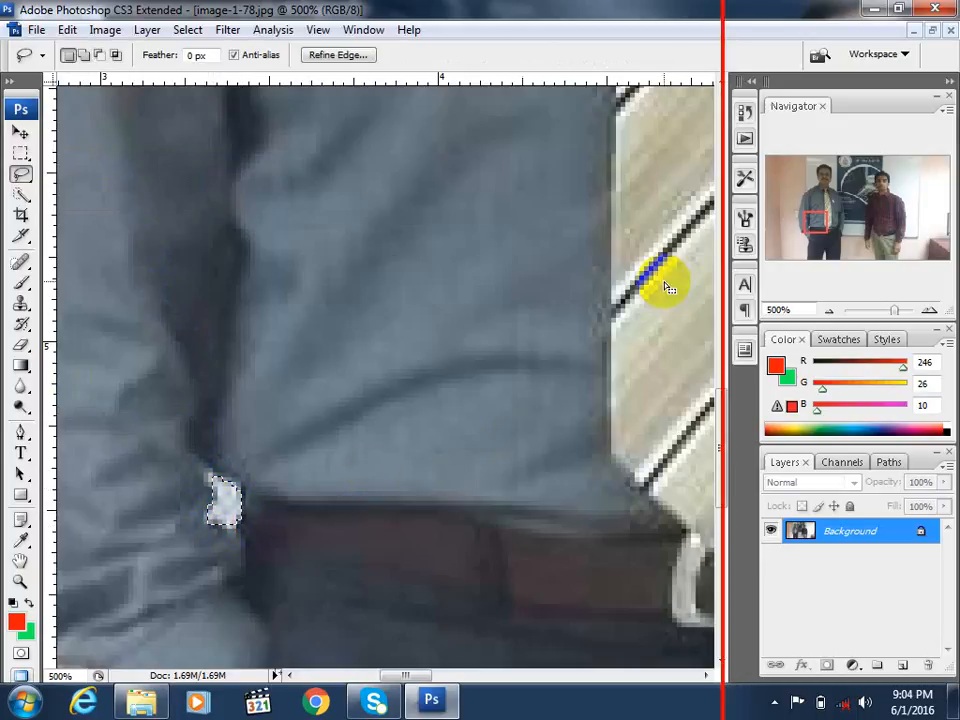
- Add the missed hair at the crown and the missed collar area beside the neck to the selection with the Lasso Tool
left_click_drag(814, 214, 817, 172)
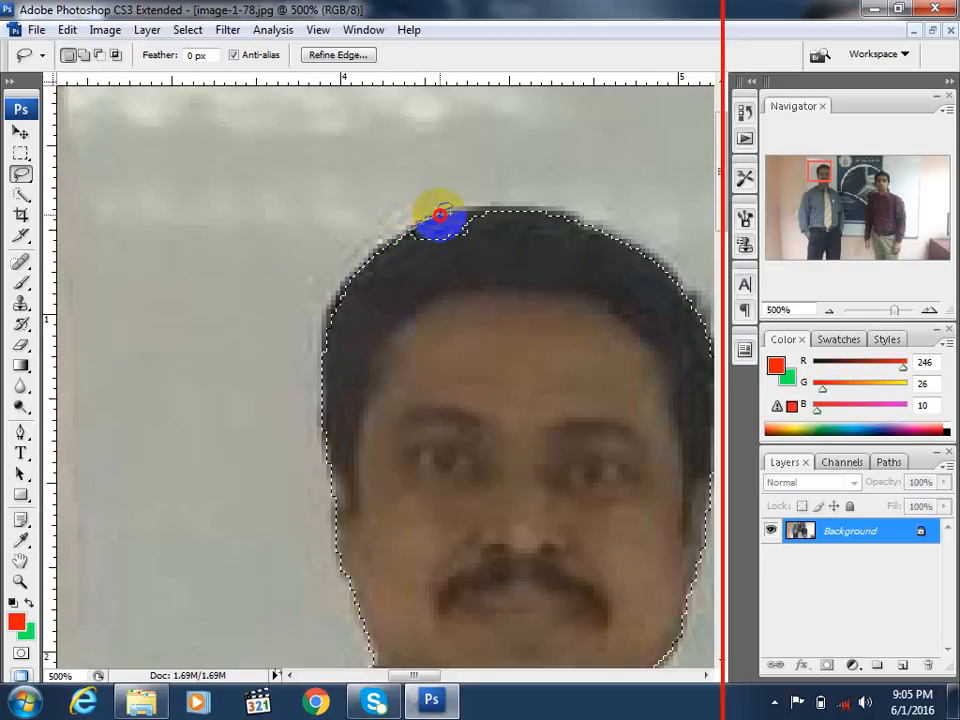
mouse_move(440, 214)
left_mouse_down()
mouse_move(468, 208)
mouse_move(490, 235)
mouse_move(412, 252)
mouse_move(402, 245)
left_mouse_up()
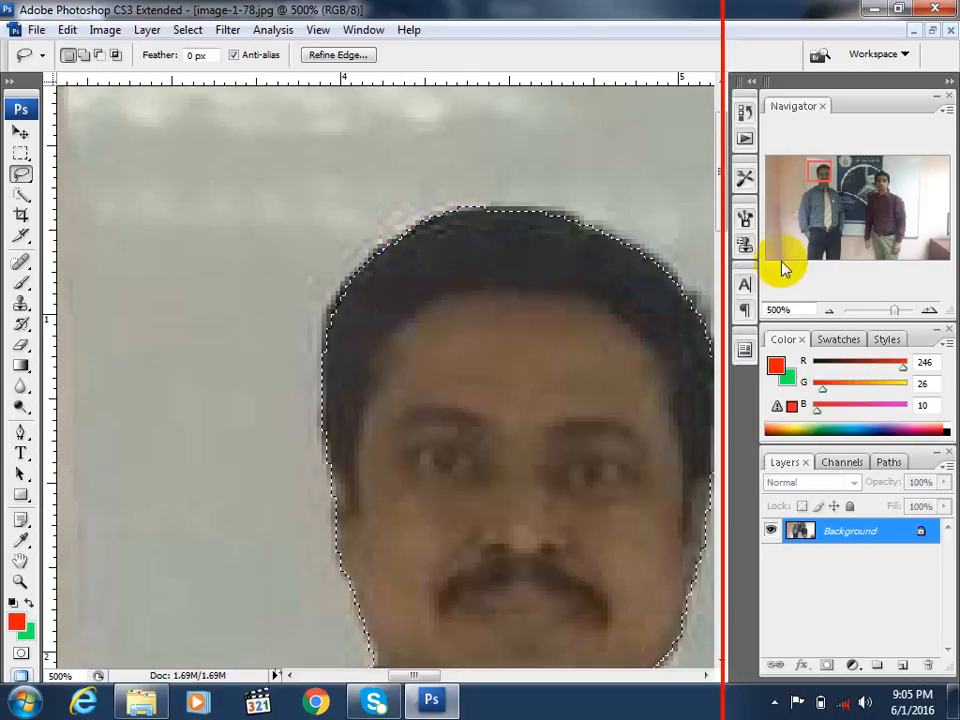
left_click_drag(821, 172, 824, 184)
left_click_drag(490, 394, 481, 403, "shift")
key("alt")
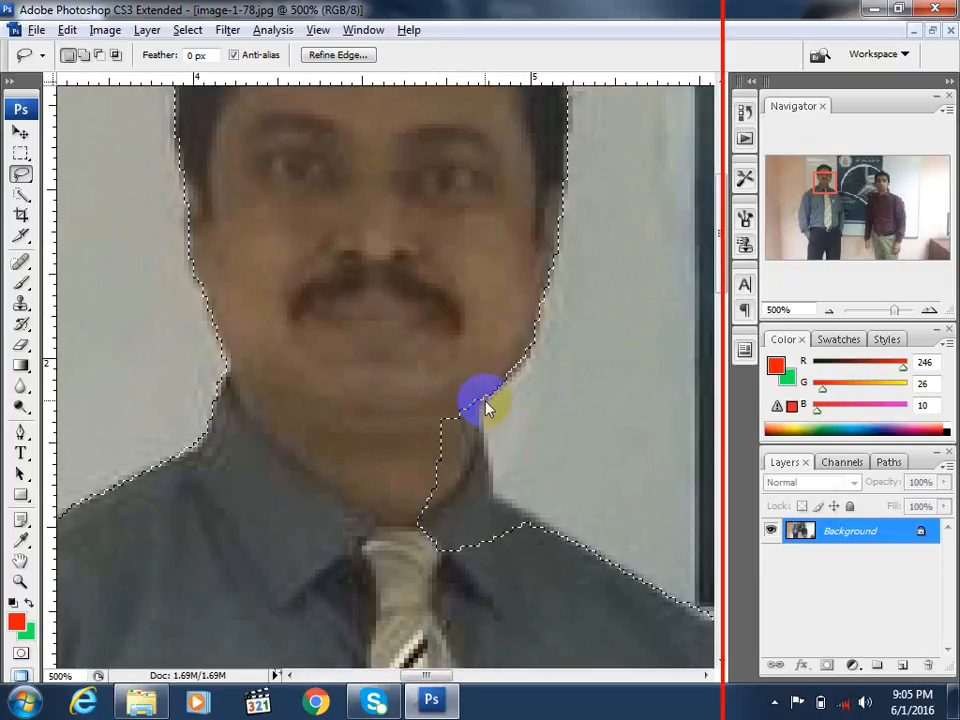
mouse_move(485, 400)
left_mouse_down("shift")
mouse_move(491, 471)
mouse_move(501, 492)
mouse_move(541, 521)
mouse_move(540, 555)
mouse_move(507, 561)
mouse_move(445, 603)
mouse_move(410, 592)
mouse_move(390, 471)
mouse_move(404, 433)
mouse_move(447, 392)
mouse_move(489, 392)
left_mouse_up("shift")
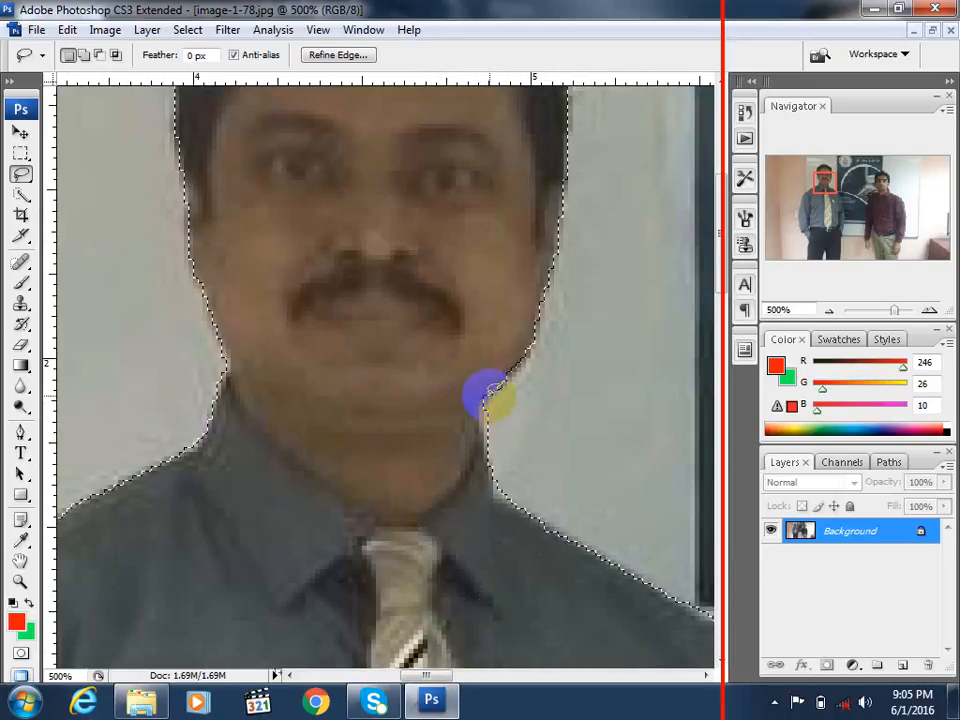
- Correct the selection along the sleeve beside the poster, trimming background at the upper arm and adding the missed lower sleeve
mouse_move(842, 198)
left_mouse_down()
mouse_move(827, 208)
mouse_move(843, 204)
left_mouse_up()
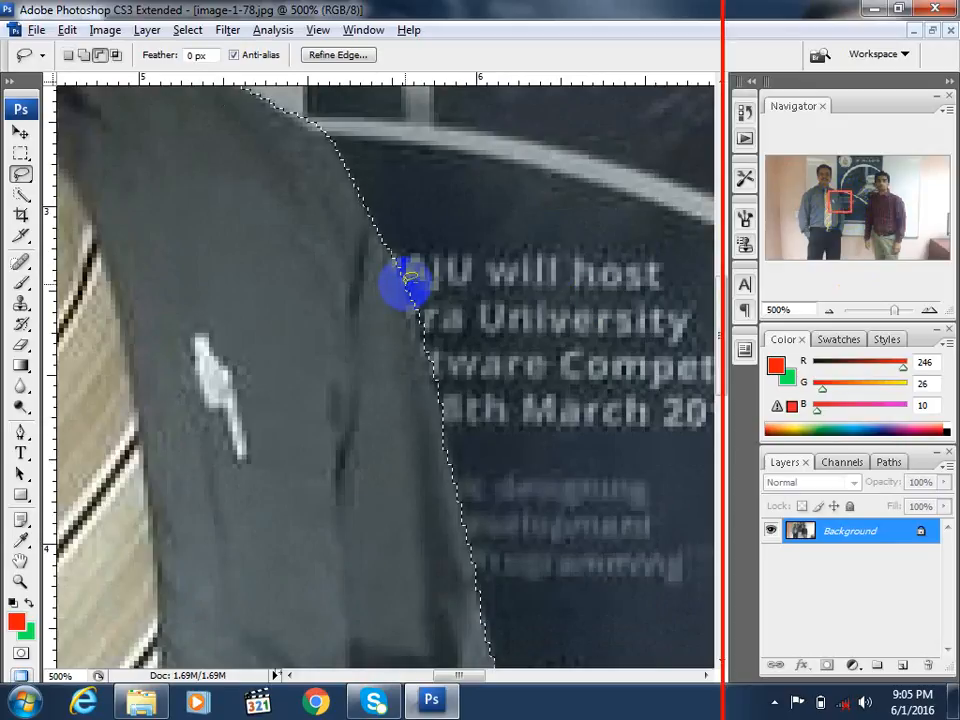
mouse_move(407, 286)
left_mouse_down("alt")
mouse_move(428, 369)
mouse_move(450, 382)
mouse_move(449, 313)
mouse_move(435, 290)
mouse_move(405, 283)
left_mouse_up("alt")
left_click_drag(842, 204, 843, 234)
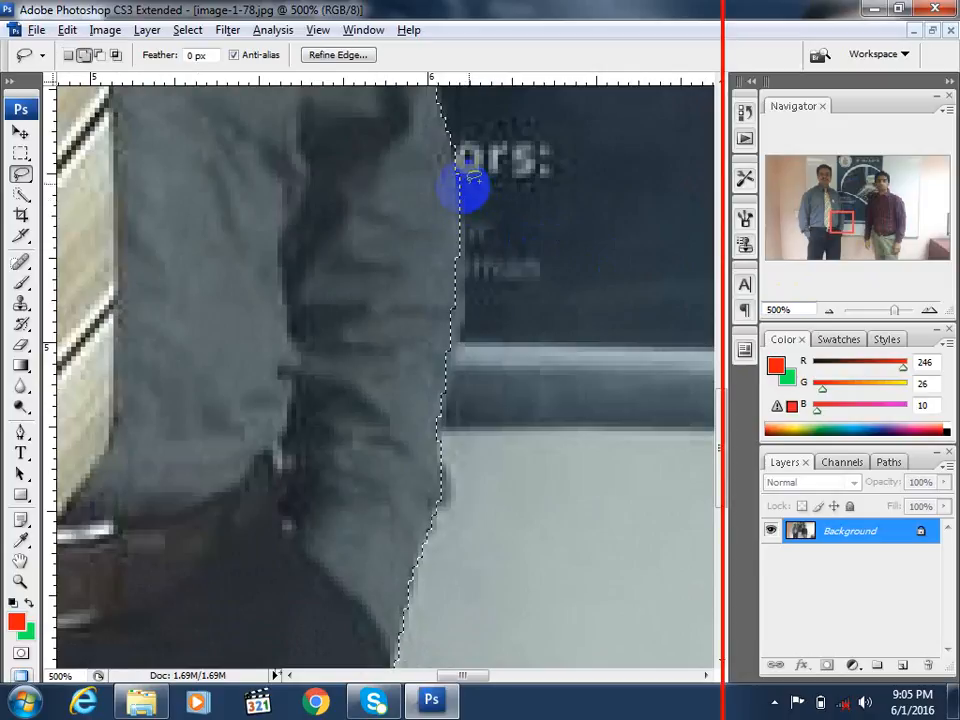
mouse_move(462, 188)
left_mouse_down()
mouse_move(463, 349)
mouse_move(437, 468)
mouse_move(399, 368)
left_mouse_up()
mouse_move(435, 259)
left_mouse_down()
mouse_move(448, 203)
mouse_move(458, 200)
left_mouse_up()
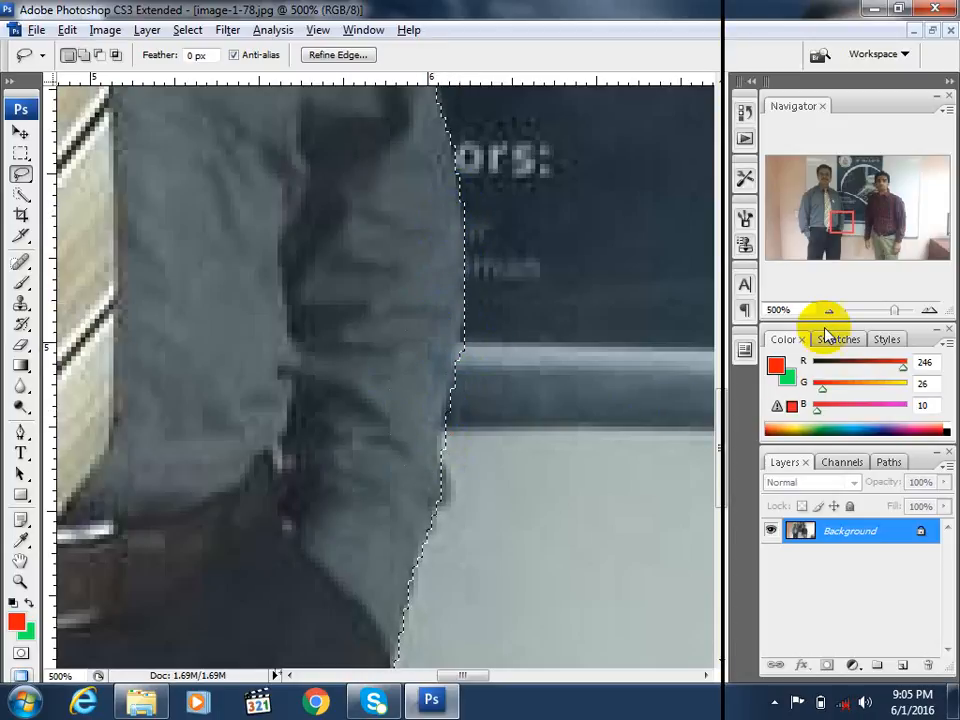
- Add the missed strip at the lower end of the man's other trouser leg to the selection with the Rectangular Marquee Tool
left_click_drag(842, 222, 835, 272)
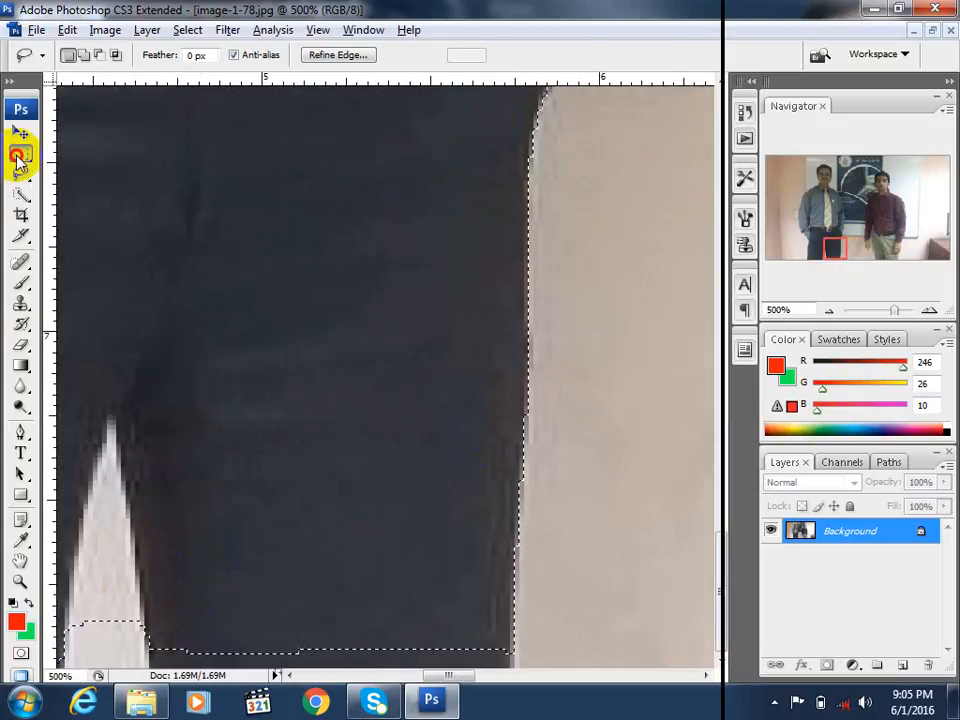
left_click_drag(20, 154, 48, 156)
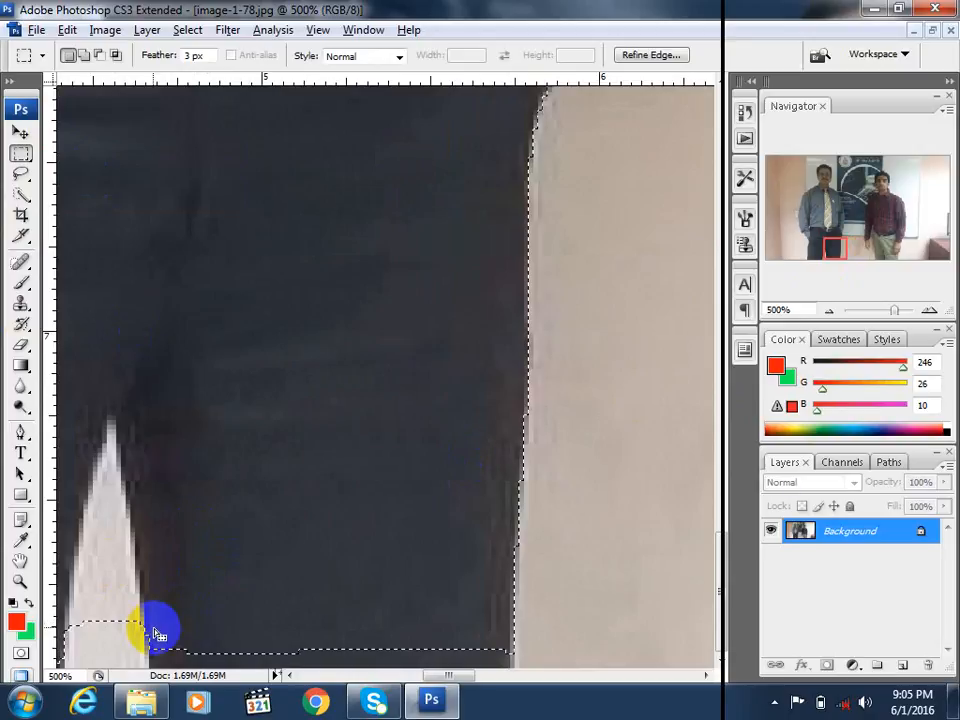
key("shift")
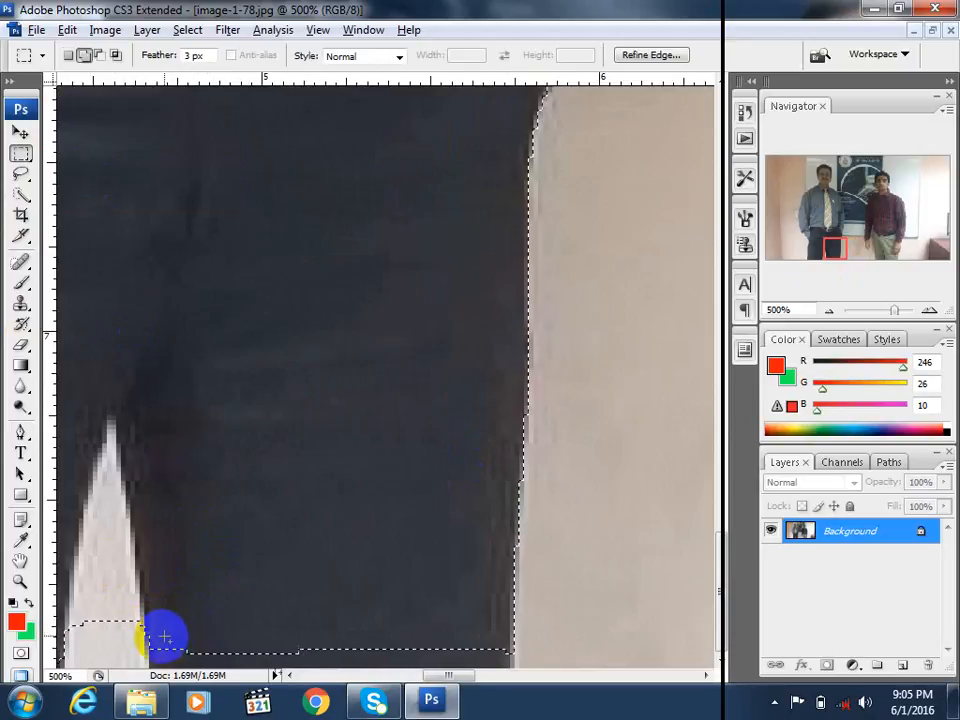
left_click_drag(152, 638, 250, 668)
left_click_drag(447, 676, 514, 669)
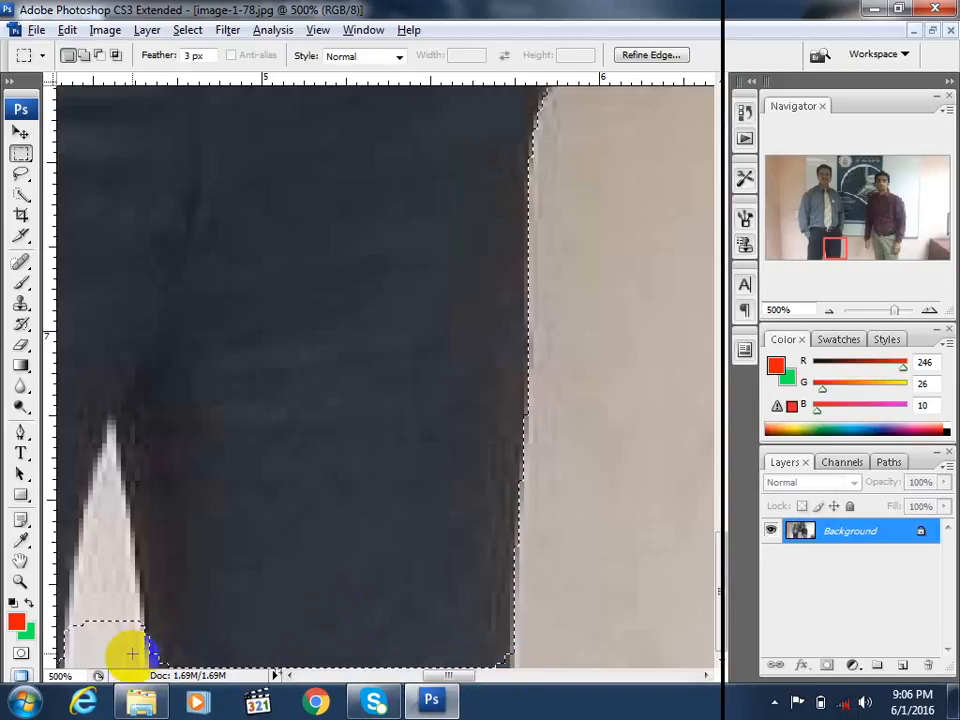
- Subtract the light gap between the man's trouser legs from the selection with the Lasso Tool
key("alt")
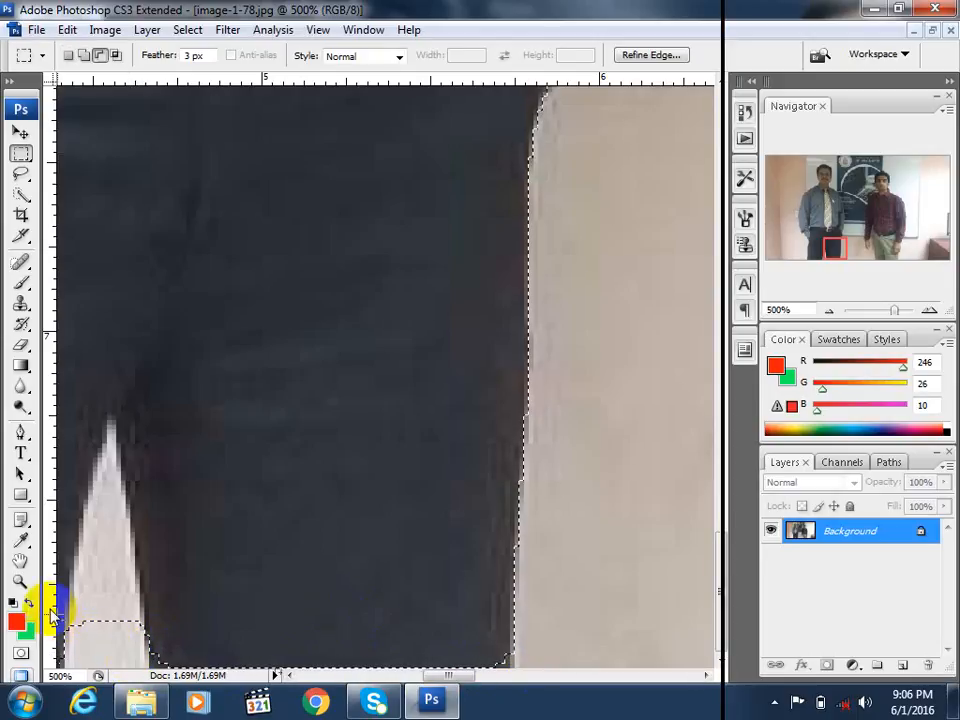
left_click(21, 174)
left_click(80, 174)
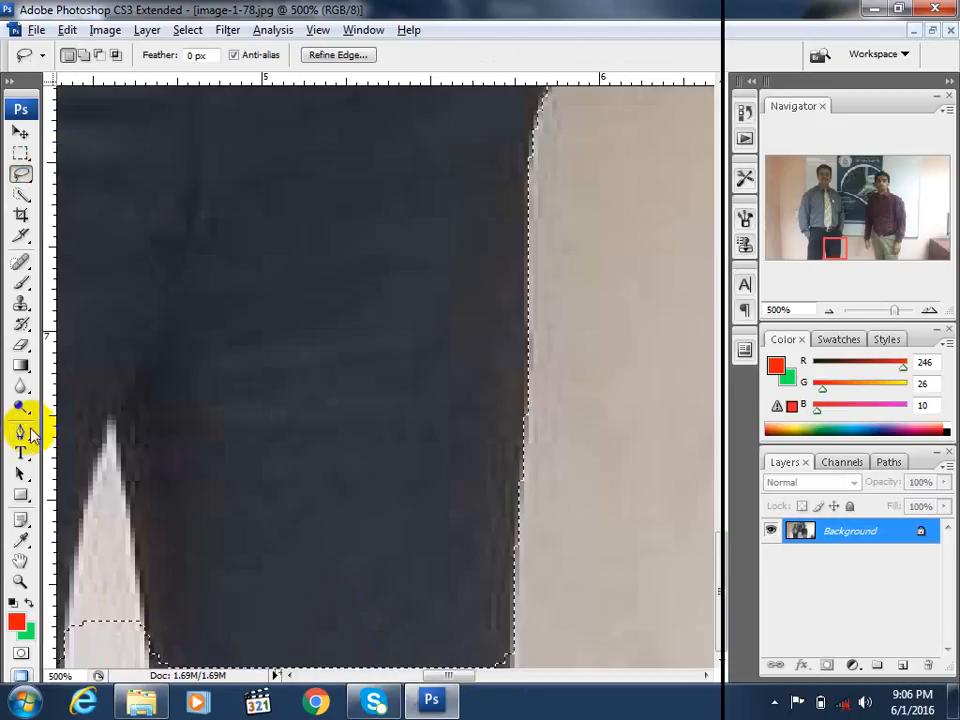
key("alt")
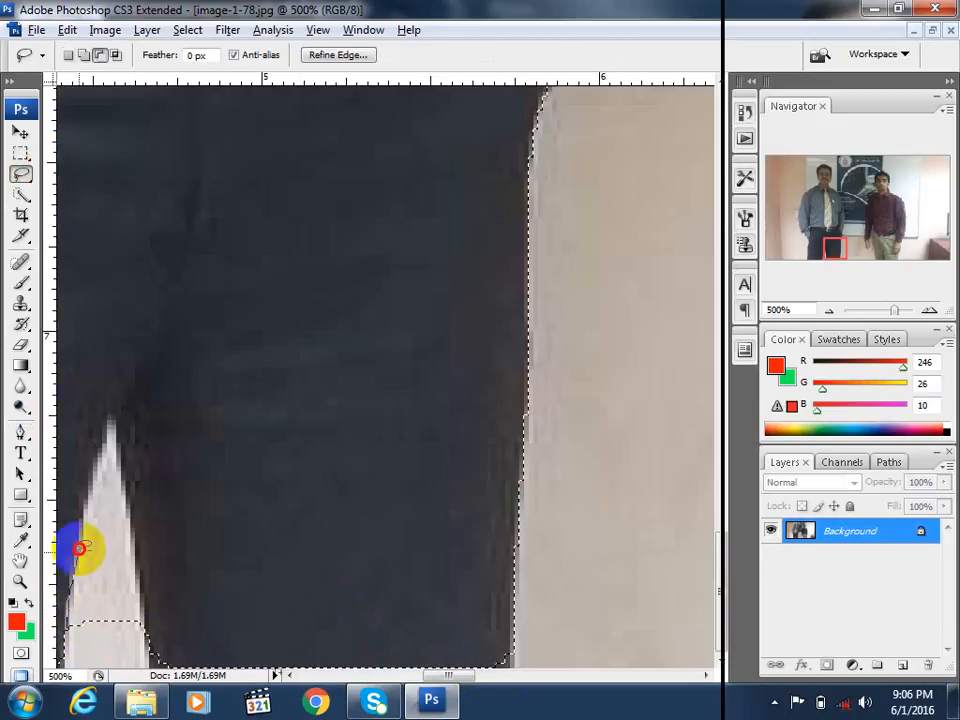
mouse_move(80, 548)
left_mouse_down()
mouse_move(110, 439)
mouse_move(137, 587)
left_mouse_up()
mouse_move(138, 652)
left_mouse_down()
mouse_move(105, 671)
mouse_move(60, 650)
left_mouse_up()
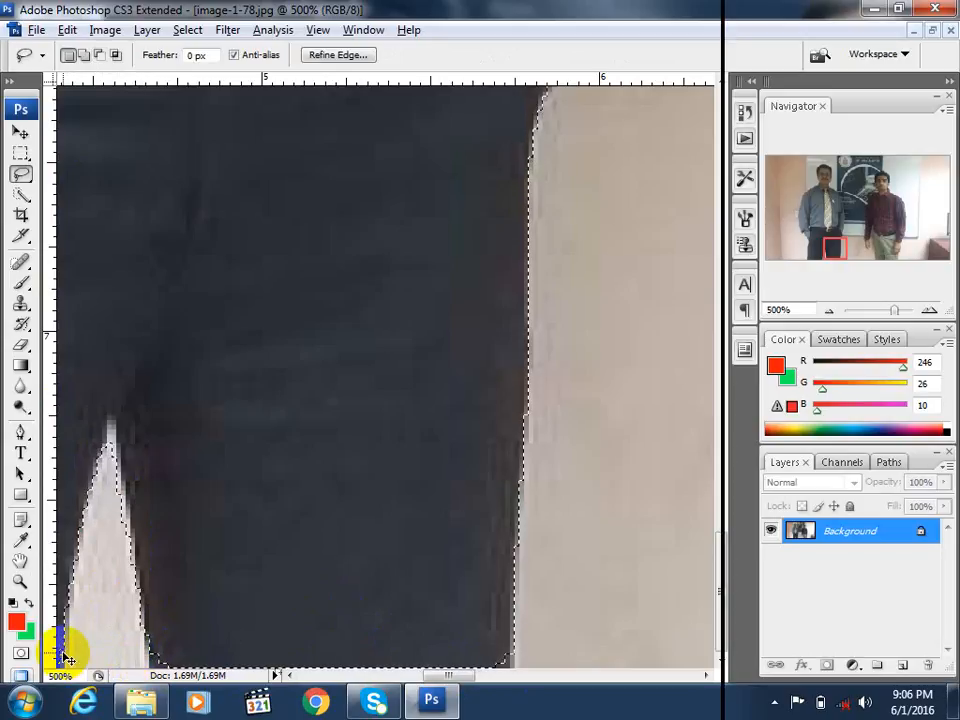
- Refine the edge of the man's selection with Radius 0, Contrast 0, Smooth 5 and Feather 0.6 px
key("ctrl+minus")
key("ctrl+minus")
key("ctrl+minus")
key("ctrl+minus")
key("ctrl+minus")
key("ctrl+plus")
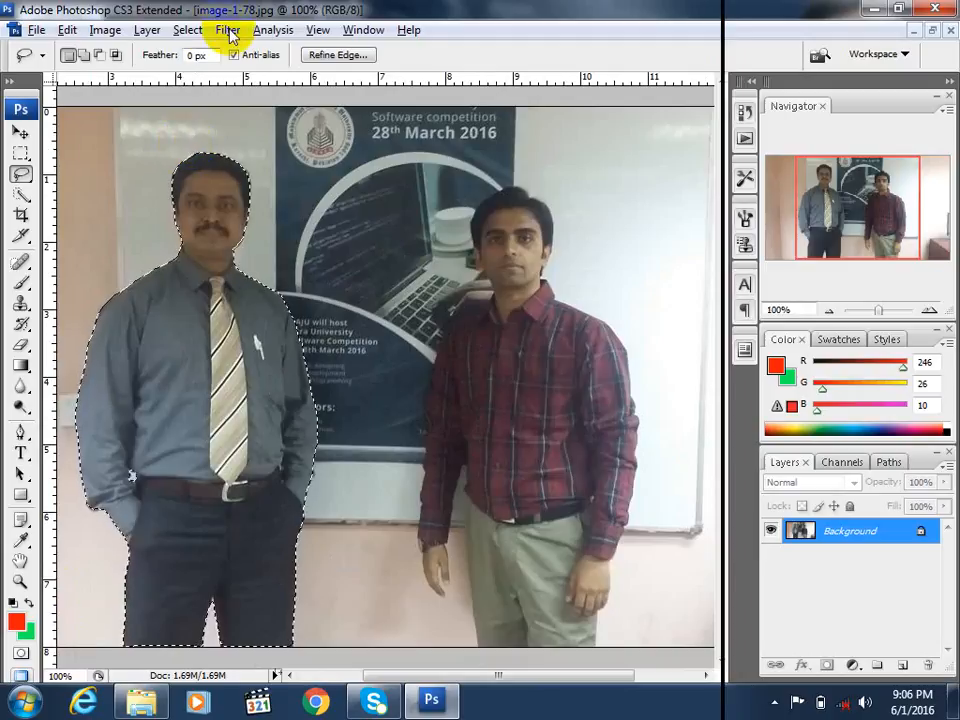
left_click(190, 30)
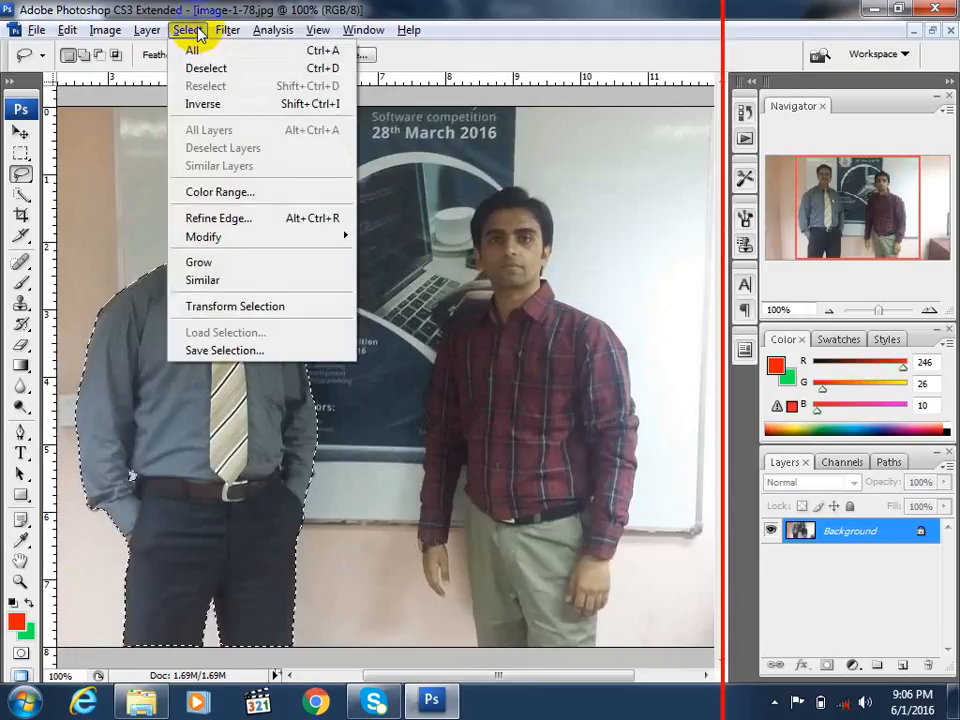
left_click(218, 218)
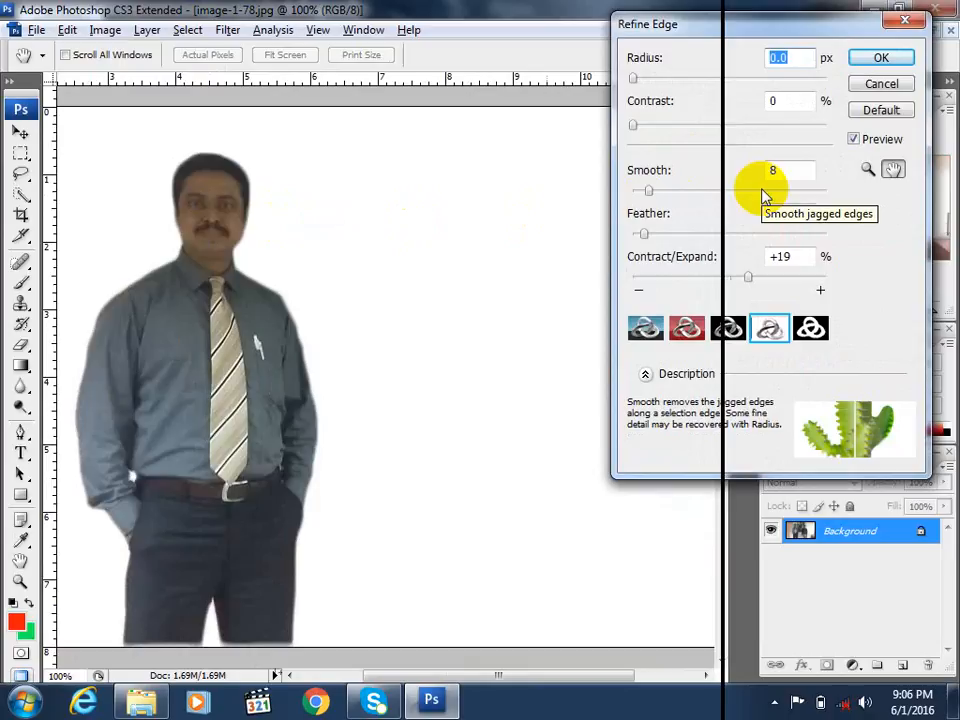
left_click_drag(647, 189, 620, 240)
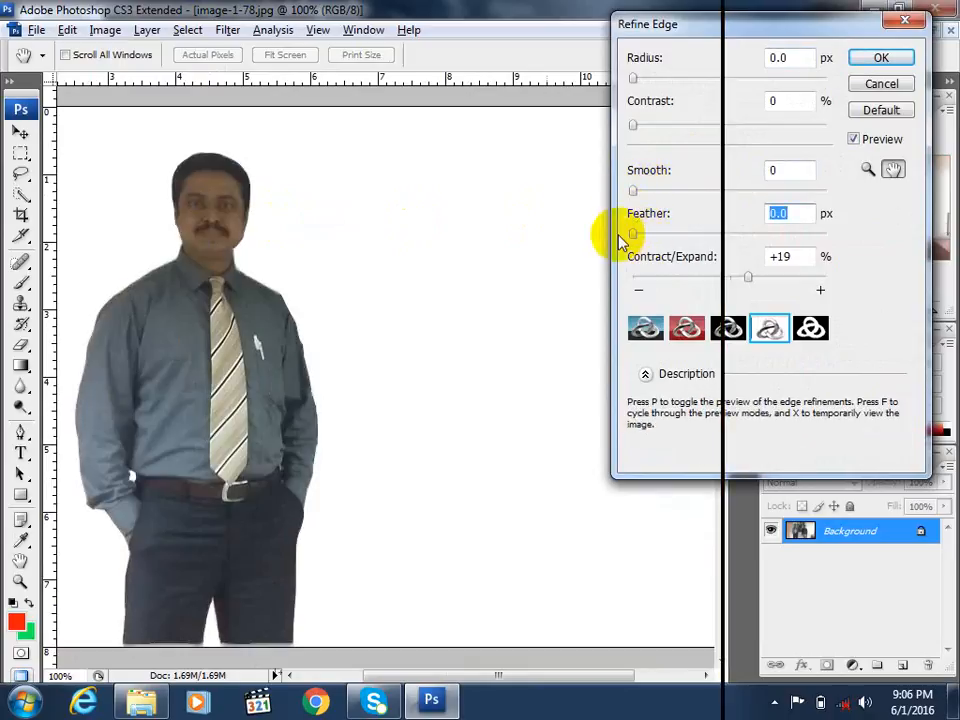
left_click(636, 127)
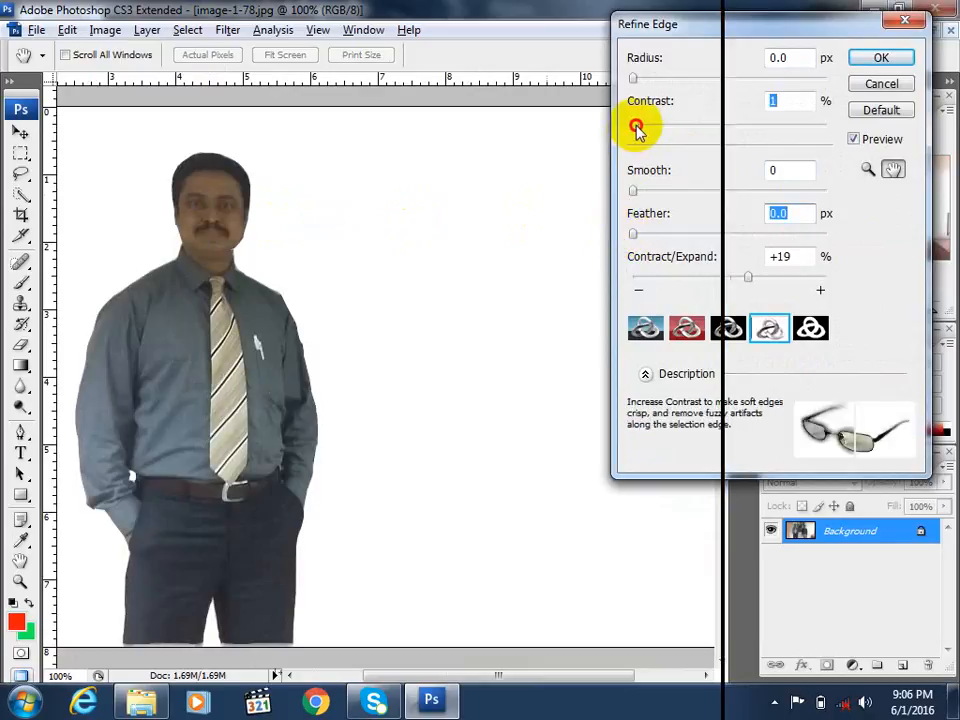
left_click_drag(634, 127, 631, 128)
left_click_drag(635, 192, 643, 192)
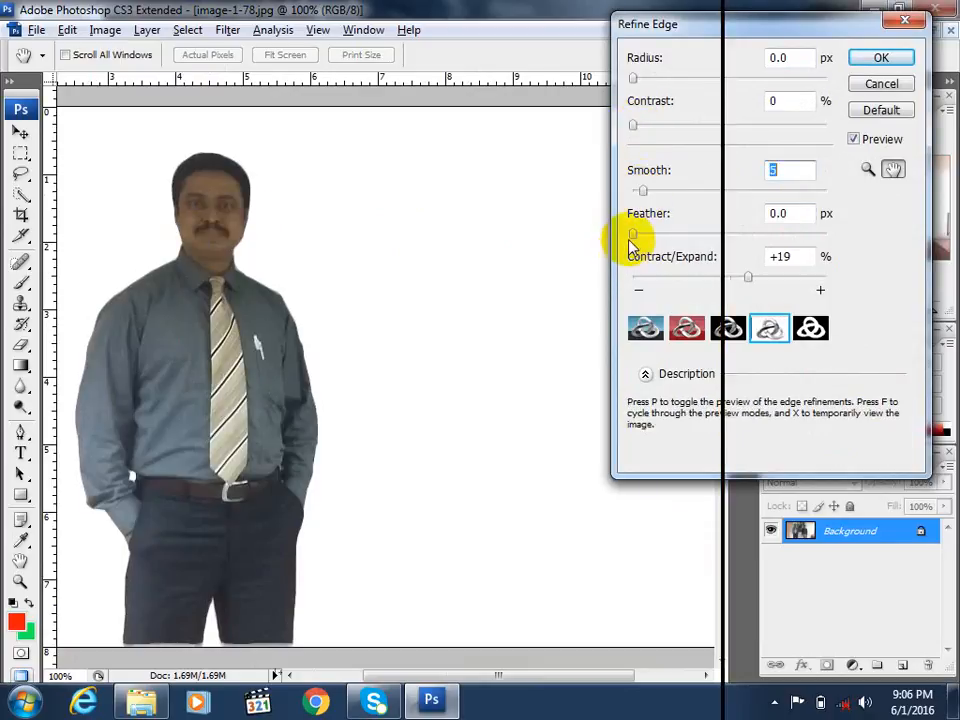
left_click(634, 235)
left_click_drag(634, 235, 639, 237)
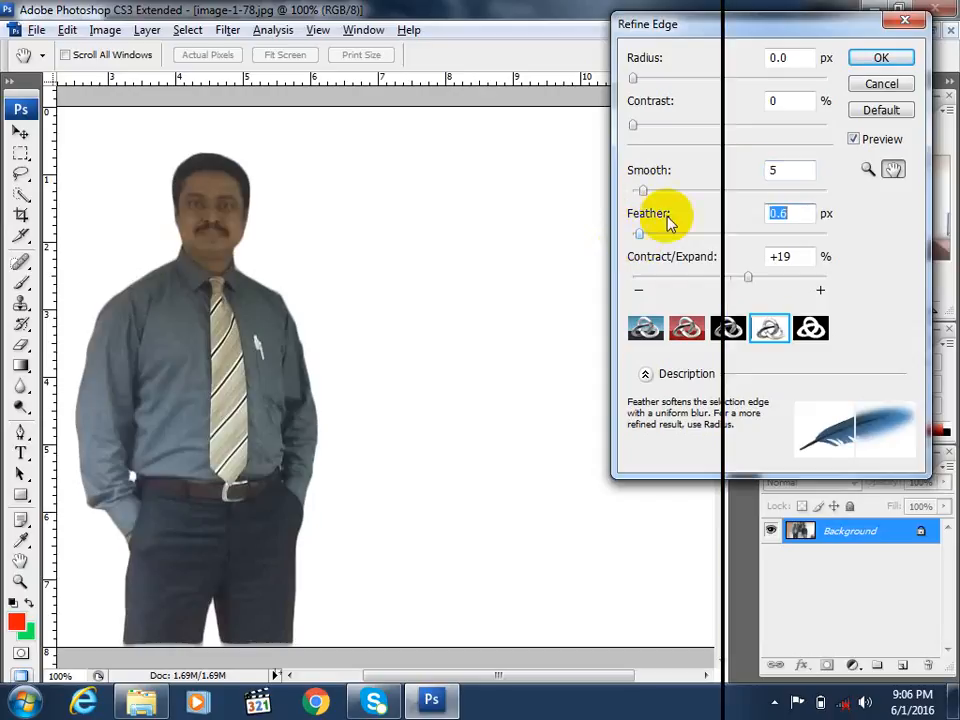
left_click(859, 62)
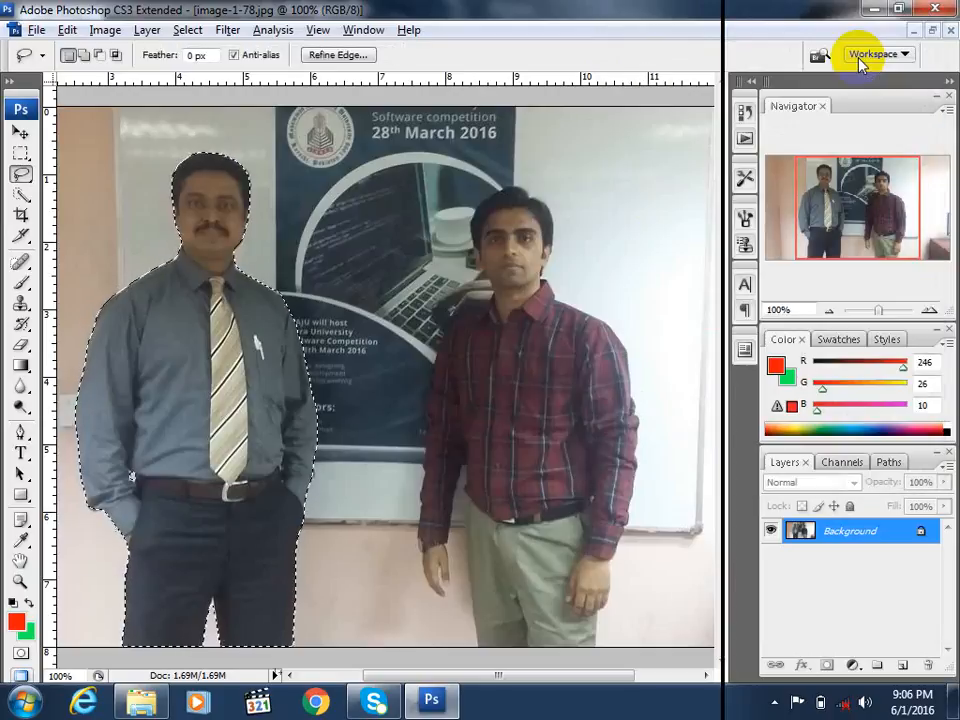
- Examine the refined selection edge around the man's head and shoulder at 400%, and return to the whole photo
key("ctrl+plus")
key("ctrl+plus")
key("ctrl+plus")
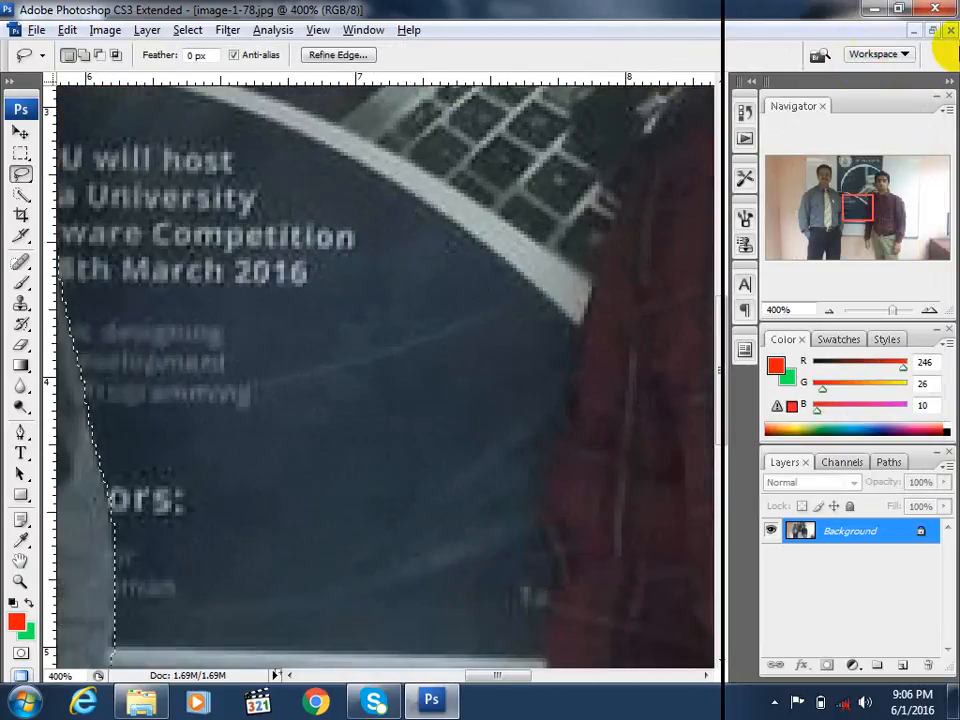
mouse_move(821, 204)
left_mouse_down()
mouse_move(834, 210)
mouse_move(805, 193)
mouse_move(807, 182)
mouse_move(818, 184)
left_mouse_up()
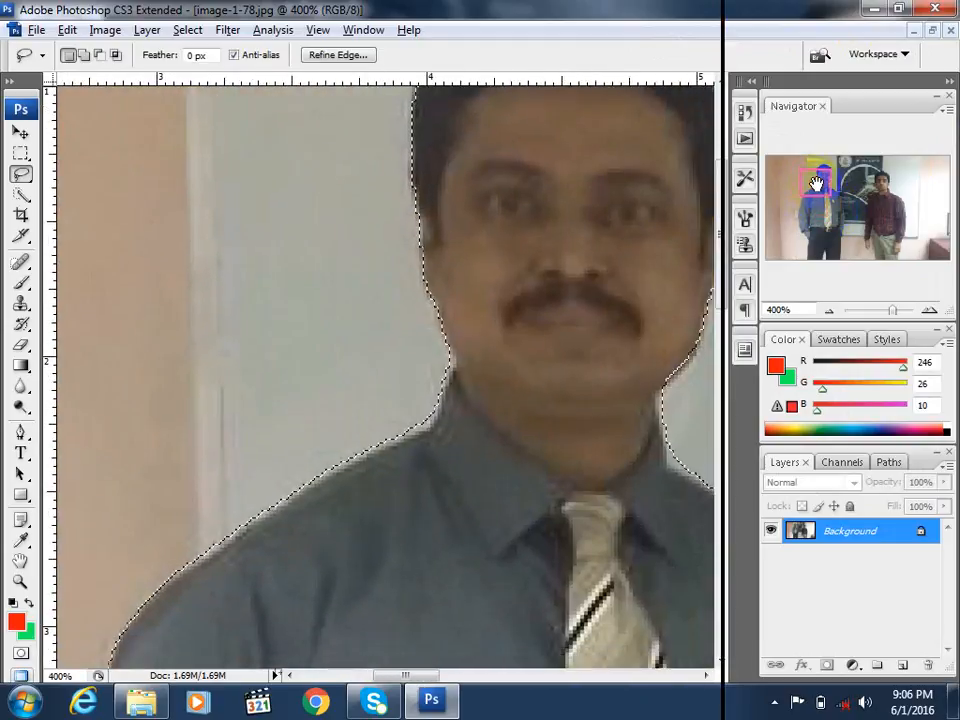
key("ctrl+minus")
key("ctrl+minus")
key("ctrl+minus")
key("ctrl+minus")
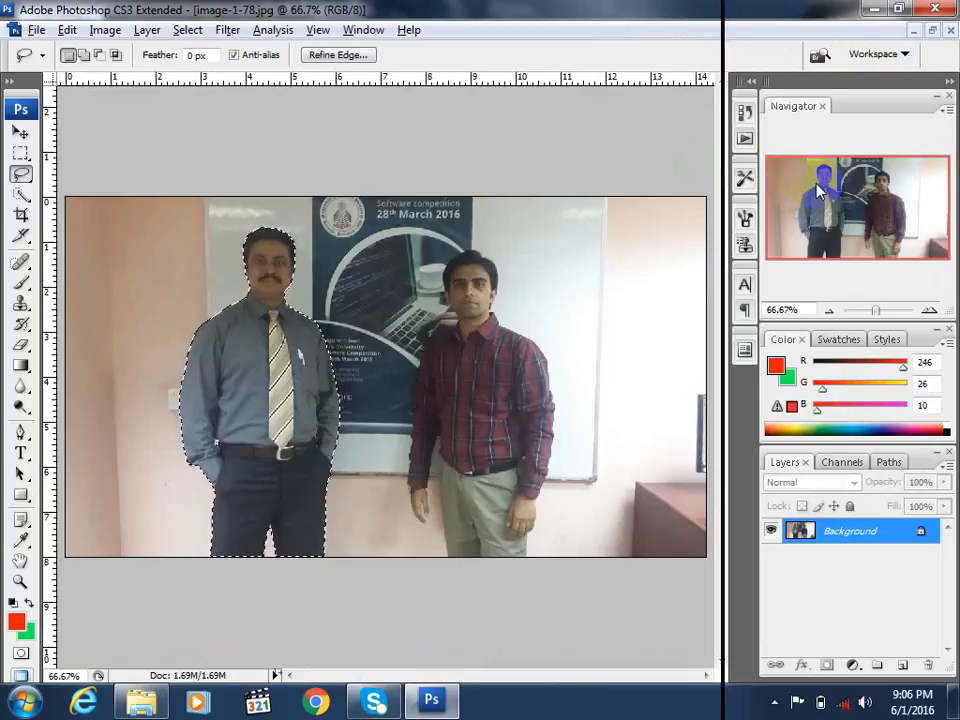
- Float the photo window, create a blank document with the default settings, set its window aside, and bring the photo forward with the Move Tool active
left_click(20, 135)
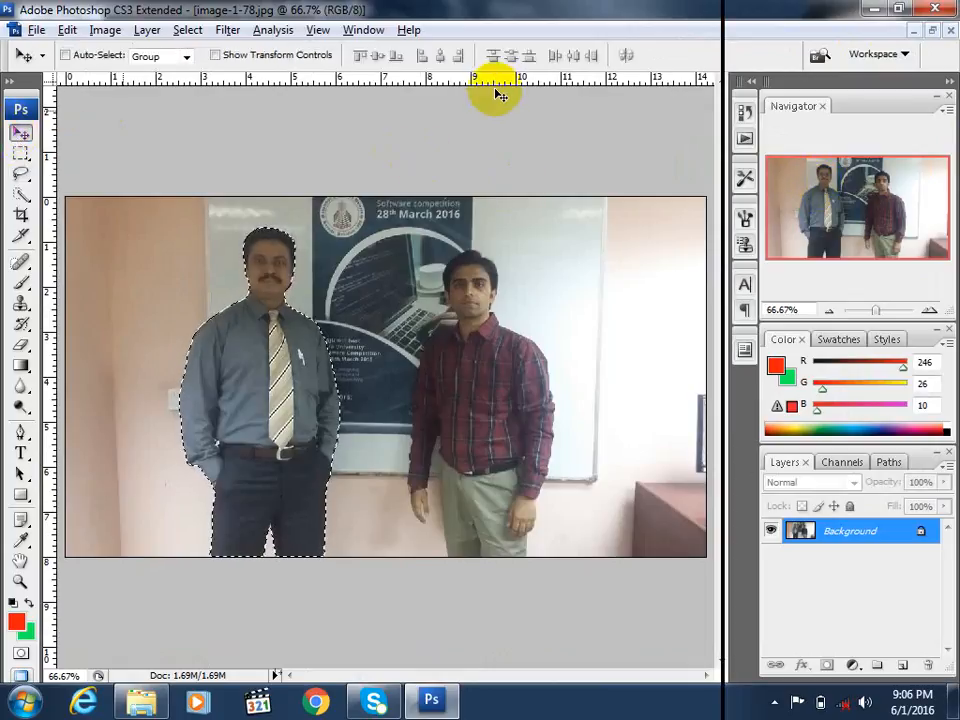
left_click(931, 30)
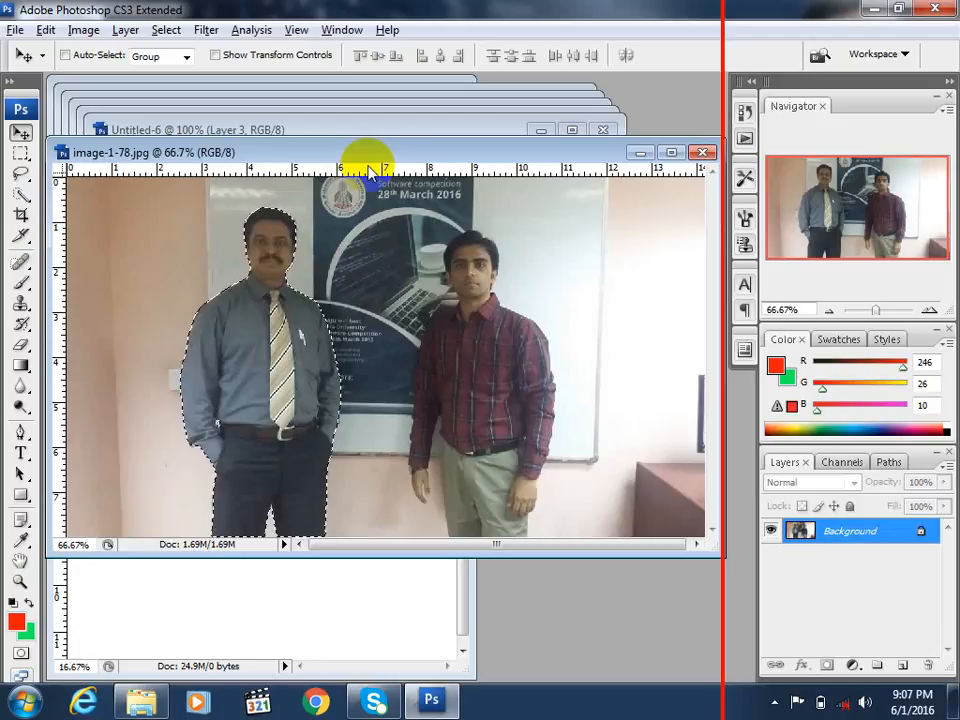
key("ctrl+n")
key("Return")
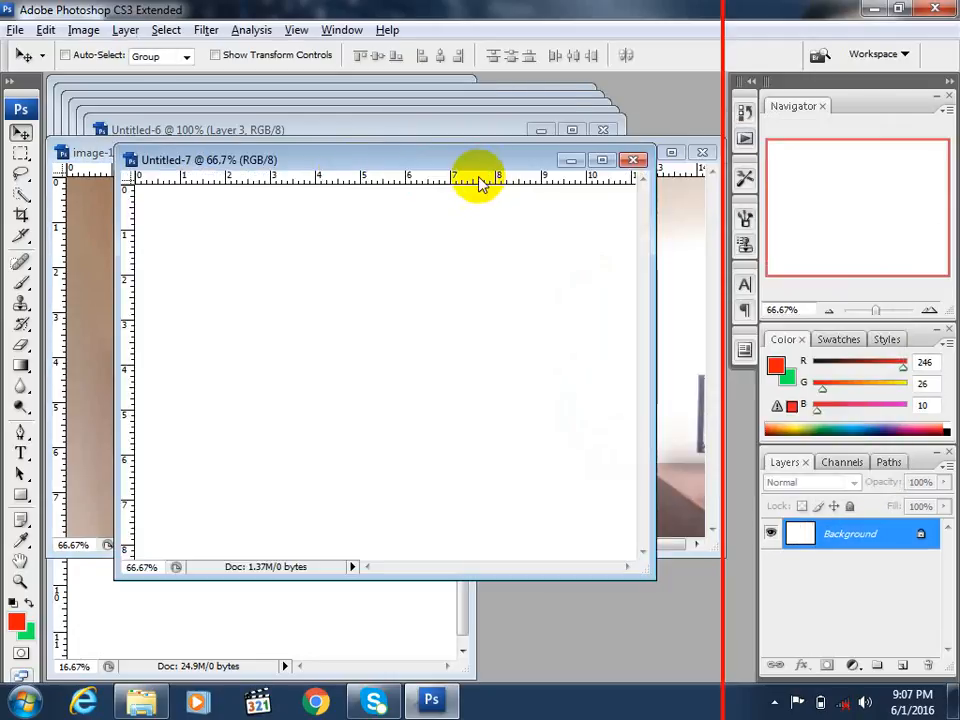
left_click_drag(510, 152, 671, 120)
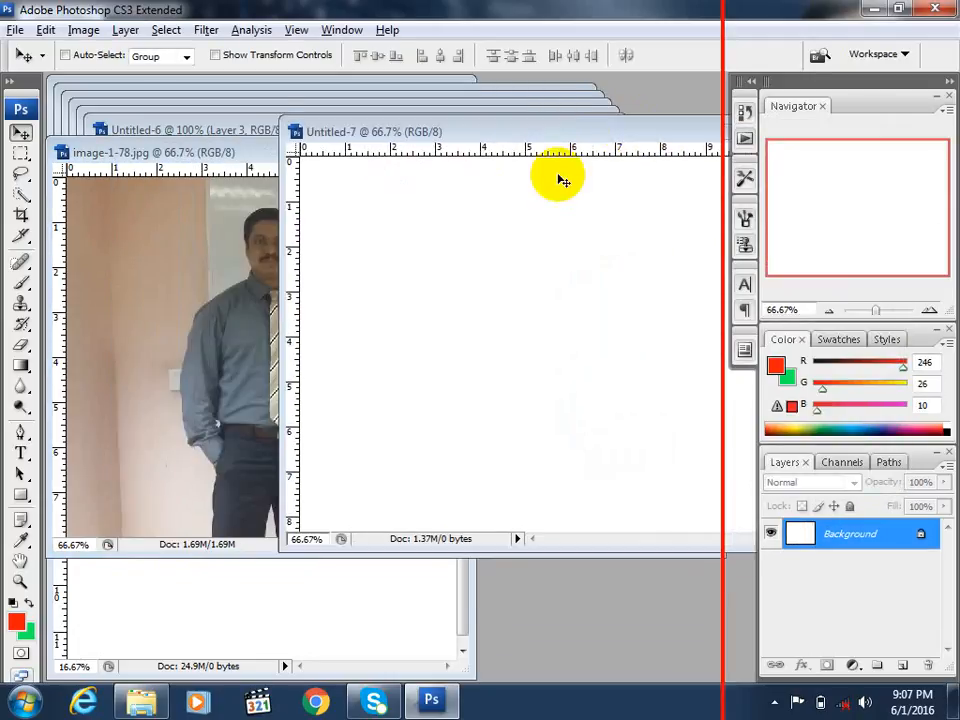
left_click(283, 296)
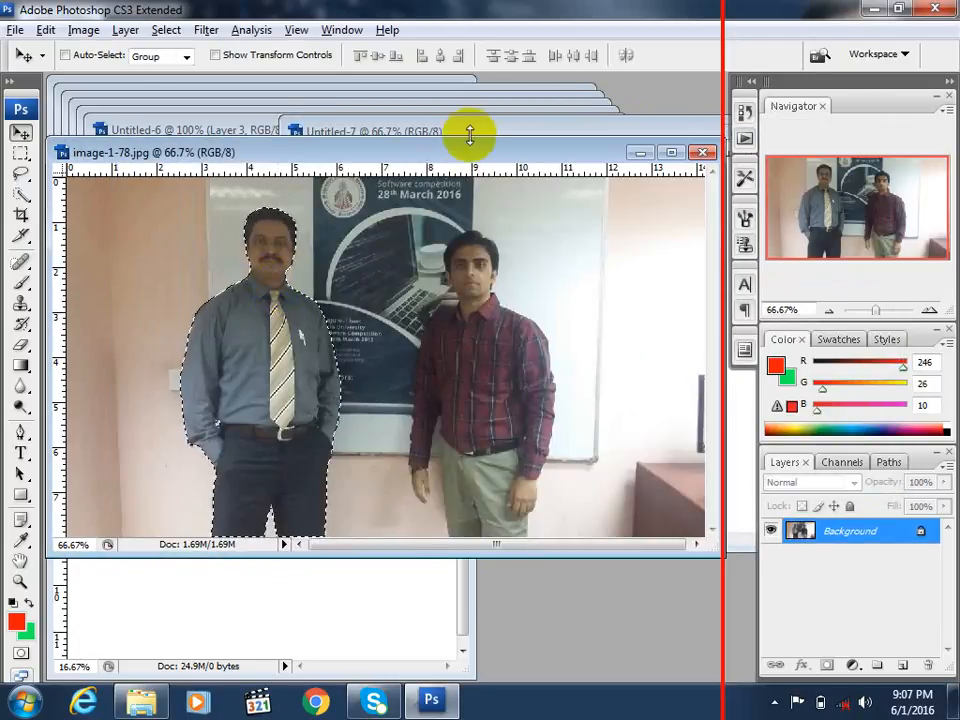
- Copy the selected man from the photo into the blank document and move that document's window clear of the photo window
left_click_drag(467, 156, 433, 307)
left_click_drag(285, 469, 392, 349)
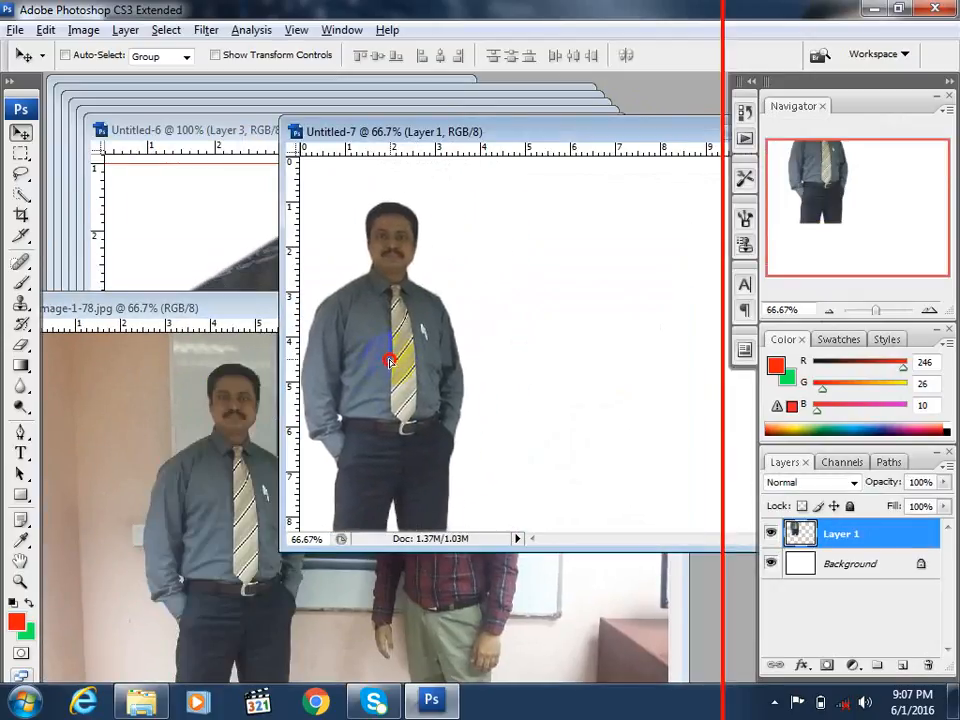
left_click_drag(489, 129, 317, 118)
- Scale the copied man on Layer 1 to about 90.9% width and 94.1% height with Free Transform
key("ctrl+t")
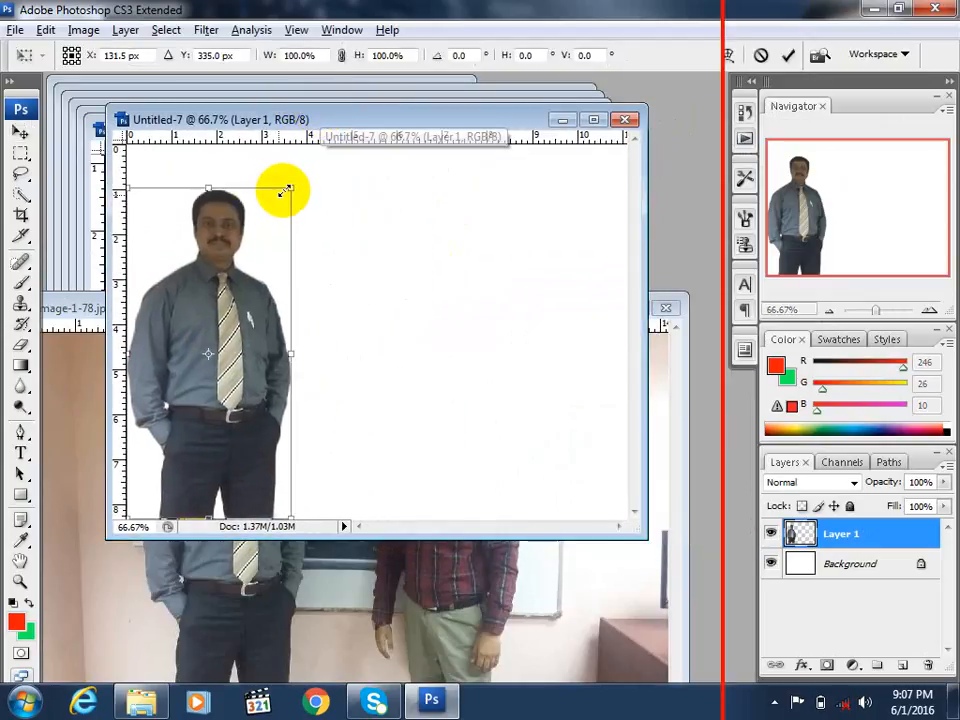
left_click_drag(285, 189, 273, 208)
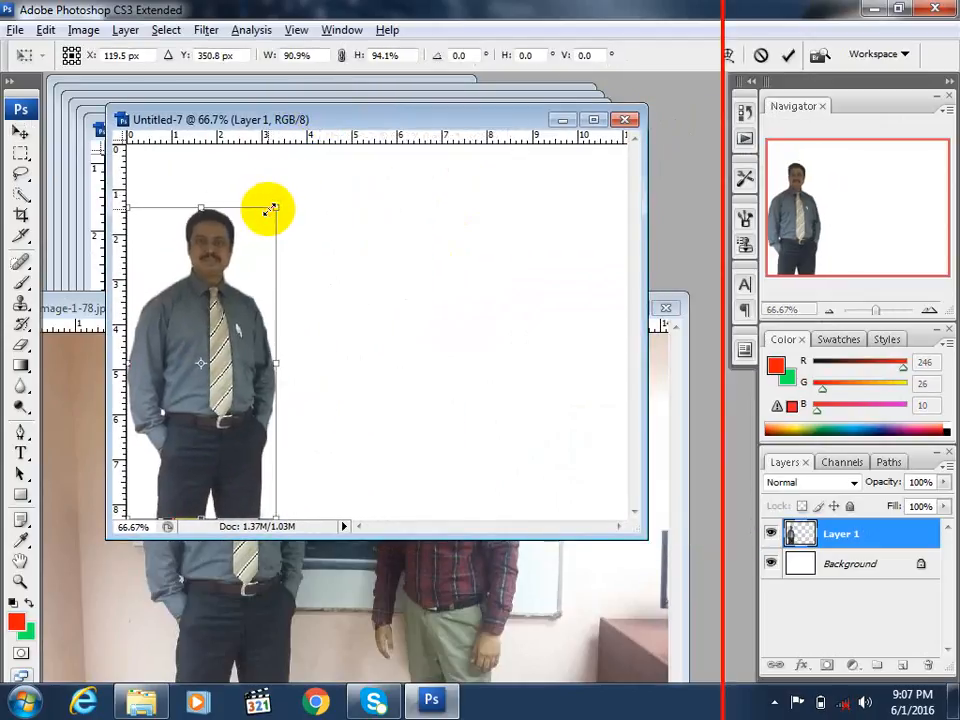
key("Return")
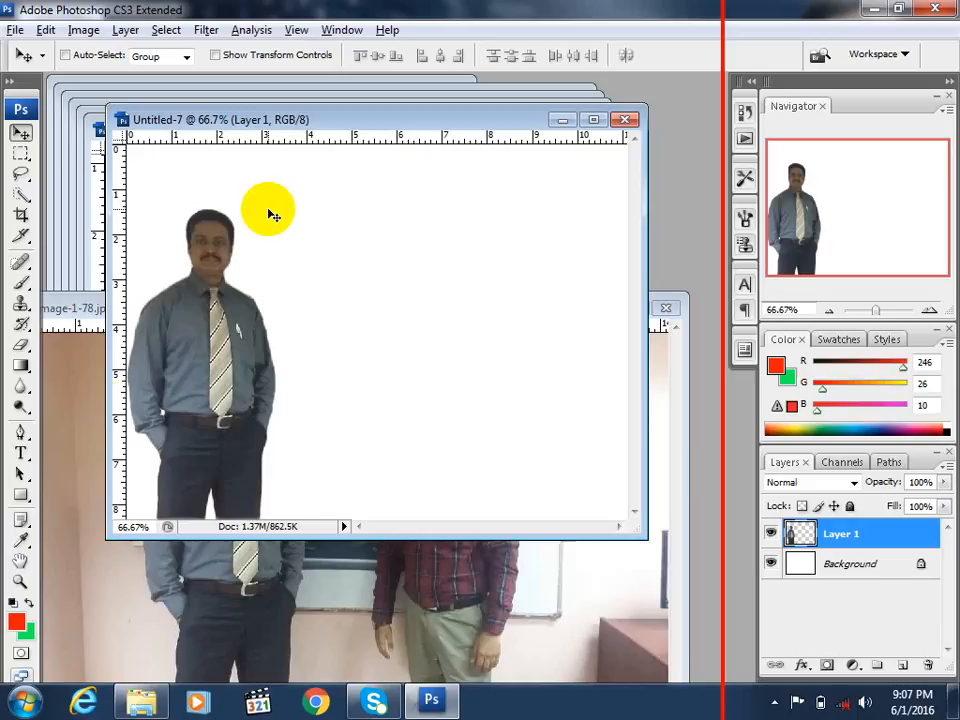
- Select the man's shirt with the Magnetic Lasso Tool, tracing its outline and leaving out the tie
left_click(21, 175)
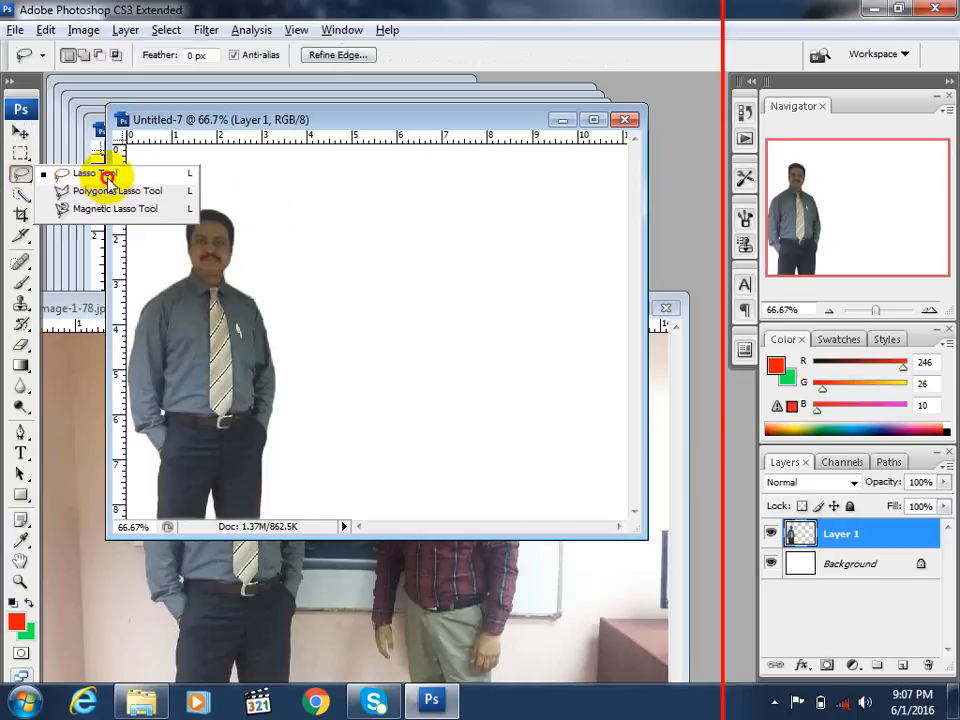
left_click(104, 210)
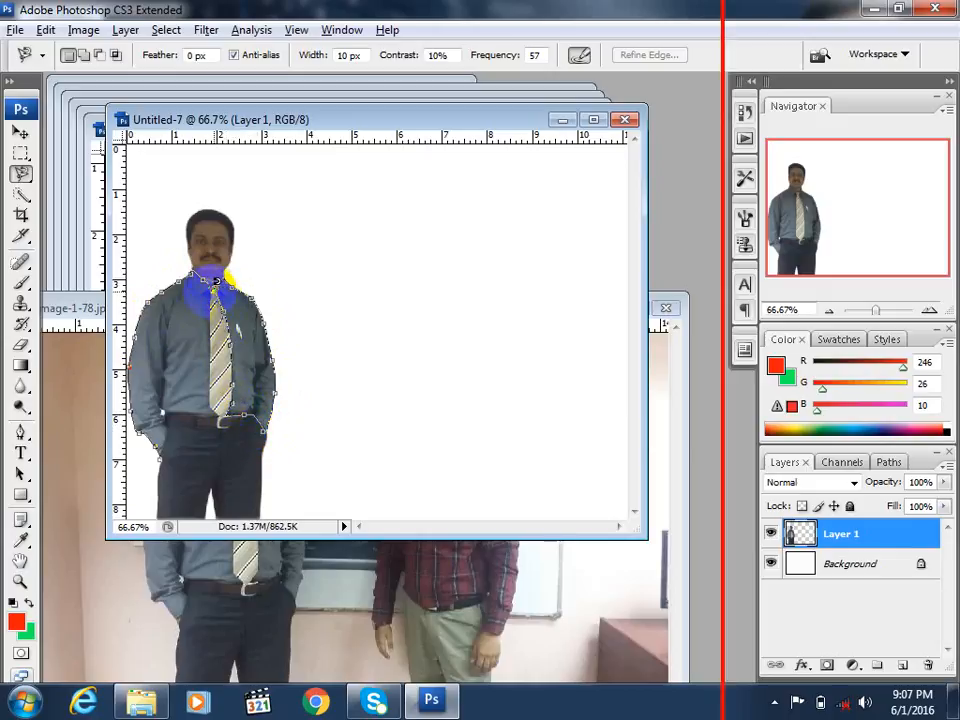
left_click(212, 298)
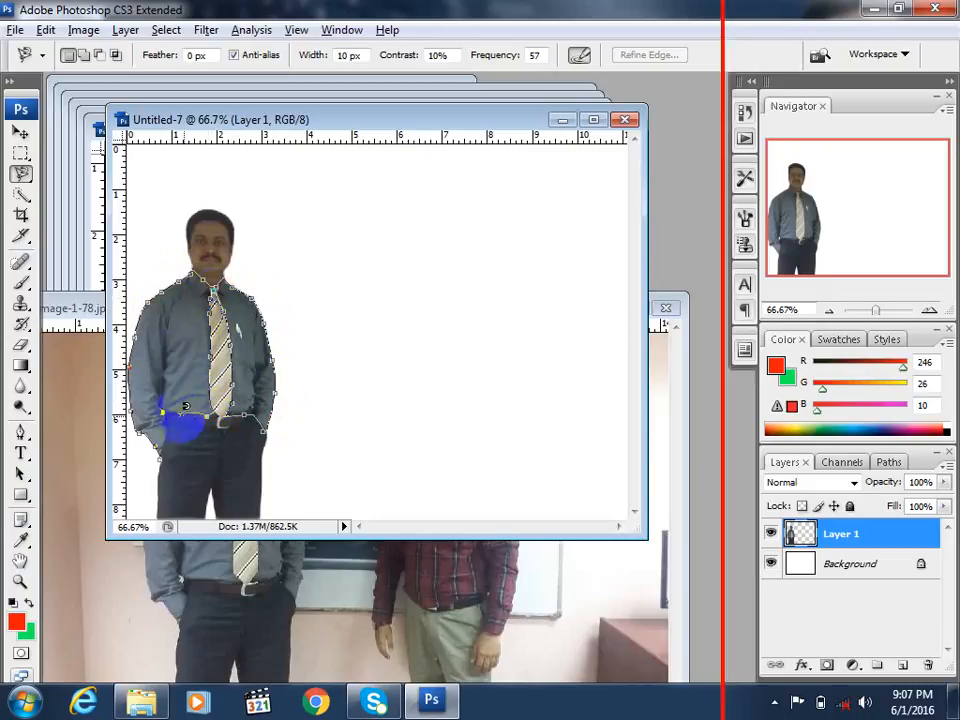
left_click(163, 458)
double_click(163, 458)
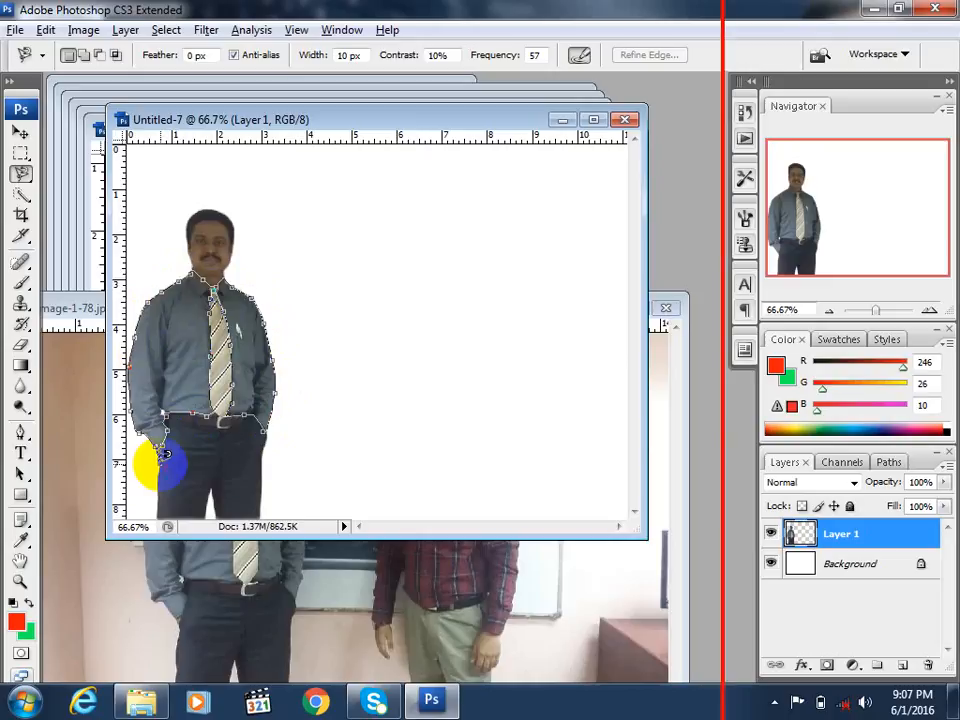
- Refine the shirt selection's edge with Radius 0, Contrast 0, Smooth 5, Feather 0.6 px and Contract/Expand +19%
left_click(126, 30)
mouse_move(170, 33)
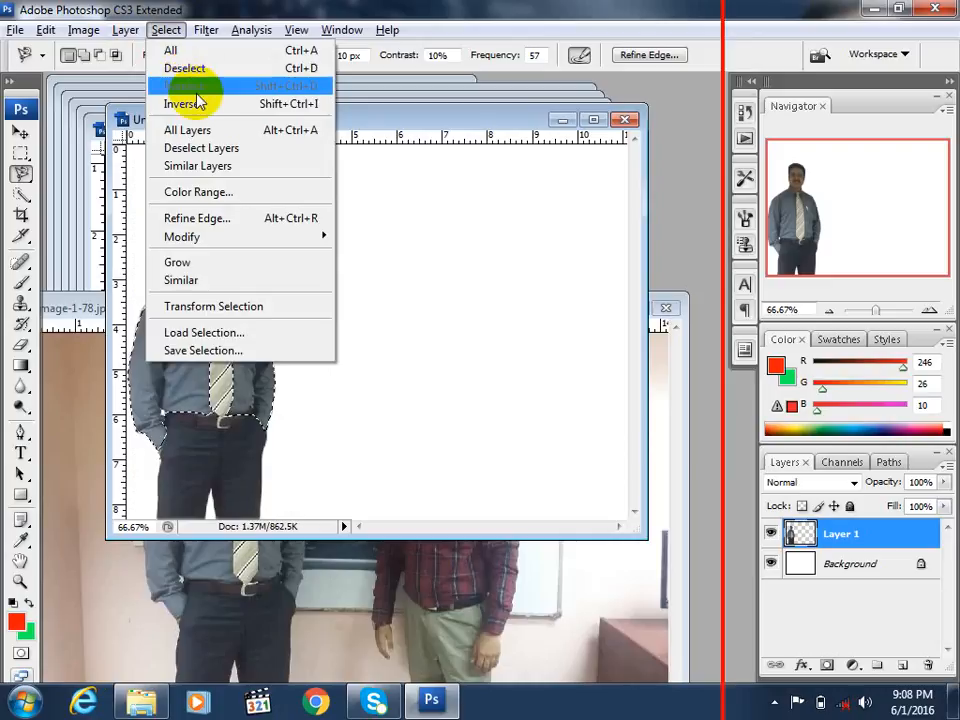
left_click(190, 217)
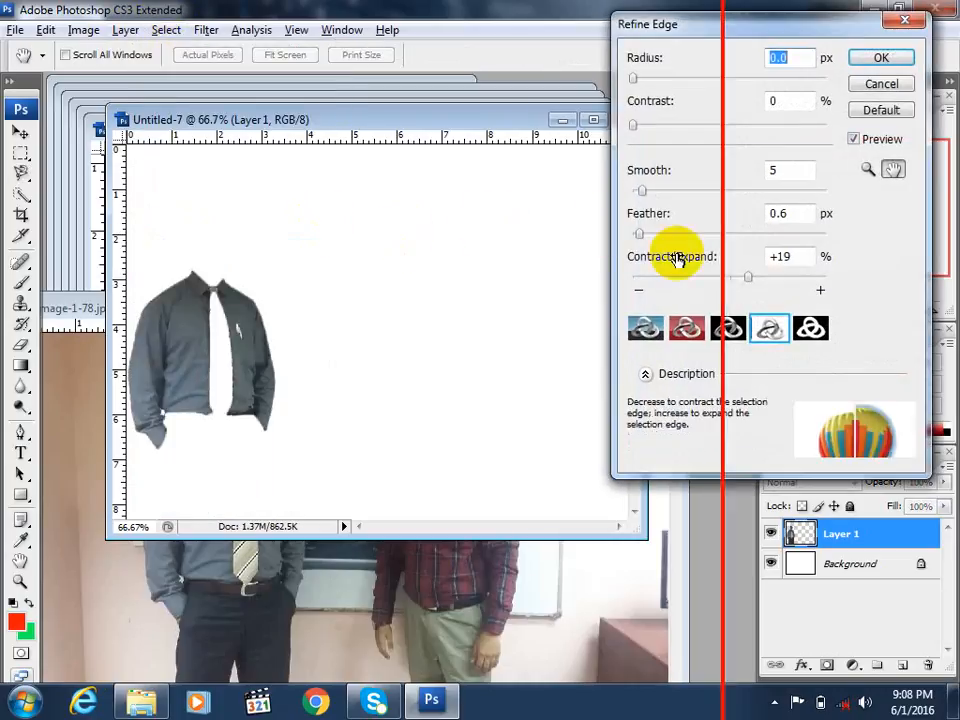
left_click(870, 58)
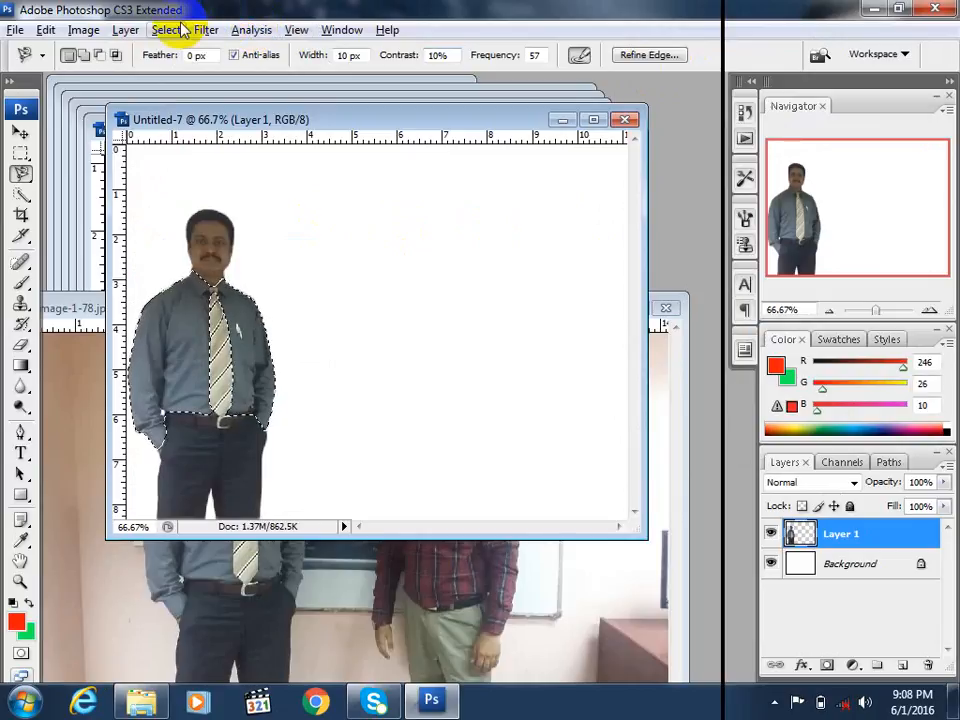
- Recolour the selected shirt using Hue/Saturation with Hue +40, Saturation +38 and Lightness -16, and clear the selection
left_click(125, 30)
mouse_move(97, 33)
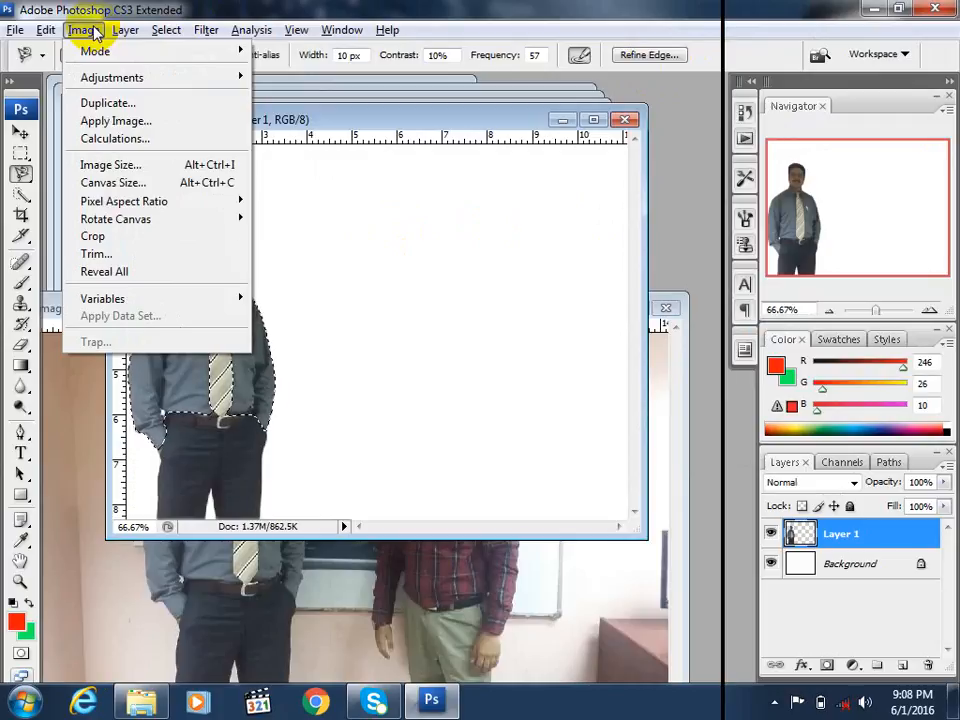
mouse_move(127, 80)
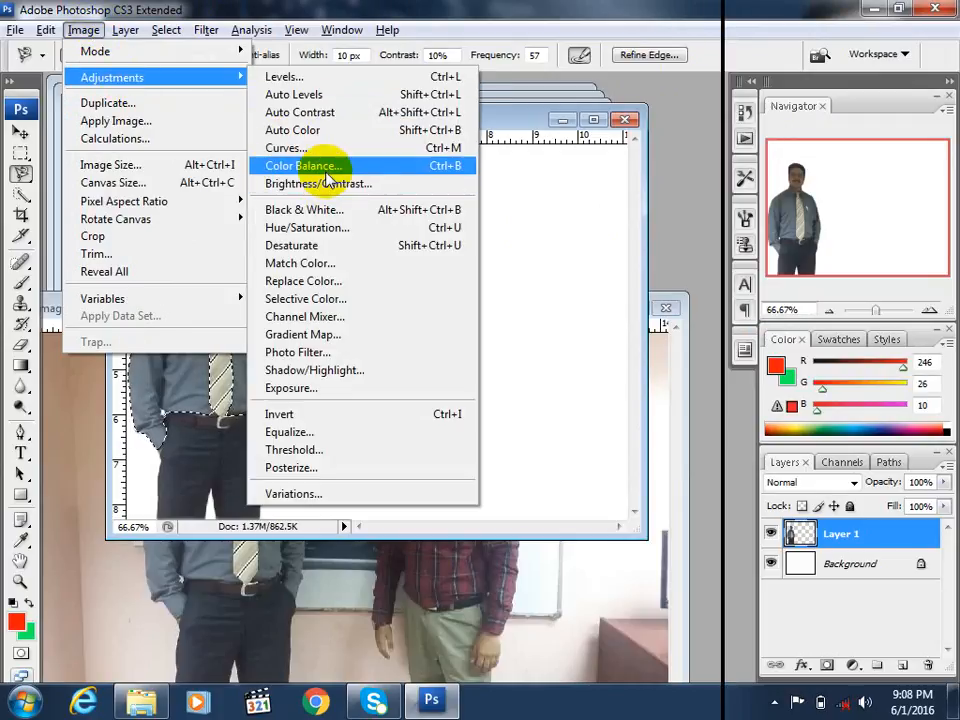
left_click(326, 227)
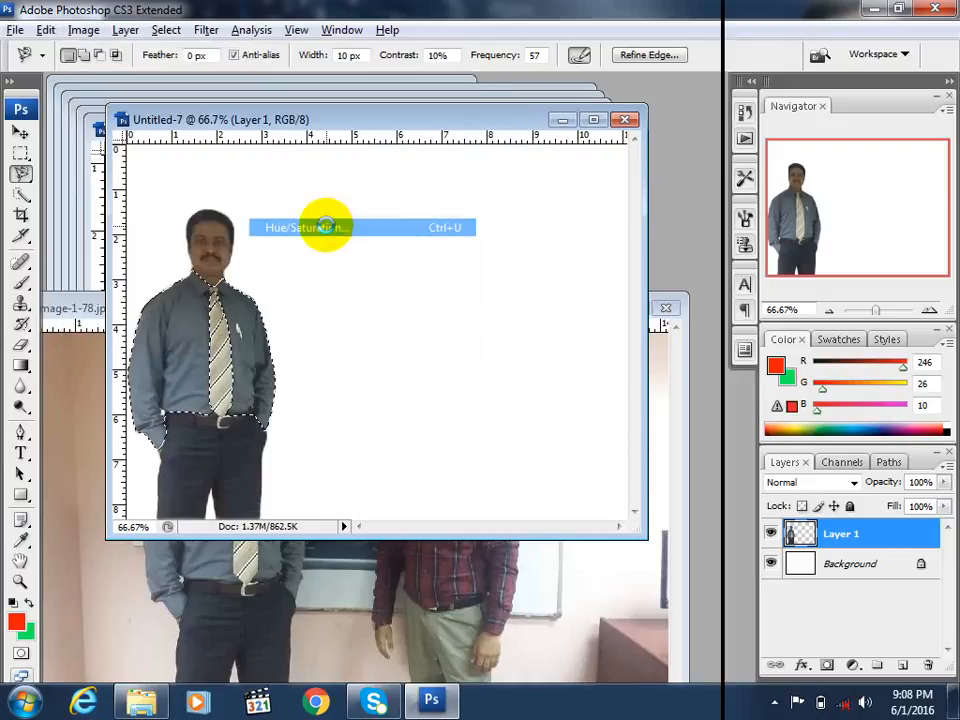
left_click_drag(446, 136, 500, 117)
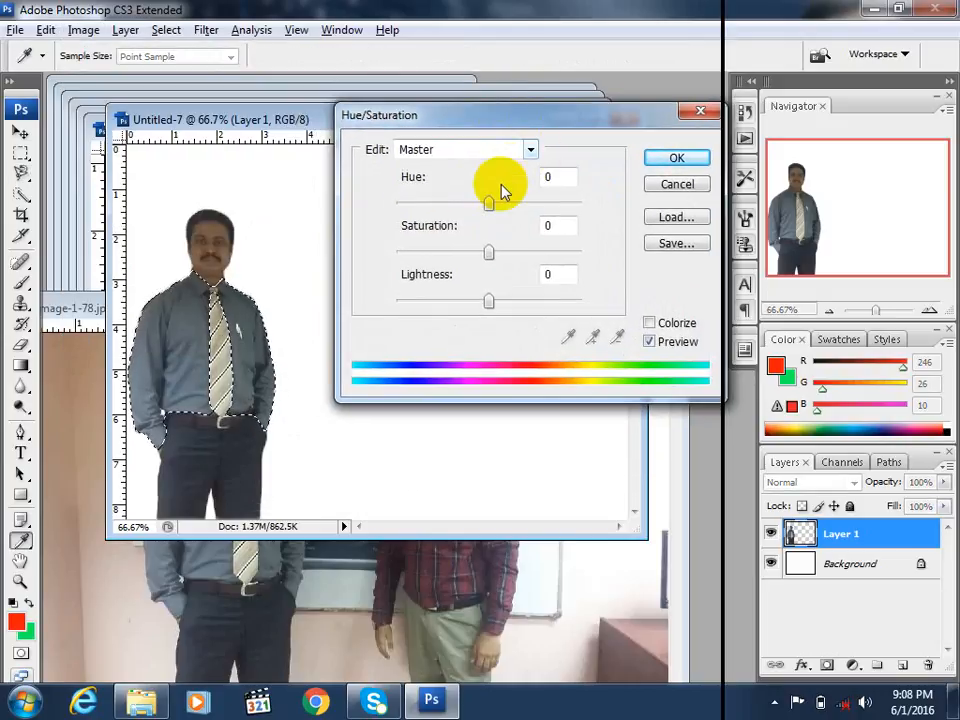
left_click_drag(491, 203, 544, 203)
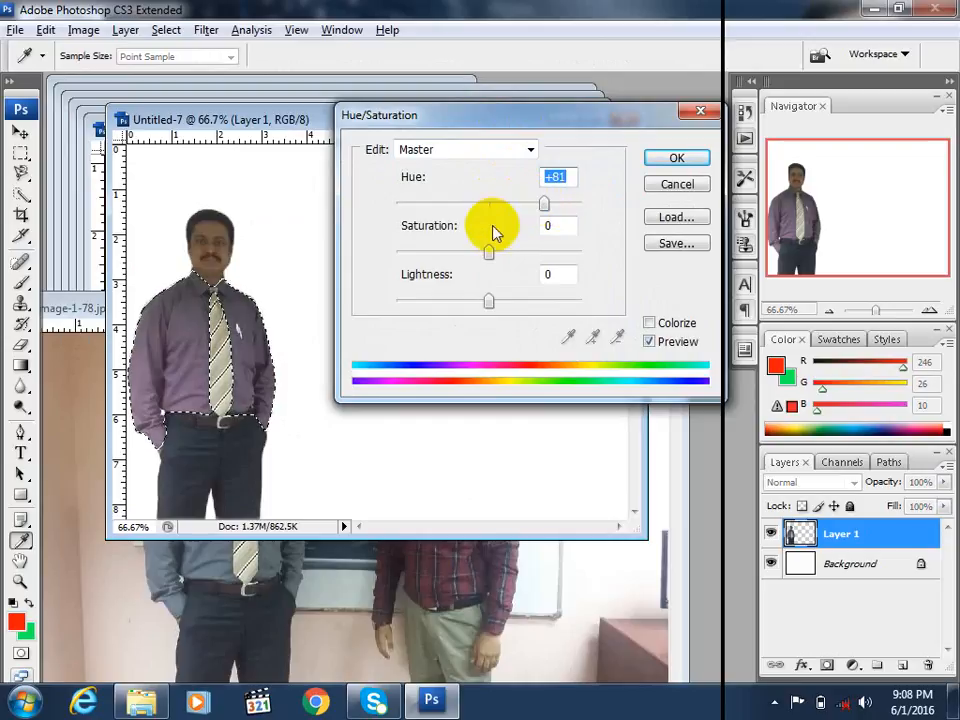
left_click_drag(489, 253, 523, 249)
left_click_drag(544, 203, 423, 205)
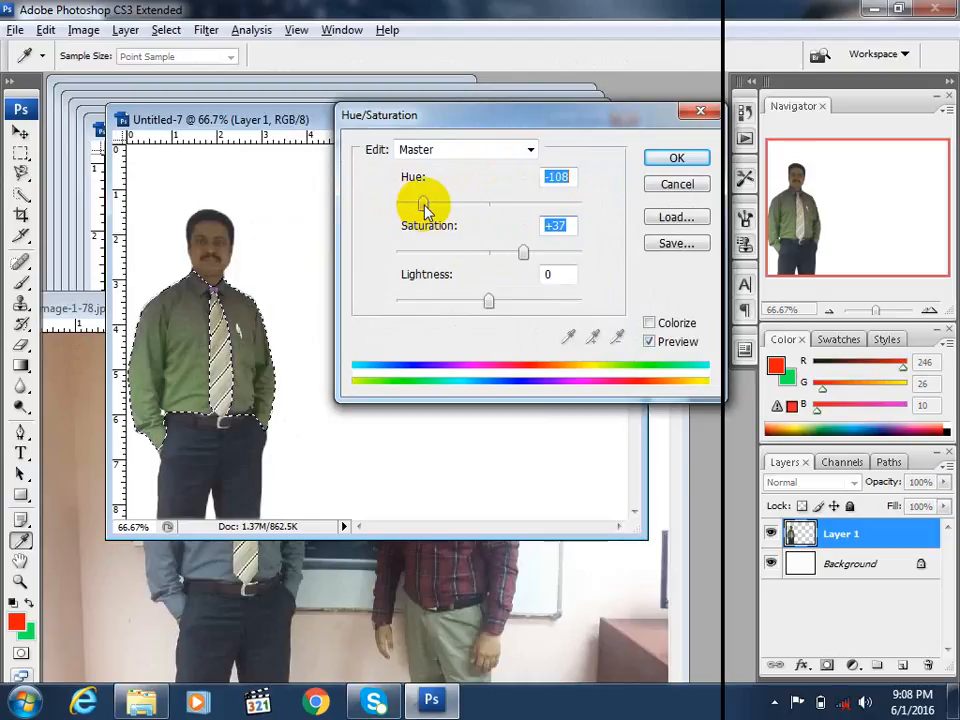
mouse_move(487, 301)
left_mouse_down()
mouse_move(505, 297)
mouse_move(475, 298)
left_mouse_up()
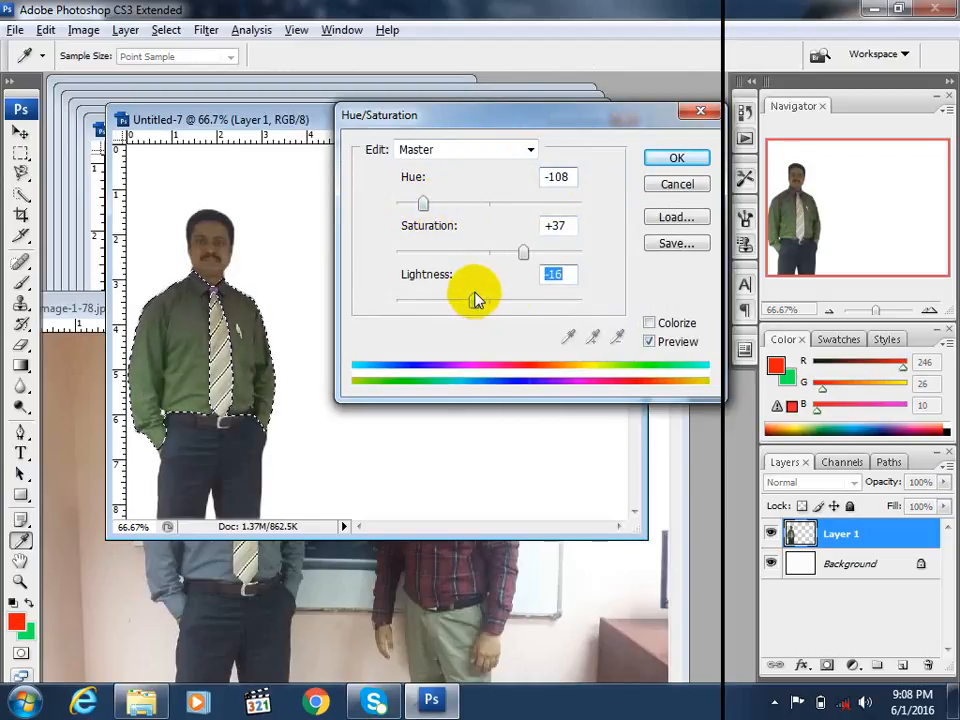
mouse_move(525, 253)
left_mouse_down()
mouse_move(548, 248)
mouse_move(553, 260)
mouse_move(523, 250)
left_mouse_up()
left_click_drag(428, 203, 529, 199)
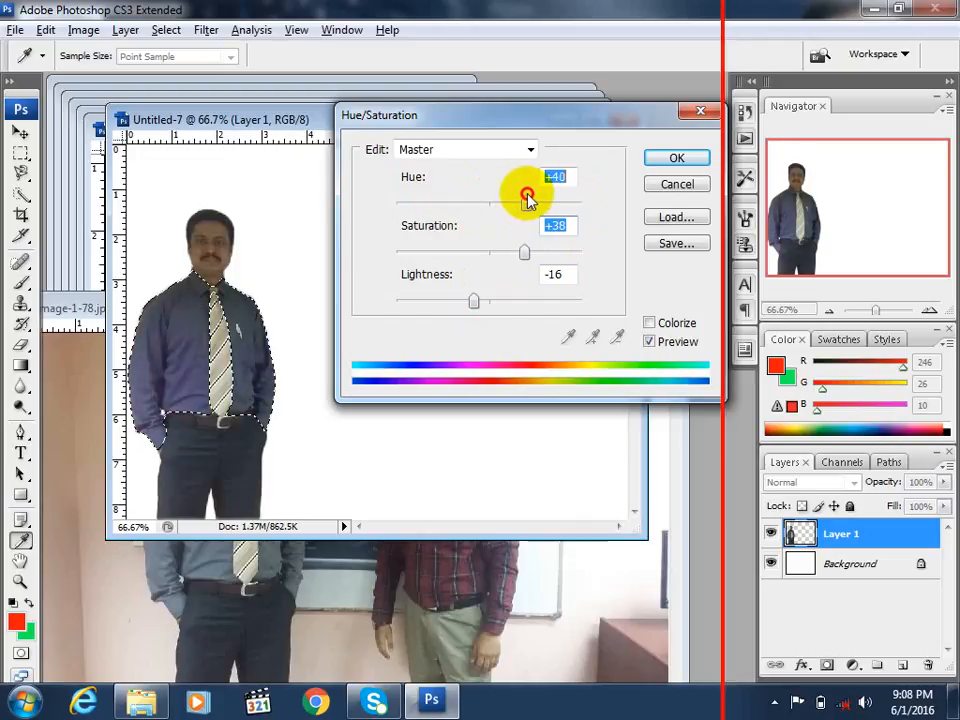
left_click(668, 159)
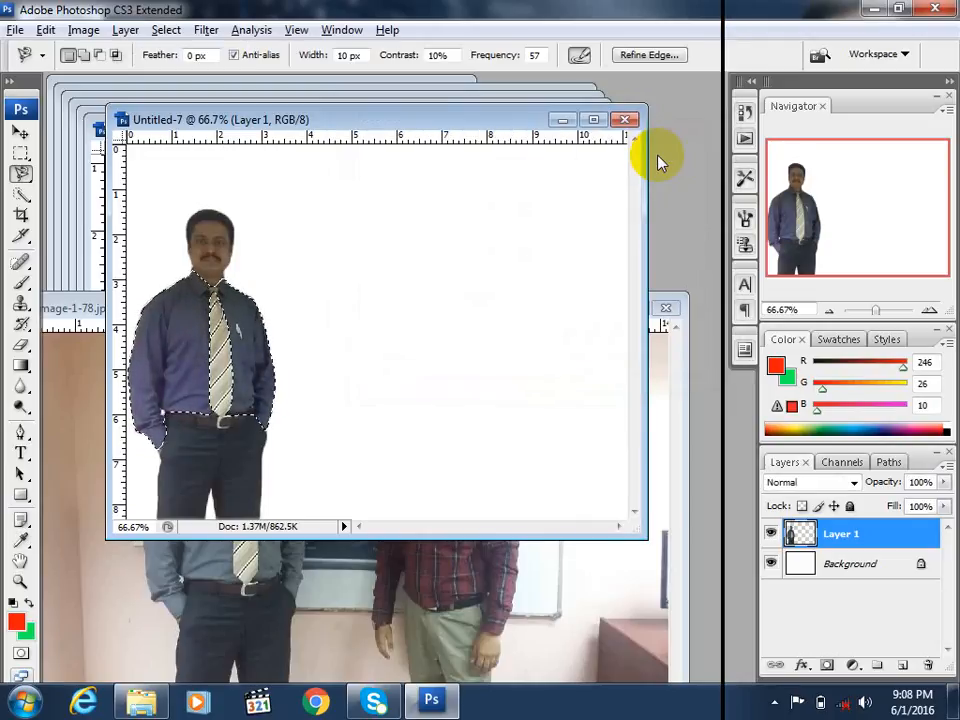
key("ctrl+d")
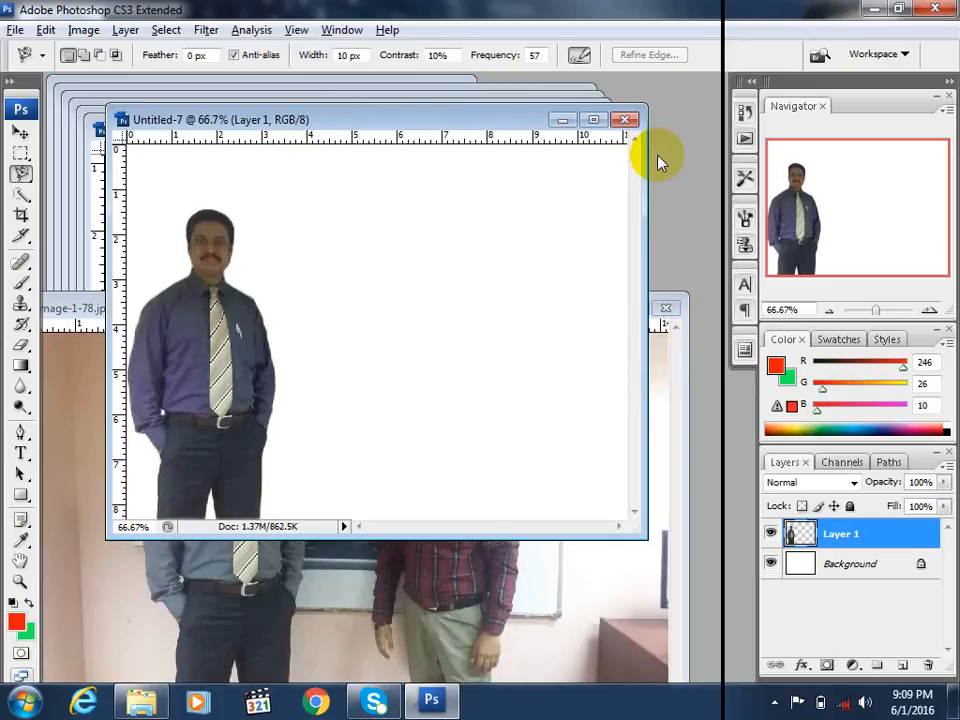
- Select the tie with the Magnetic Lasso Tool and refine its edge with Smooth 5, Feather 0.6 px and Contract/Expand +19%
left_click(253, 388)
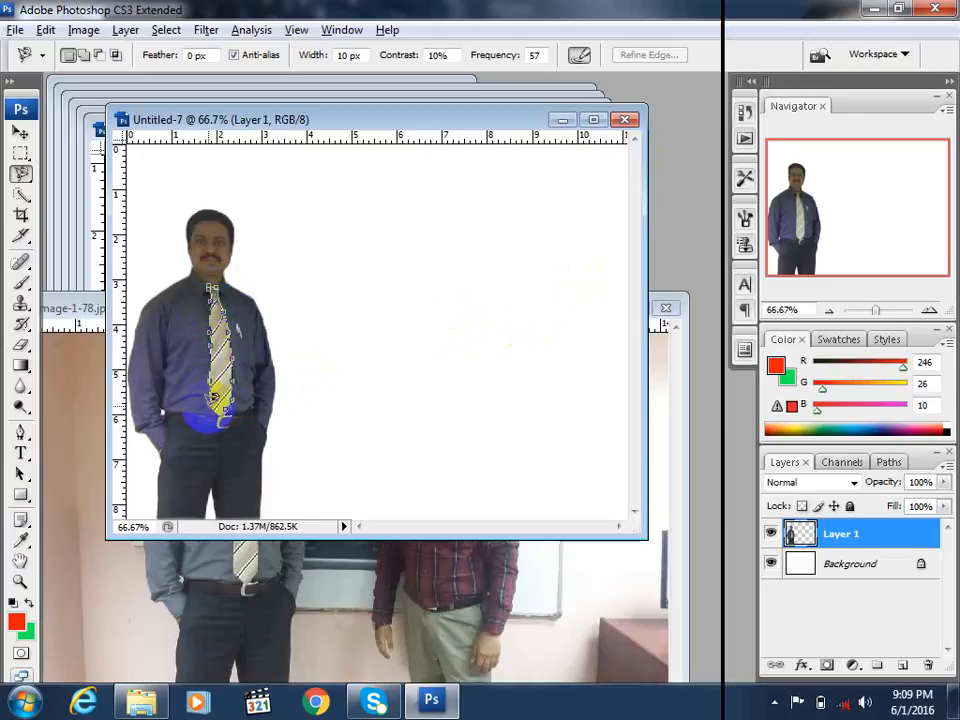
left_click(226, 406)
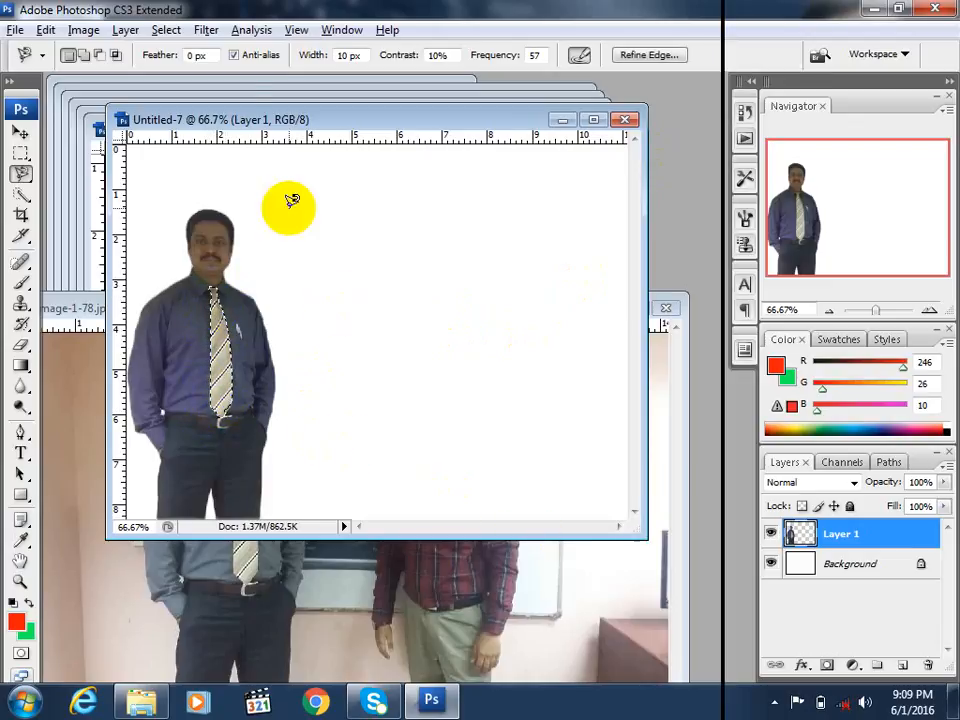
left_click(166, 31)
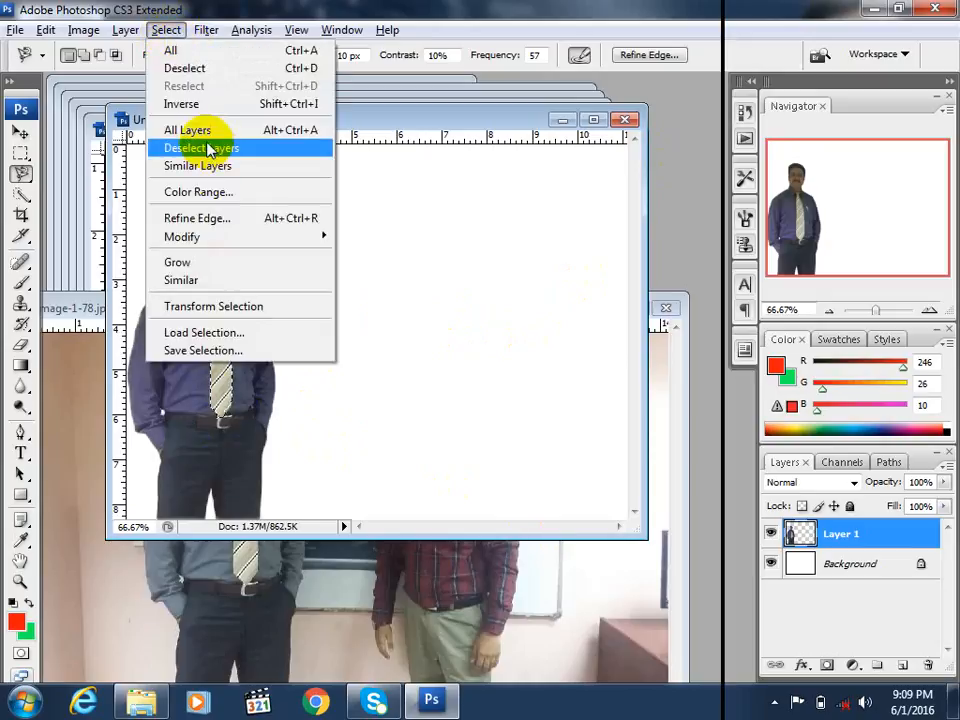
left_click(205, 217)
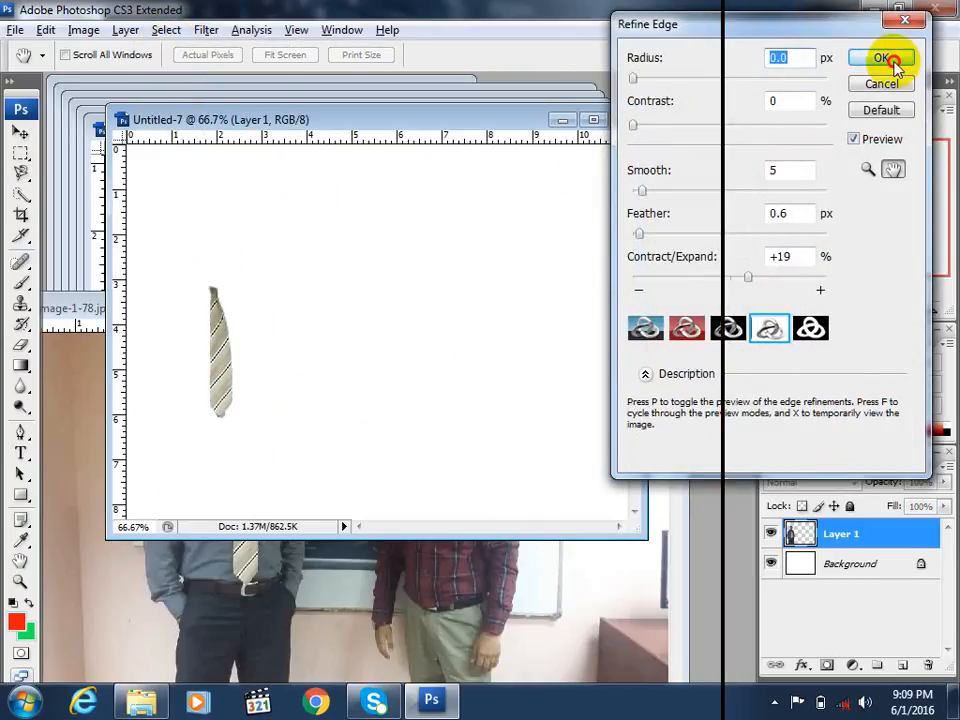
left_click(886, 60)
- Recolour the selected tie using Hue/Saturation with Hue -108 and Saturation +48
left_click(125, 31)
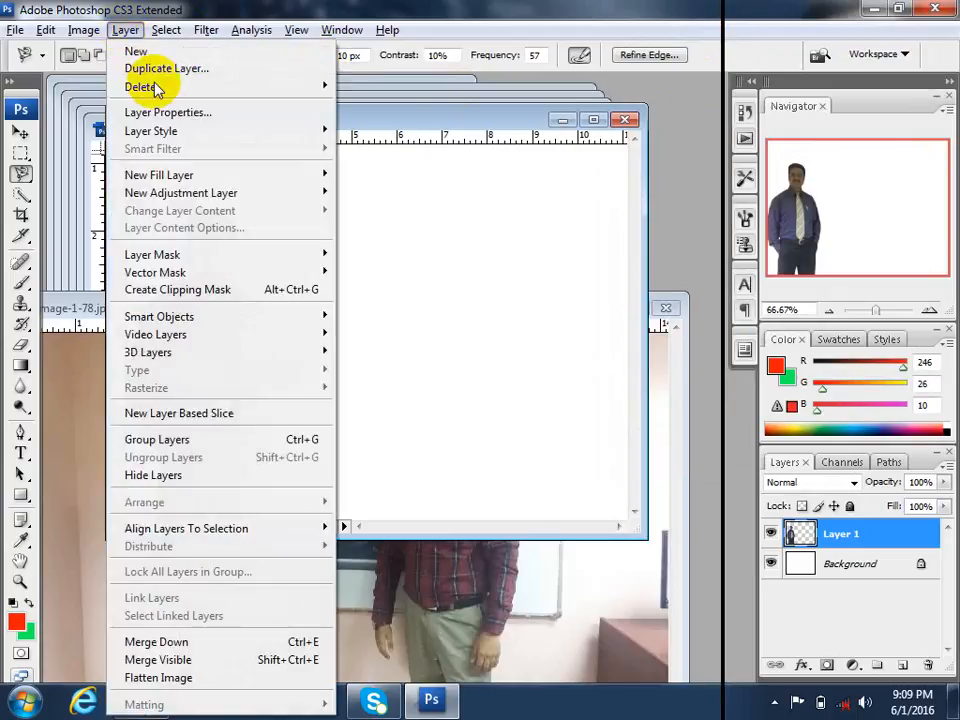
mouse_move(163, 132)
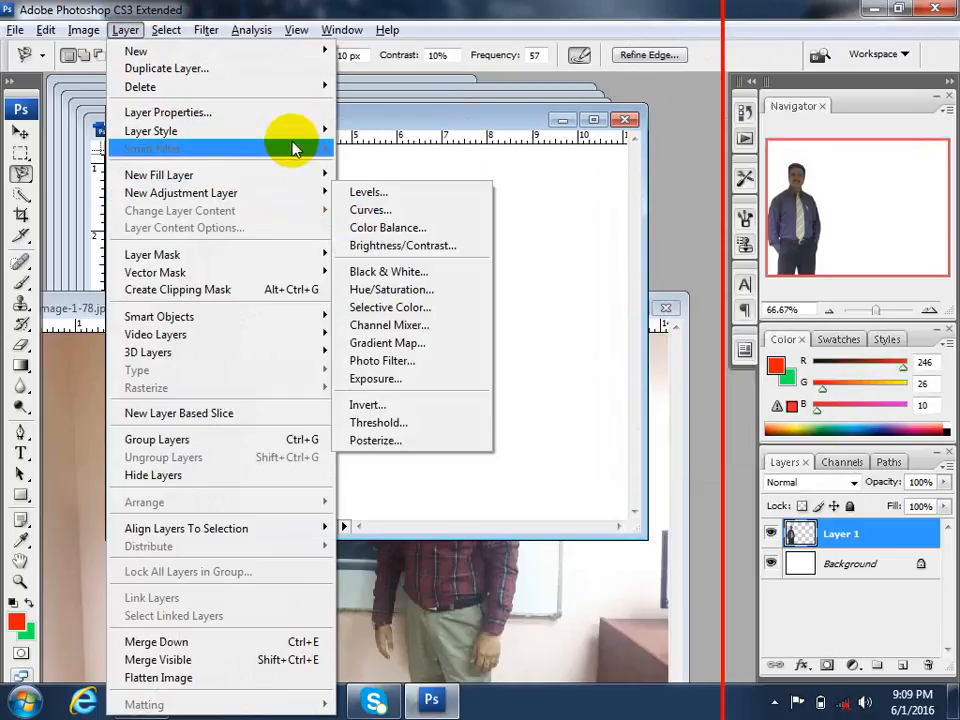
mouse_move(80, 22)
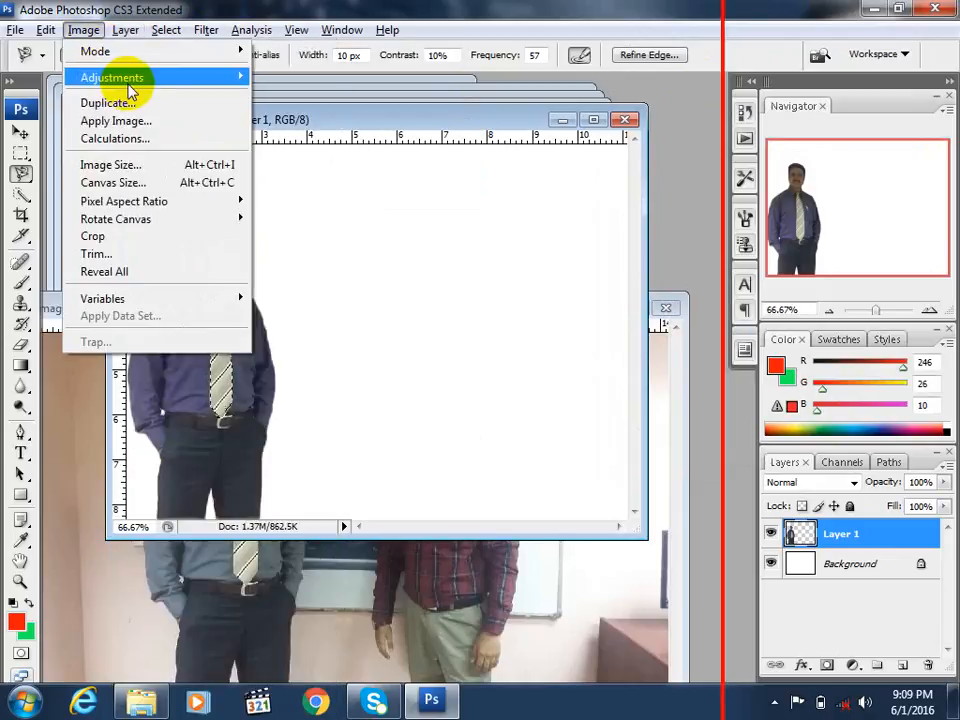
mouse_move(125, 78)
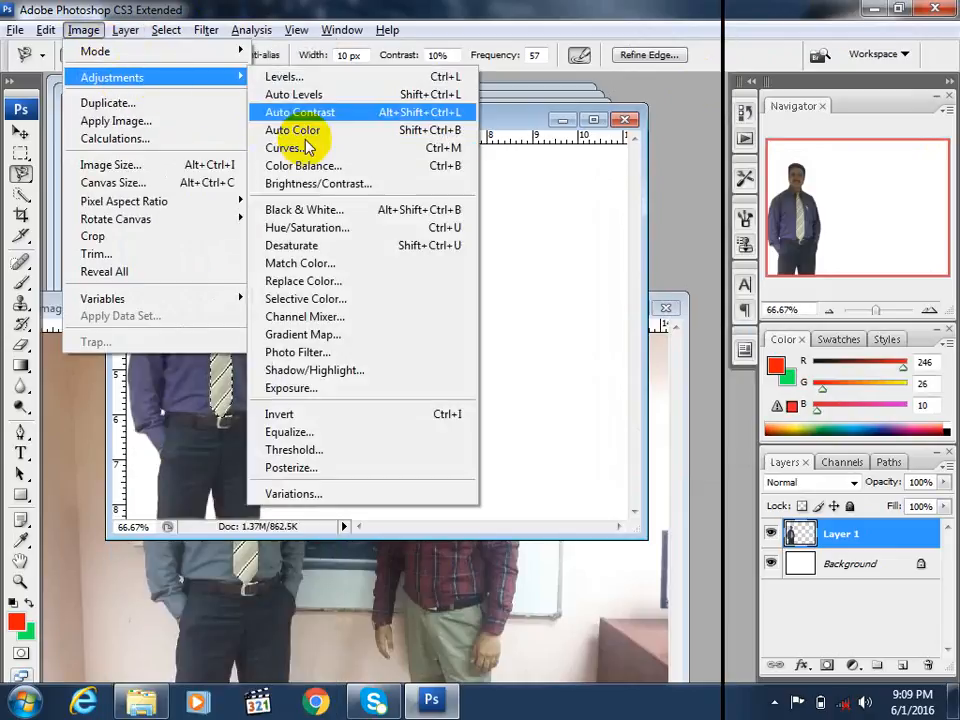
left_click(332, 227)
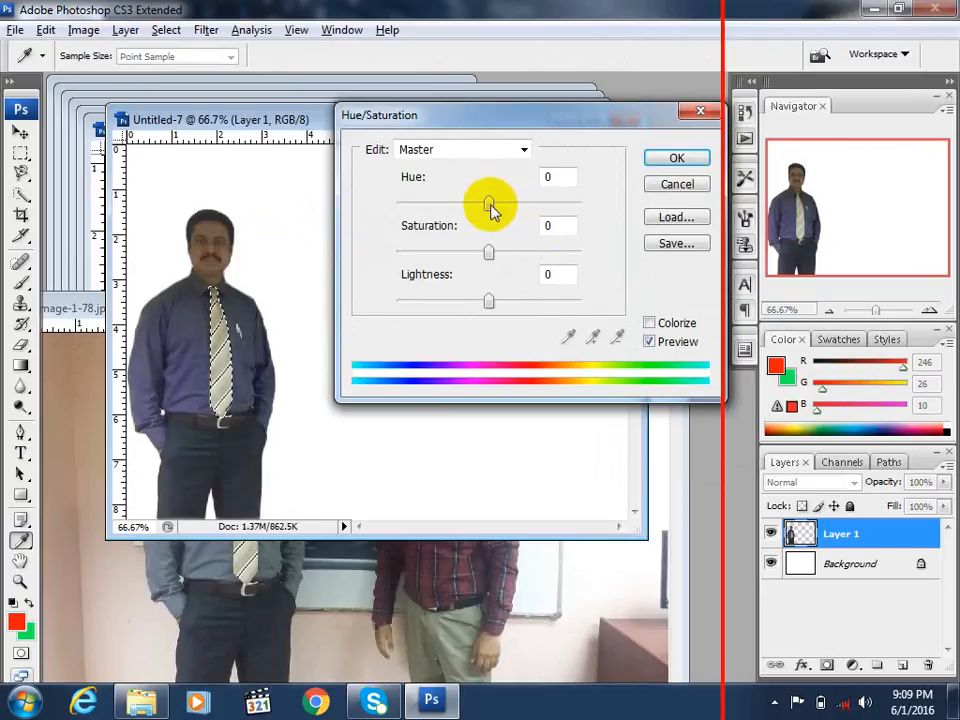
left_click_drag(490, 208, 422, 191)
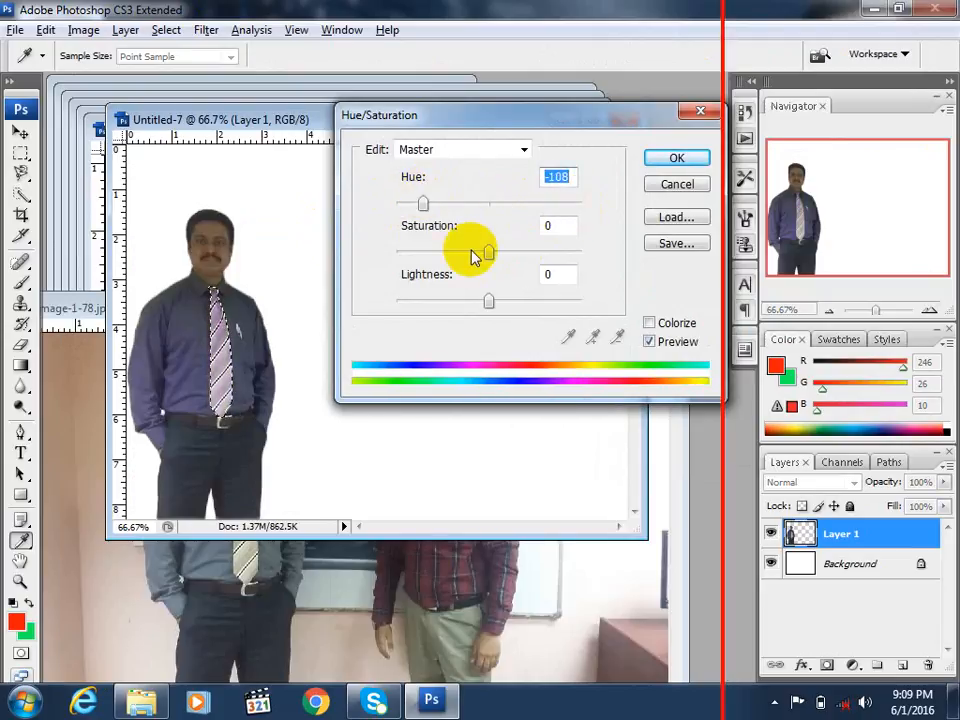
left_click_drag(490, 256, 536, 259)
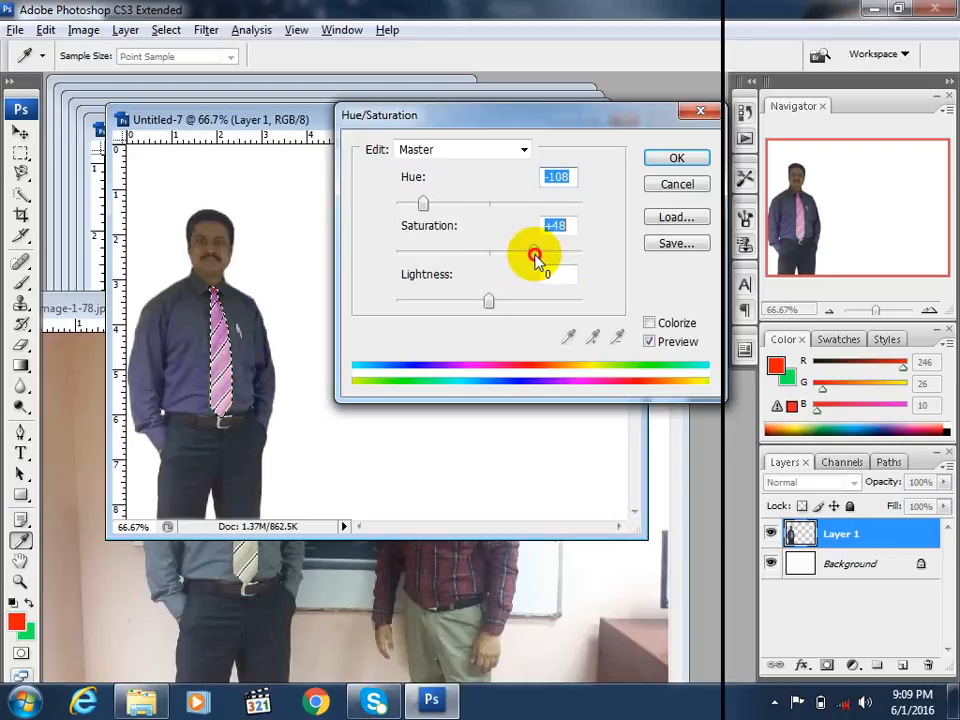
left_click(675, 156)
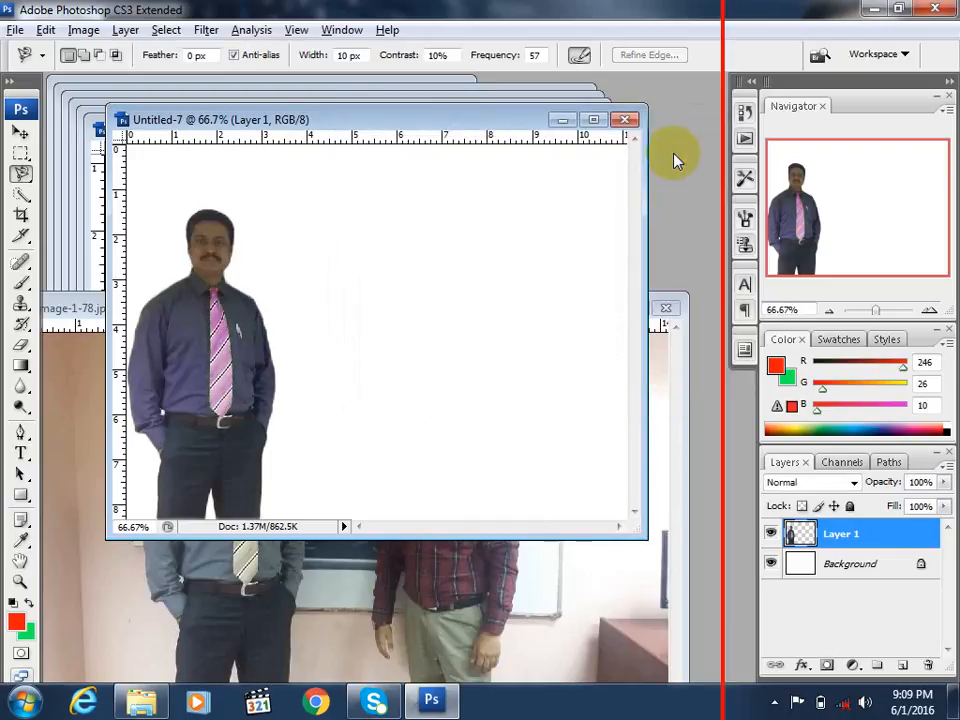